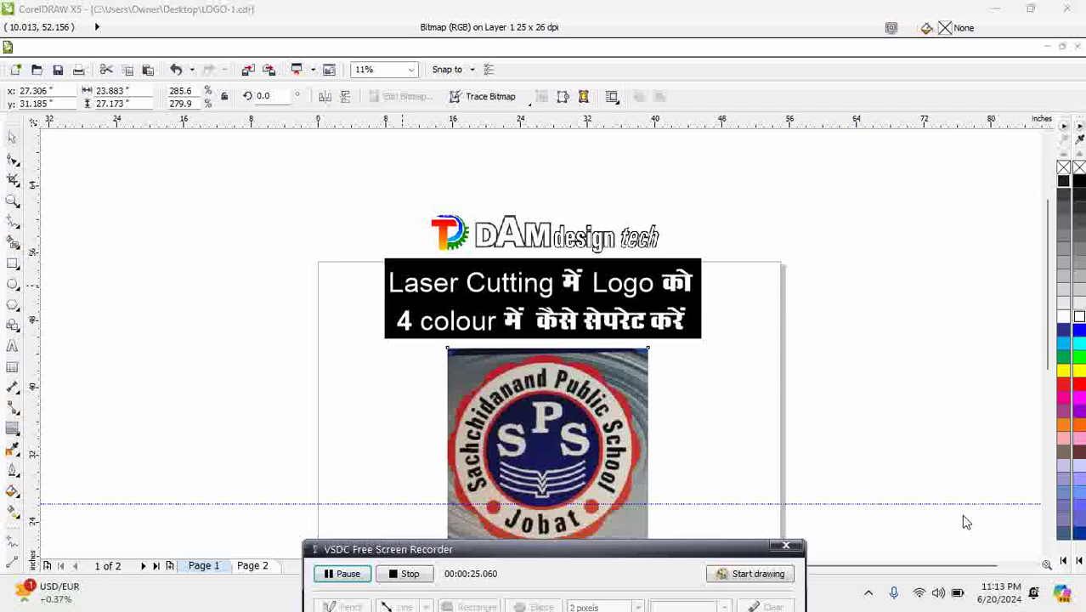
click(1048, 553)
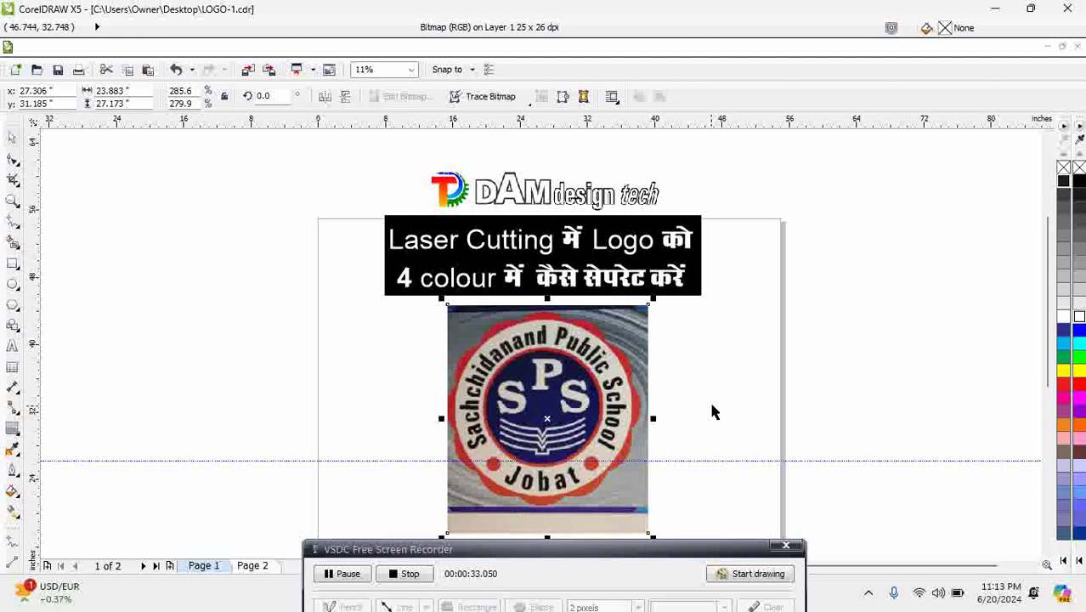
drag(689, 555, 680, 520)
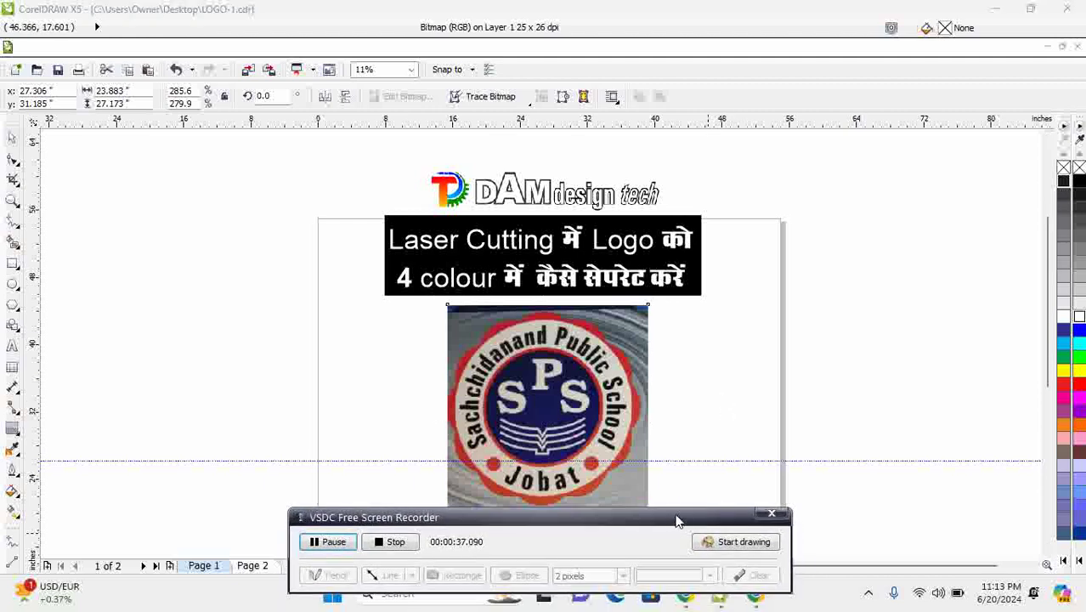
drag(695, 522, 708, 578)
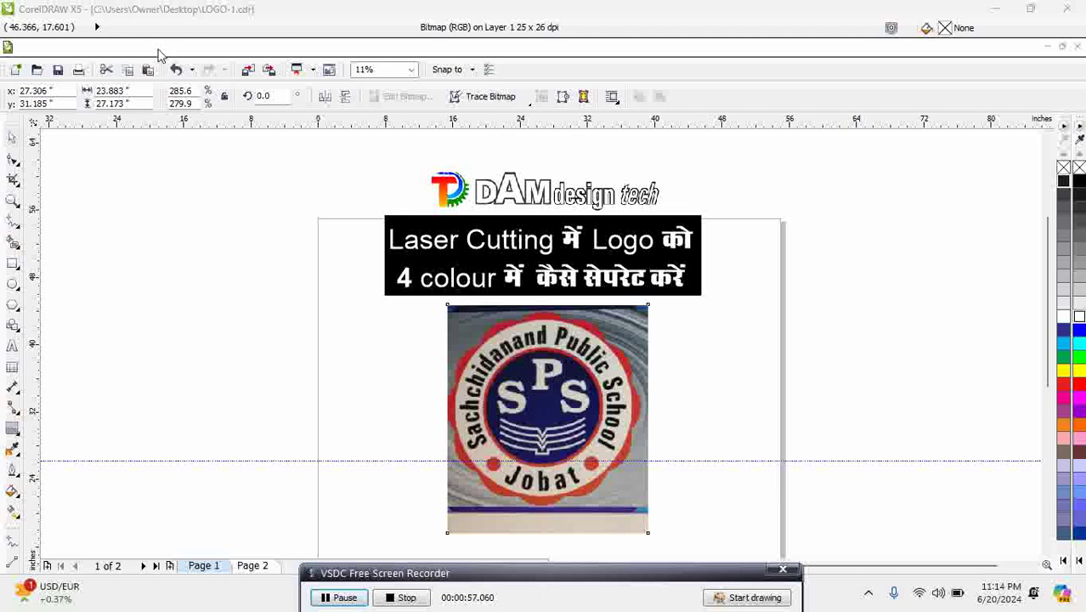
Step: Lock the school logo bitmap in place on the page and deselect it
click(187, 47)
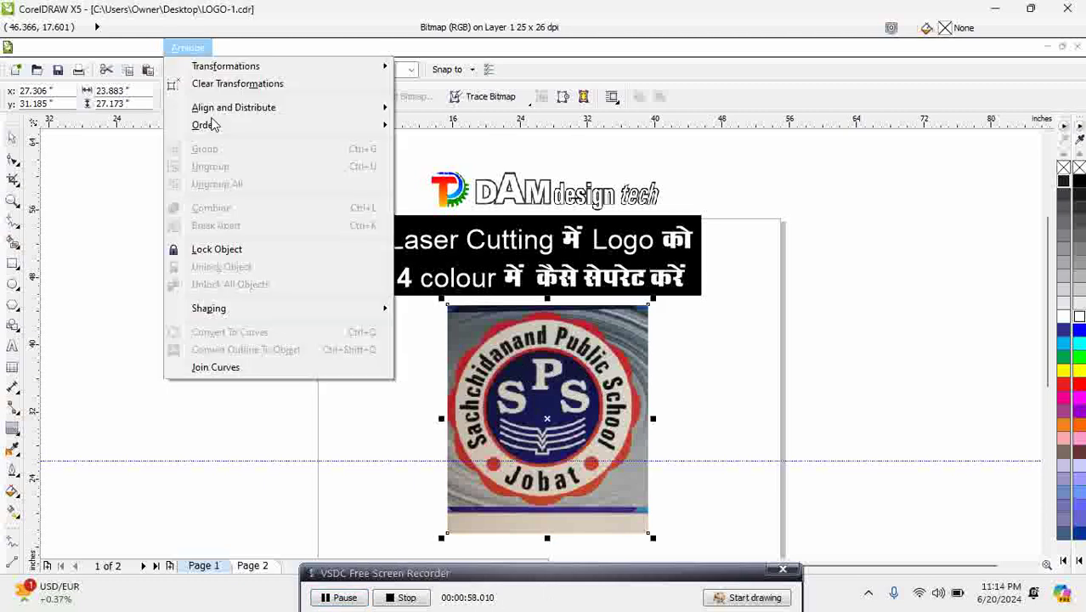
click(227, 255)
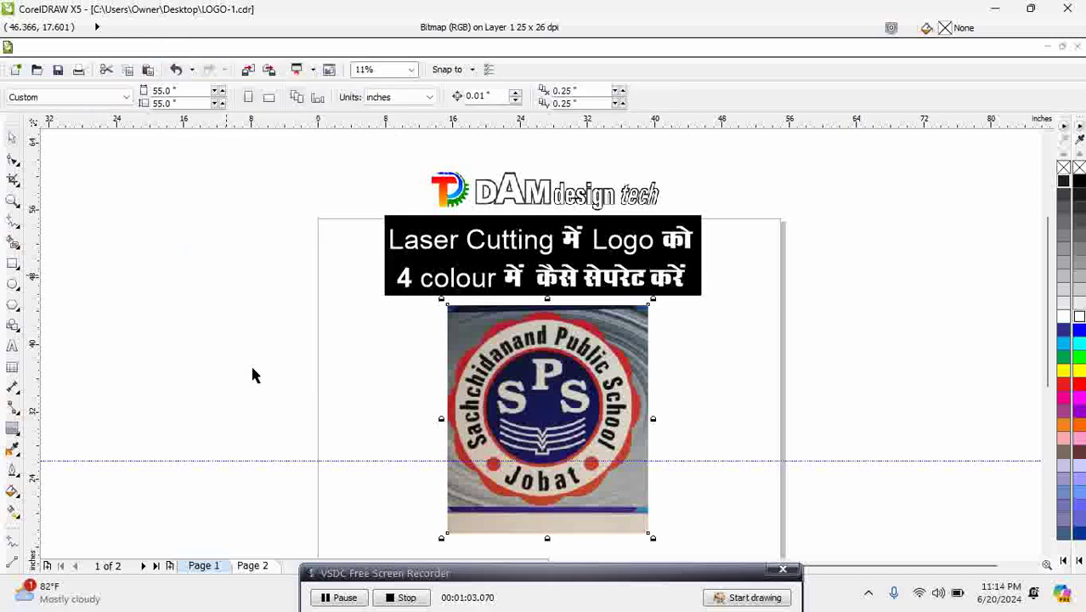
click(436, 353)
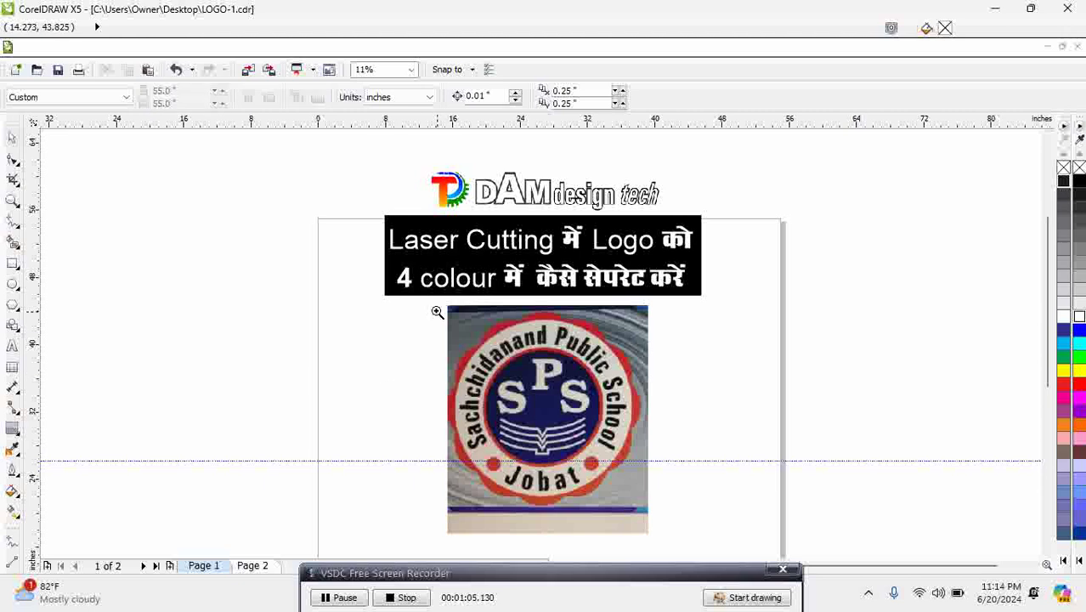
Step: Add the artistic text "Sachidanand Public School Jobat" over the logo and enlarge it to about 28.7" wide
drag(355, 286, 753, 546)
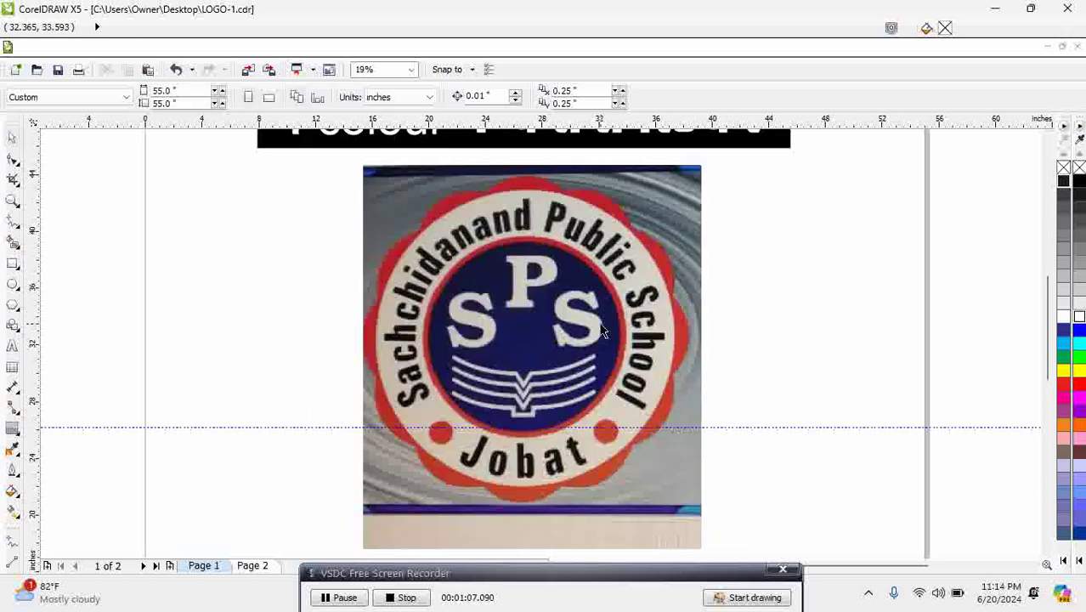
drag(301, 167, 767, 511)
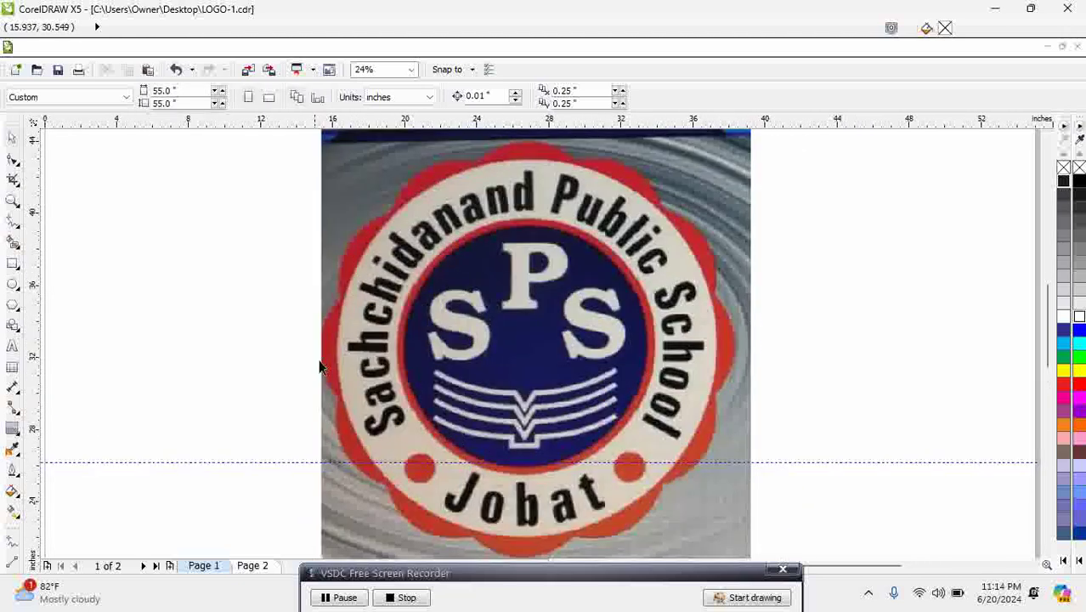
click(12, 346)
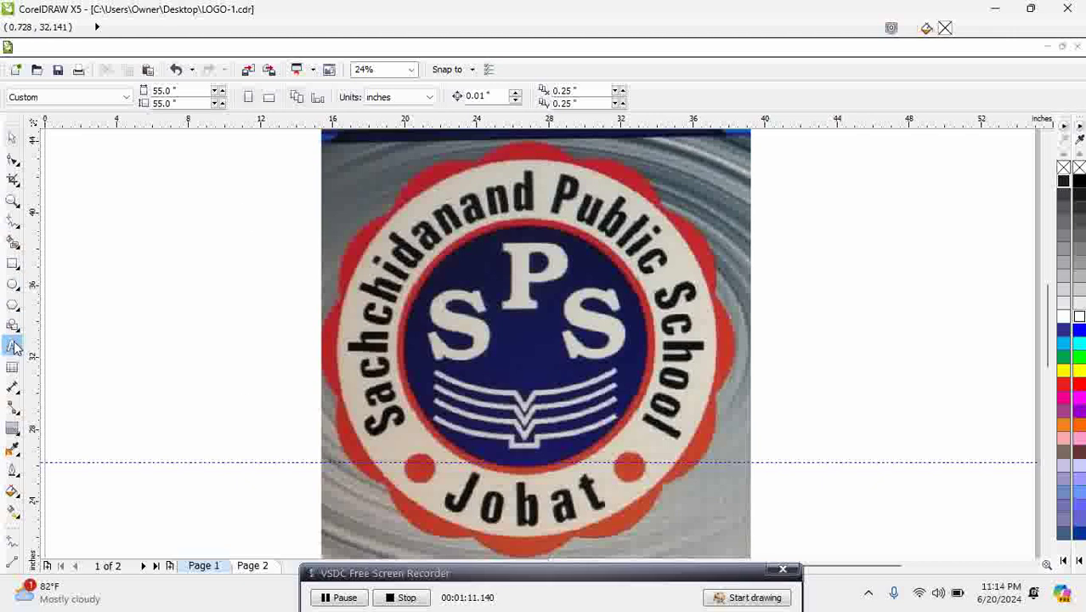
click(243, 303)
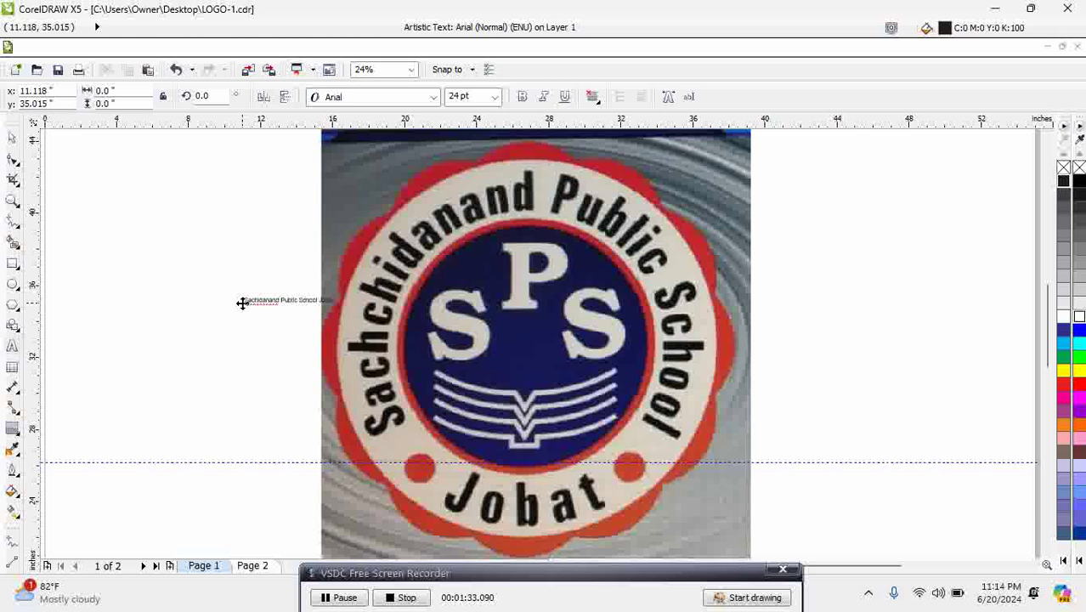
click(11, 138)
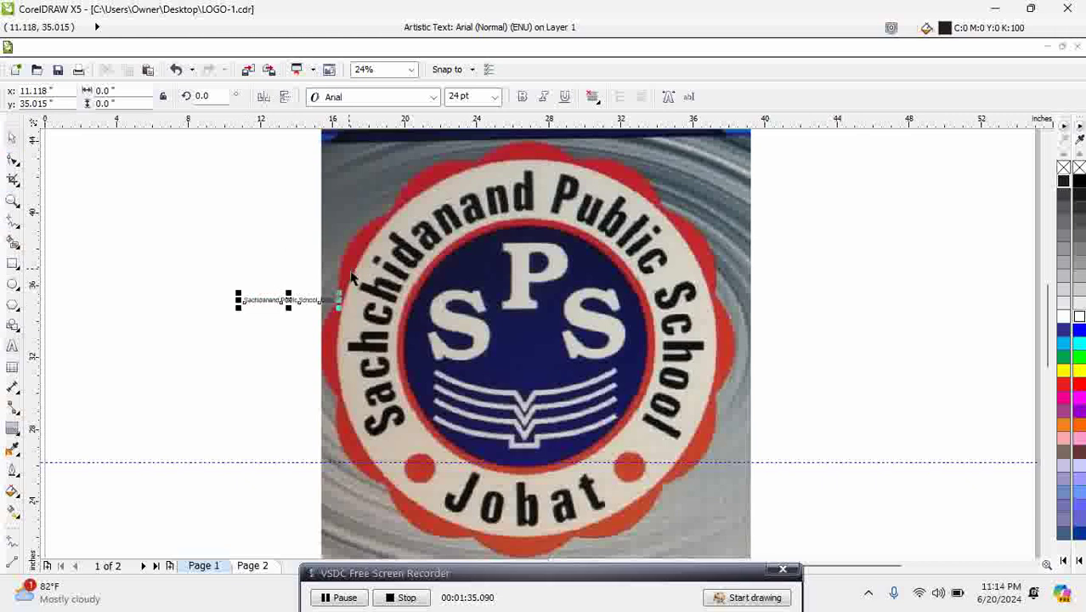
drag(339, 306, 621, 391)
drag(502, 308, 537, 269)
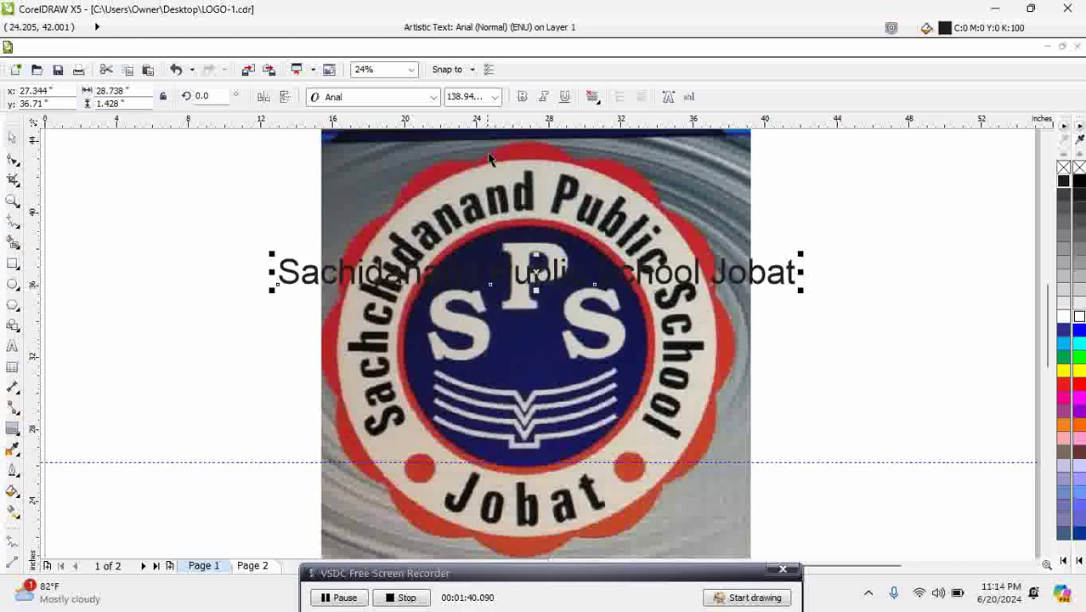
Step: Change the text's font to Franklin Gothic Demi Cond
click(435, 97)
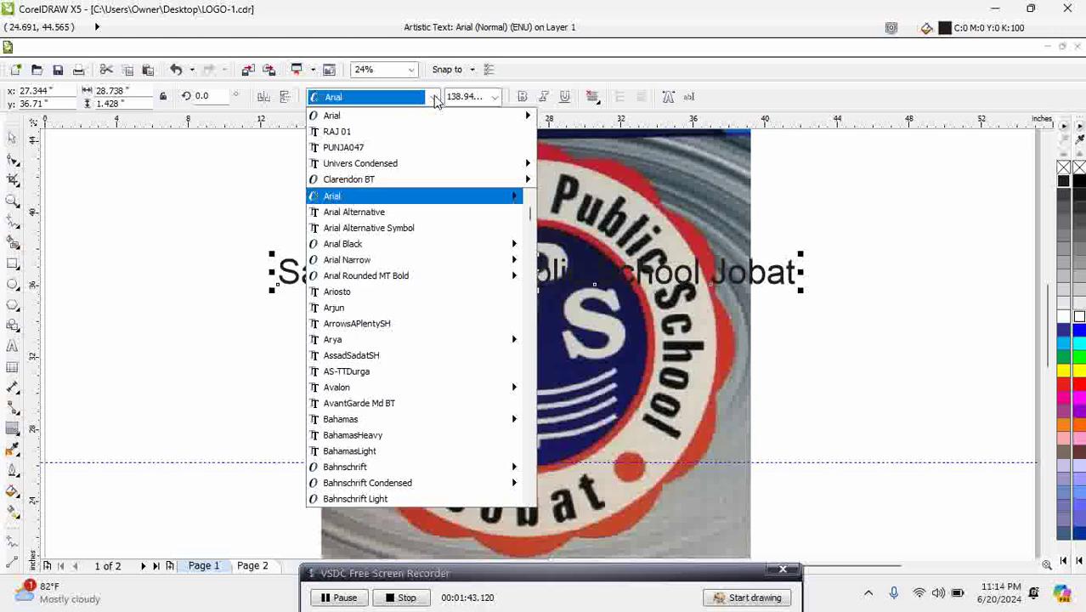
text(F)
key(Down)
key(Down)
key(Down)
key(Down)
key(Down)
key(Down)
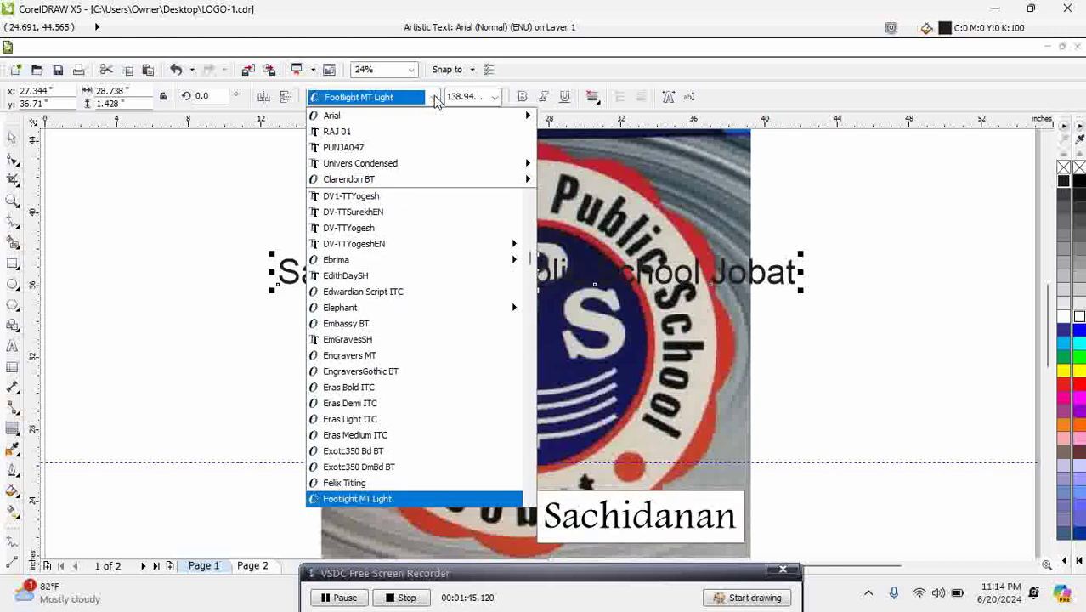
key(Up)
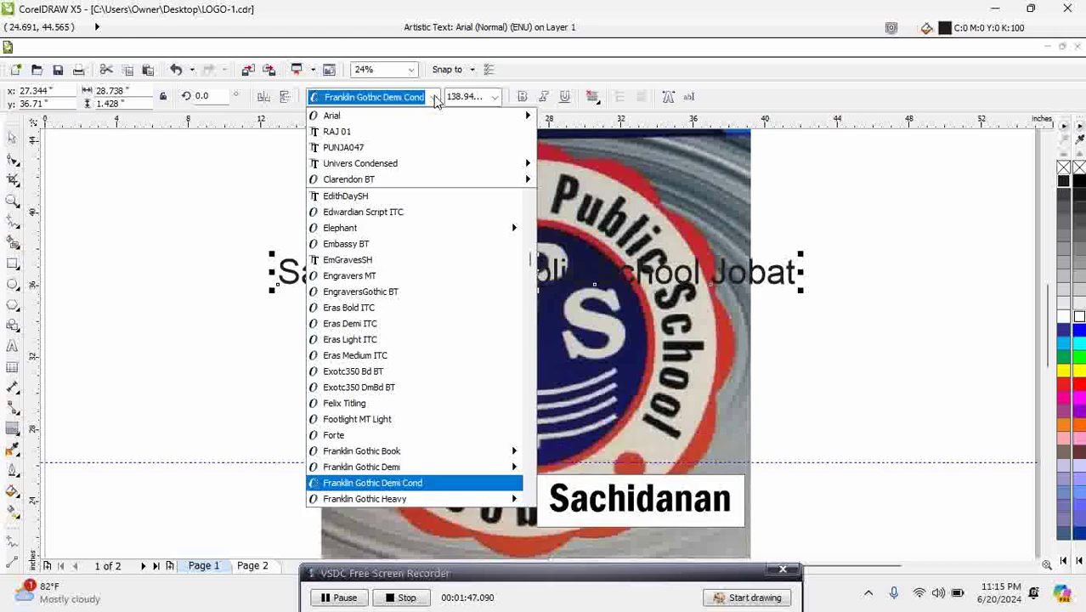
key(Return)
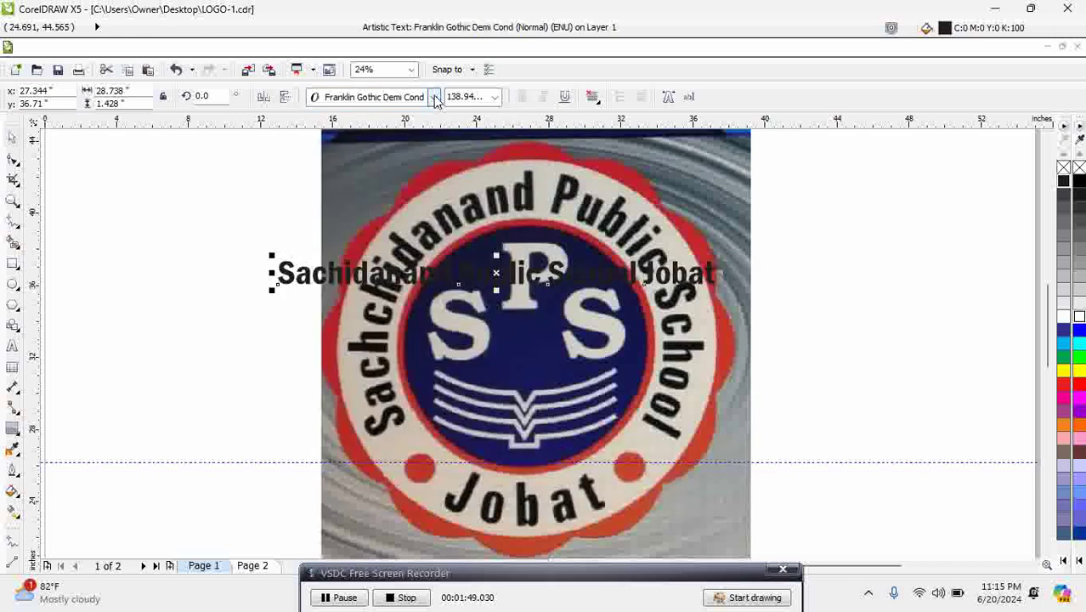
Step: Scale the school name text to about 41" wide and place it across the upper part of the logo
drag(498, 257, 520, 159)
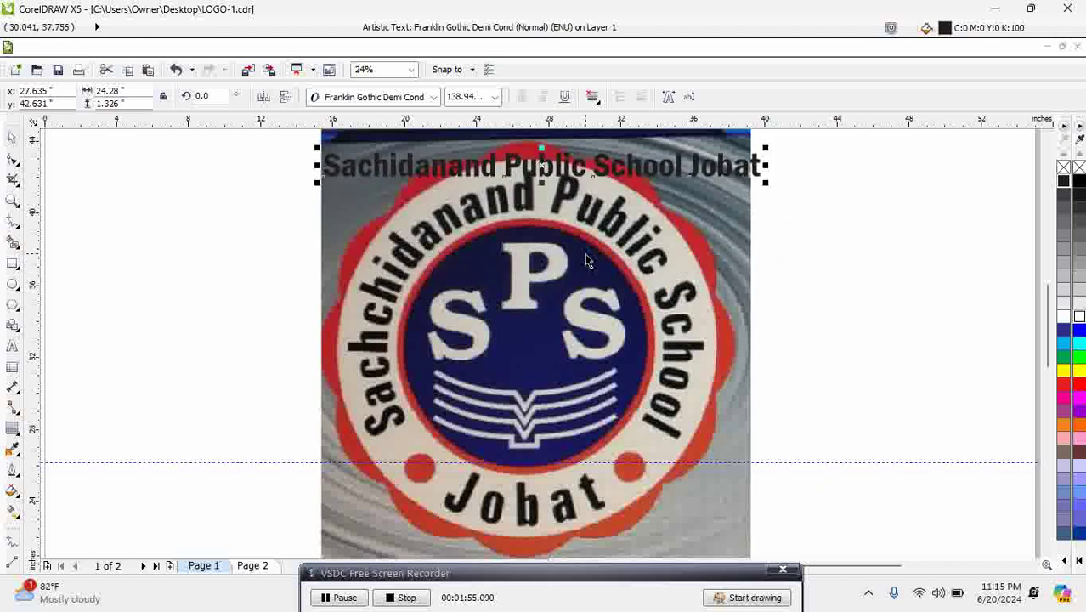
key(Escape)
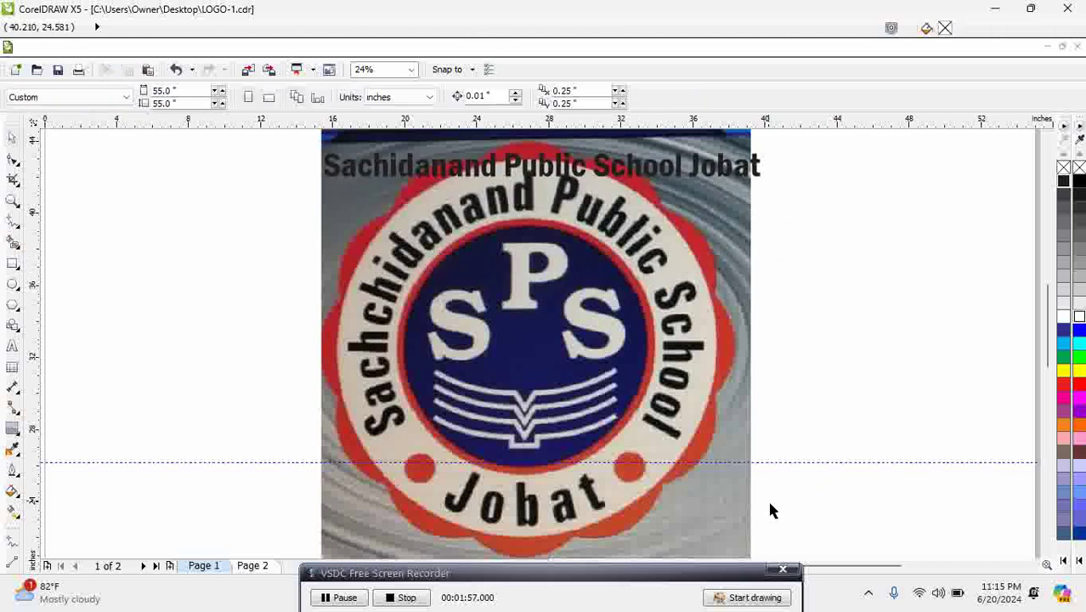
scroll(757, 306, up, 3)
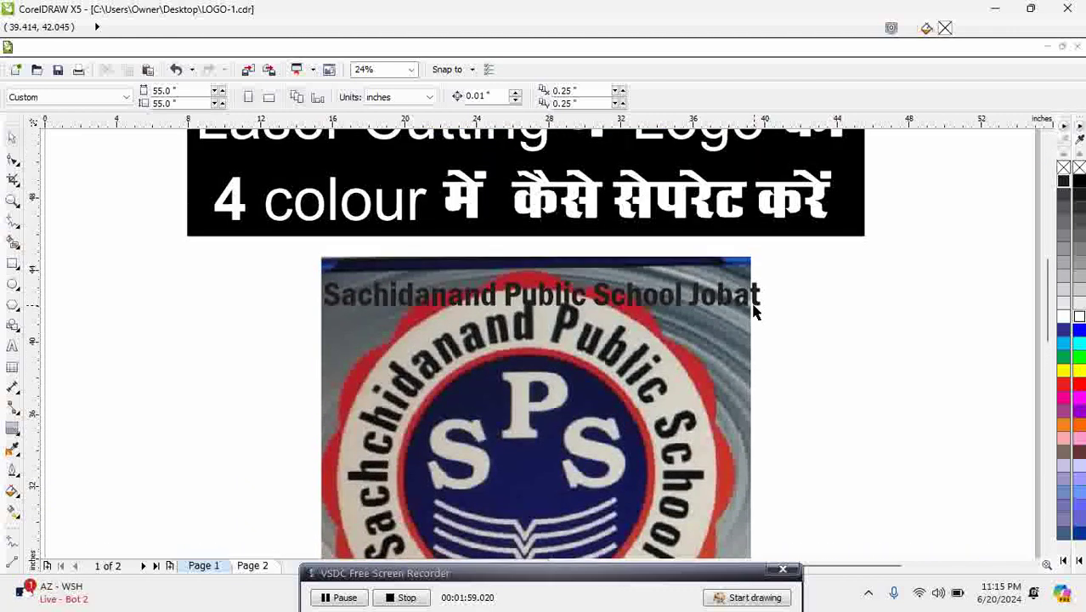
click(724, 299)
drag(762, 299, 688, 314)
drag(511, 299, 534, 253)
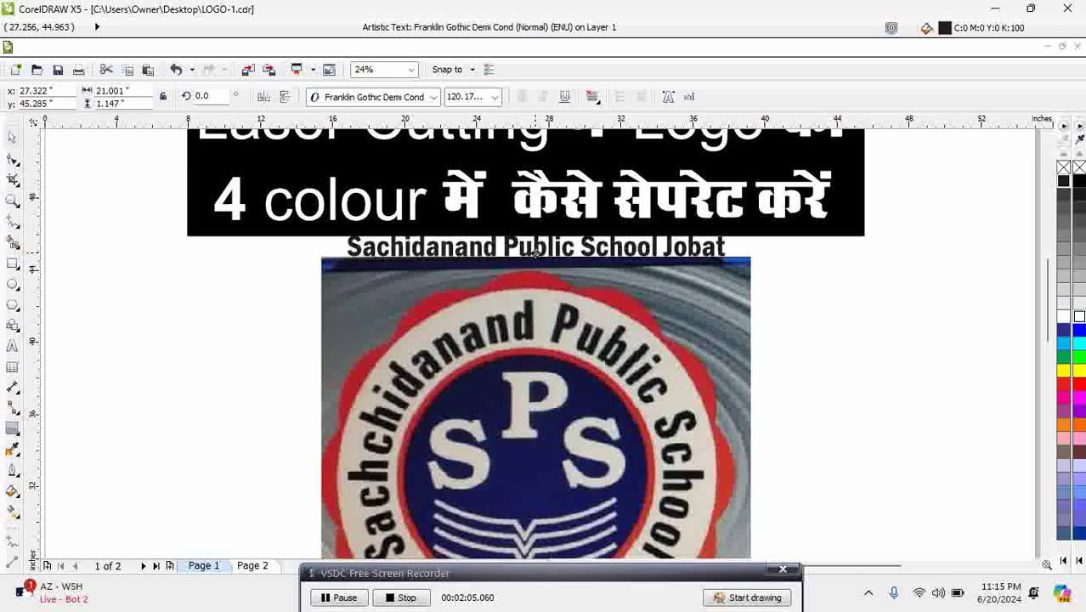
drag(534, 254, 537, 296)
key(F3)
key(F3)
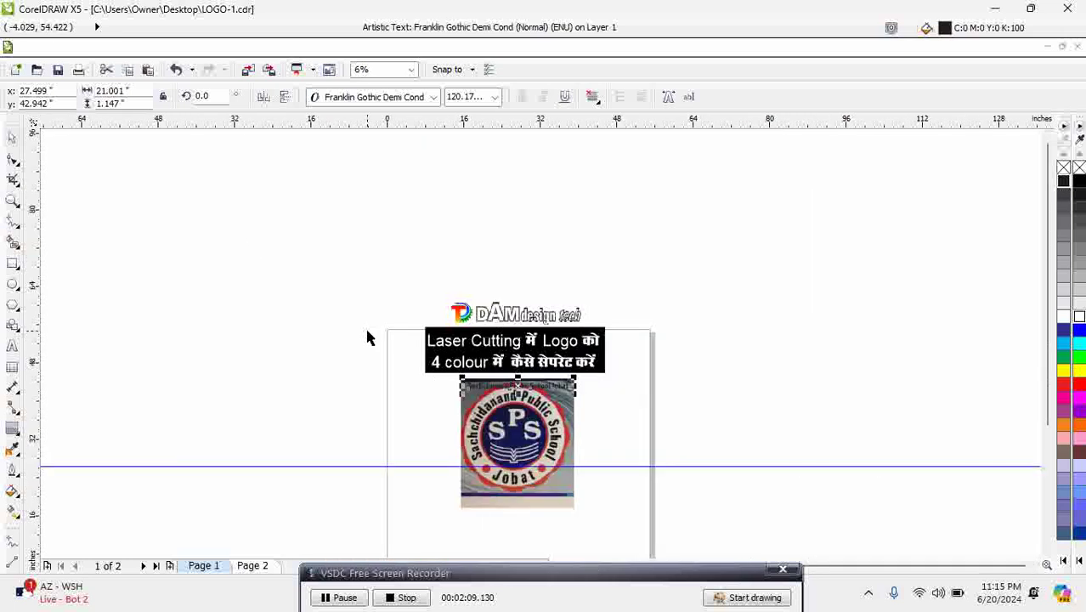
key(F2)
drag(415, 354, 647, 530)
drag(626, 221, 824, 347)
drag(609, 219, 548, 227)
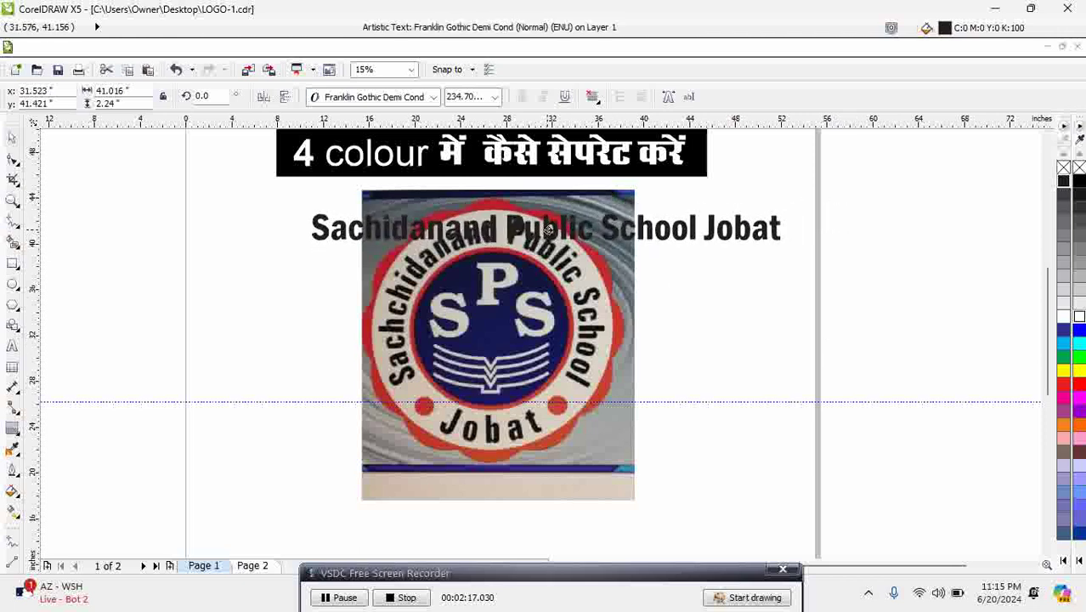
Step: Take the word "Jobat" out of the school name text and paste it as a separate text object beside the logo
click(12, 345)
drag(703, 224, 788, 235)
key(ctrl+c)
key(Delete)
click(676, 414)
key(ctrl+v)
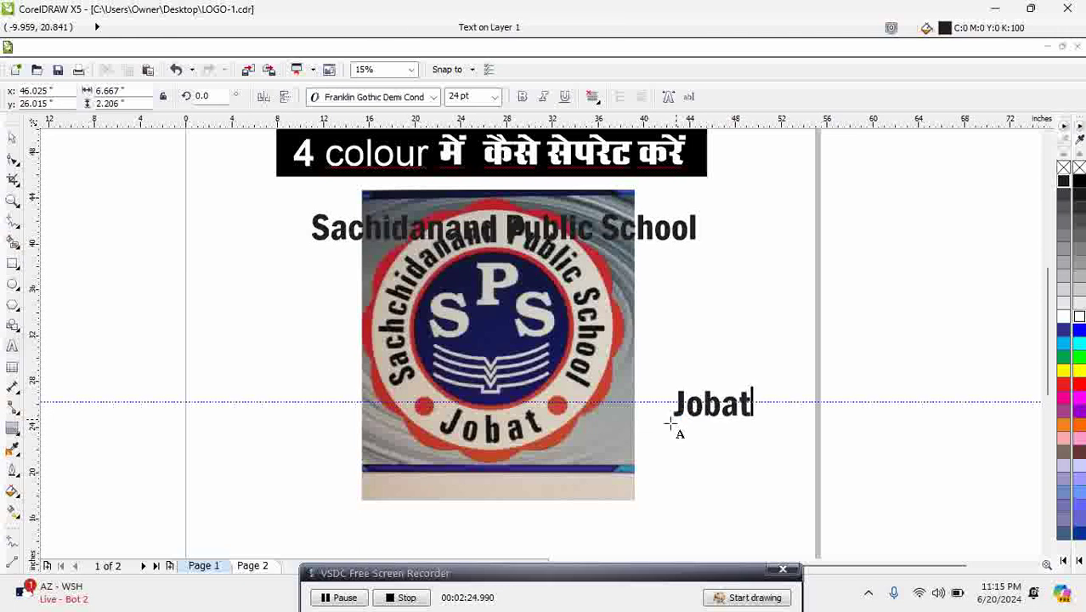
click(12, 136)
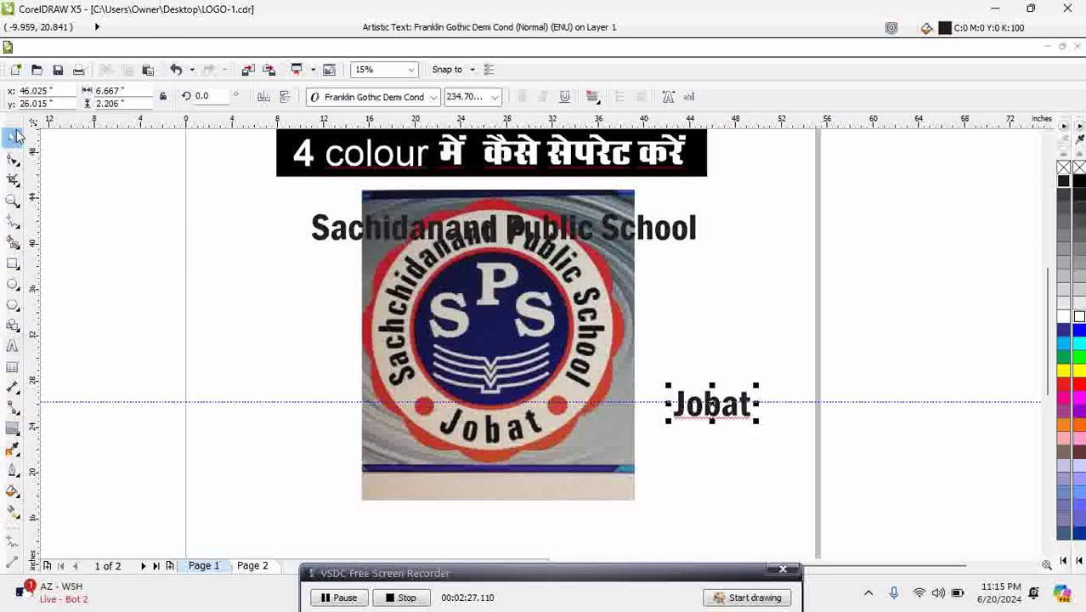
Step: Draw a circle about 14.2" in diameter from the logo's center, around its inner blue disc
click(13, 285)
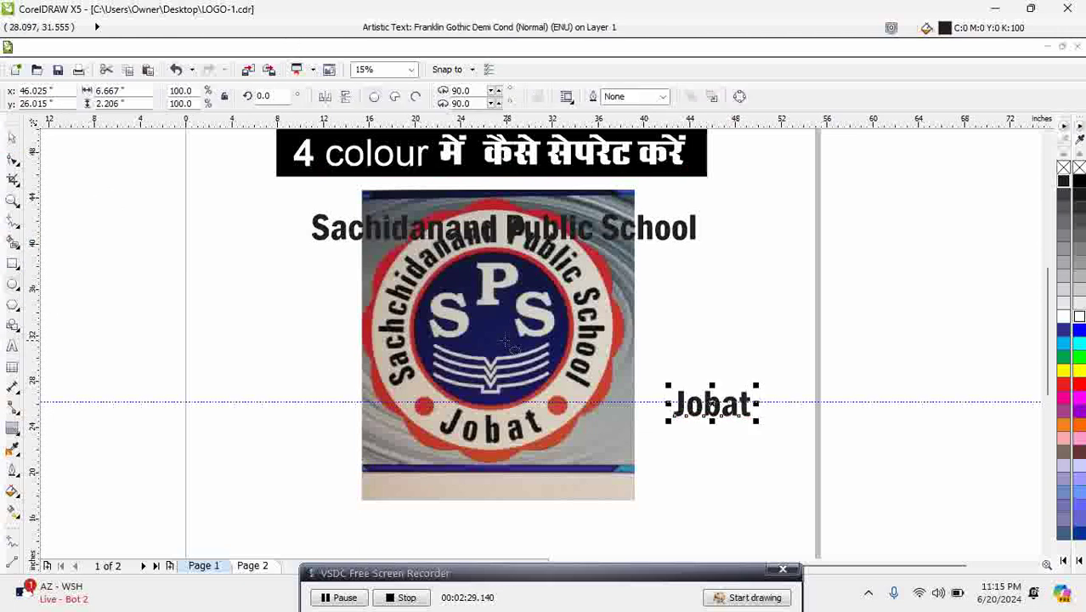
drag(497, 331, 586, 417)
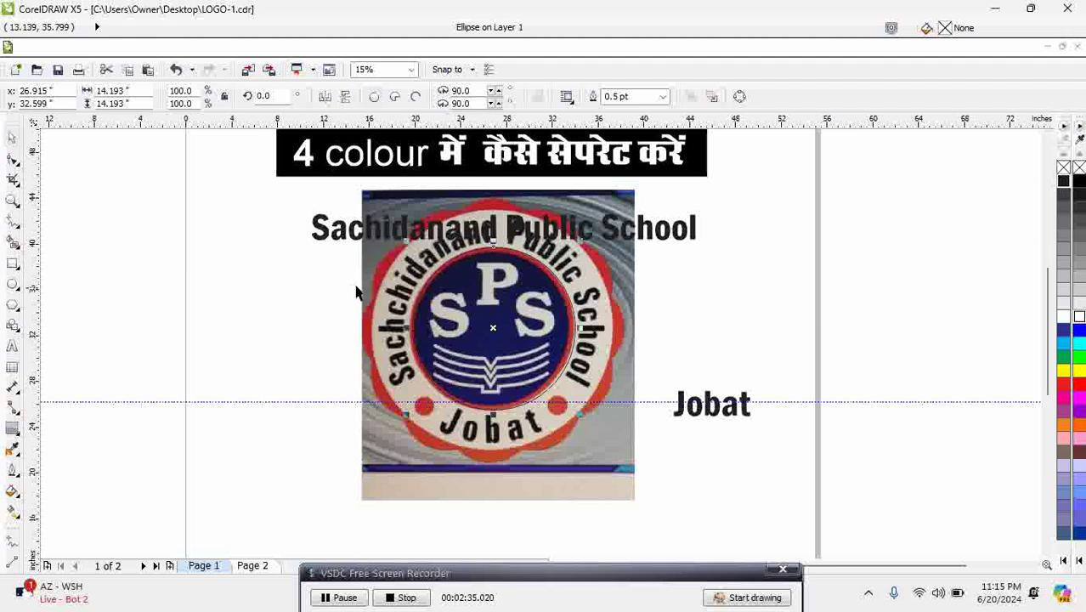
click(328, 263)
Step: Unlock the logo bitmap and apply a Uniform transparency of 50 to it
click(153, 50)
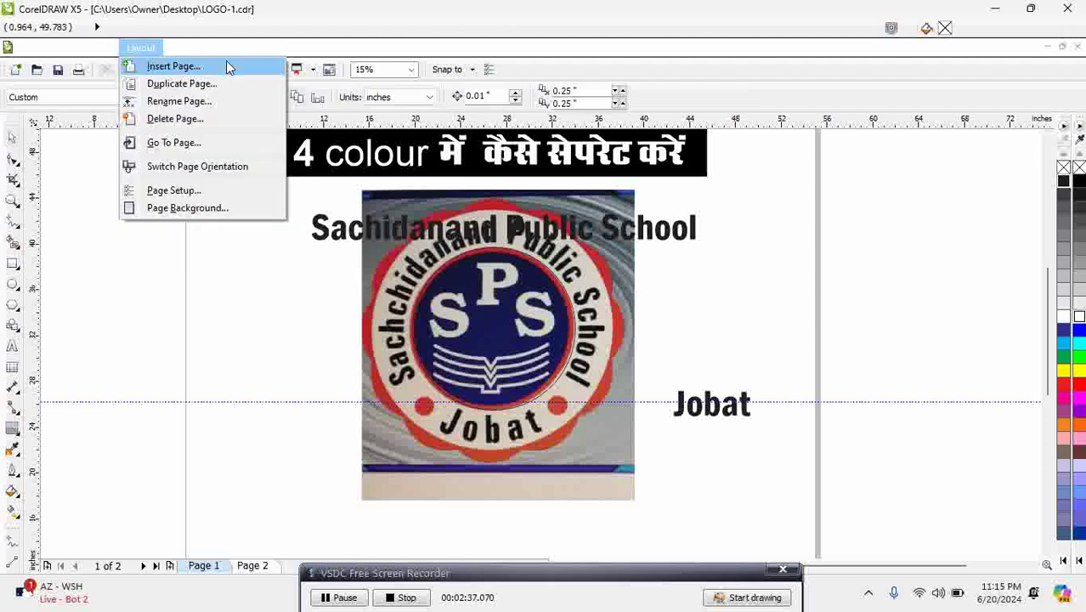
click(213, 283)
click(221, 288)
click(412, 478)
click(23, 437)
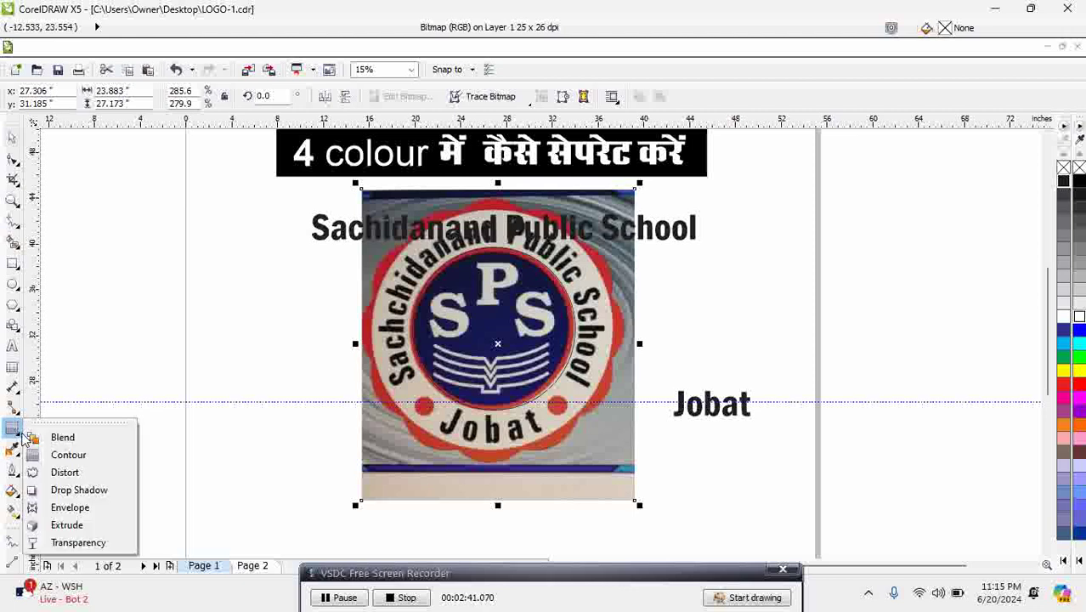
click(80, 542)
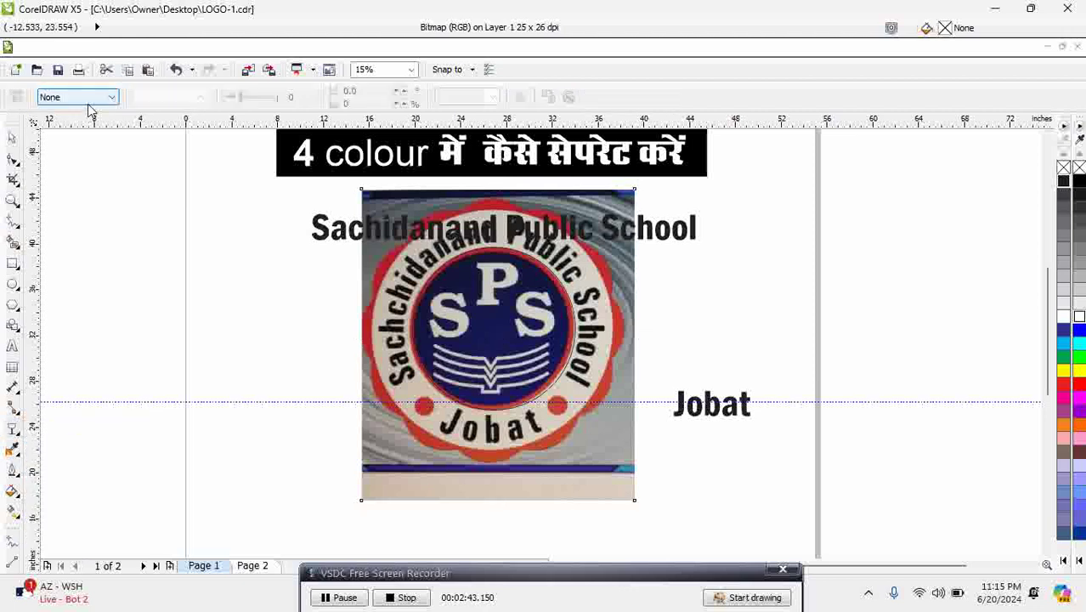
click(86, 103)
click(73, 120)
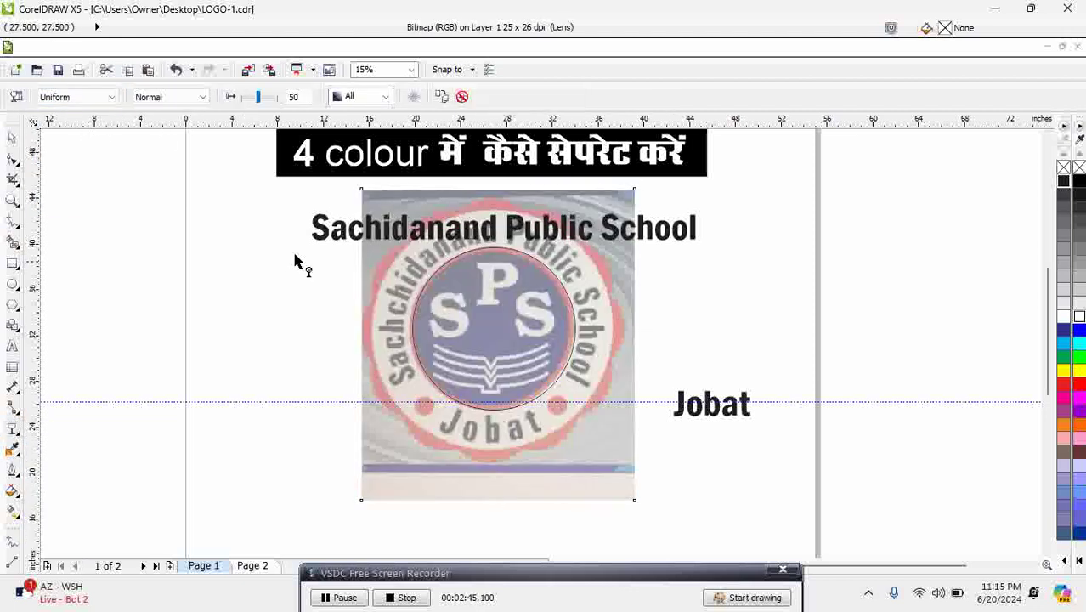
Step: Lock the faded logo bitmap again
click(12, 138)
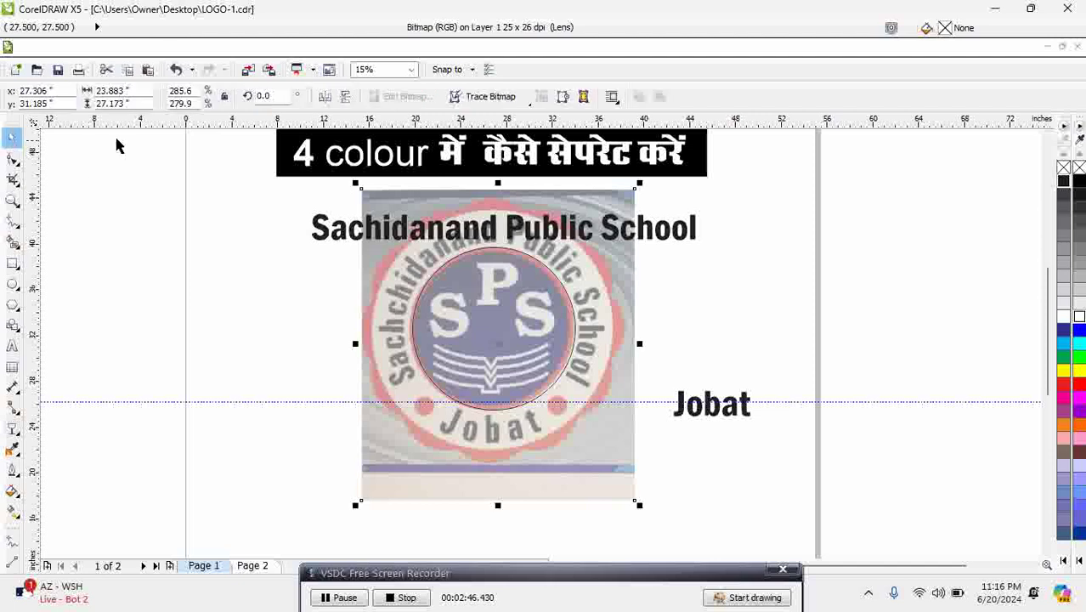
click(183, 49)
click(214, 250)
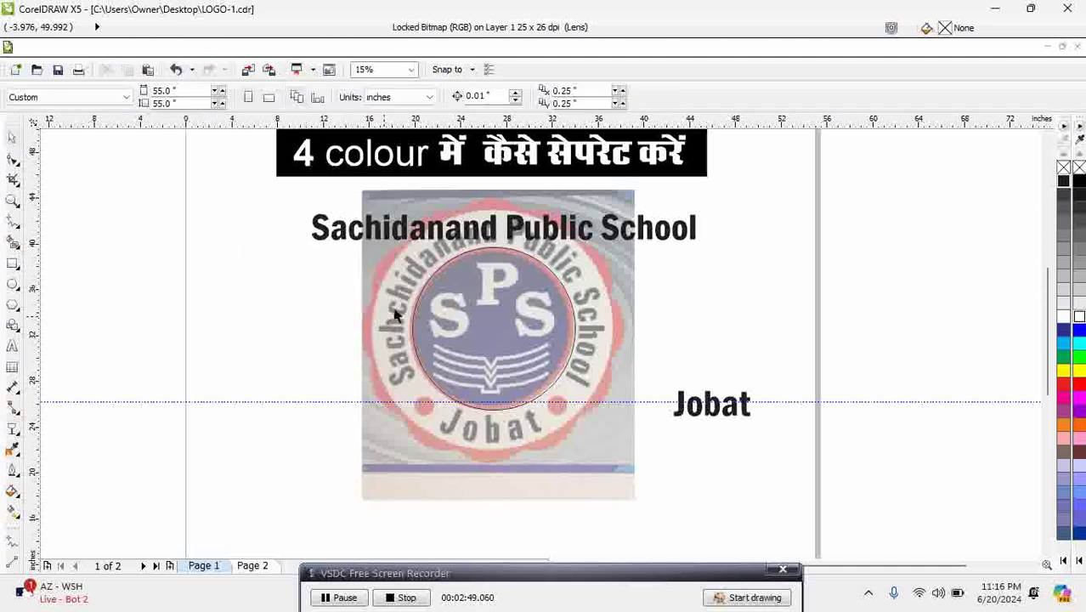
Step: Fit the school name text to the circle around the blue disc, offset 0.75" from the path over the logo's own lettering
click(440, 287)
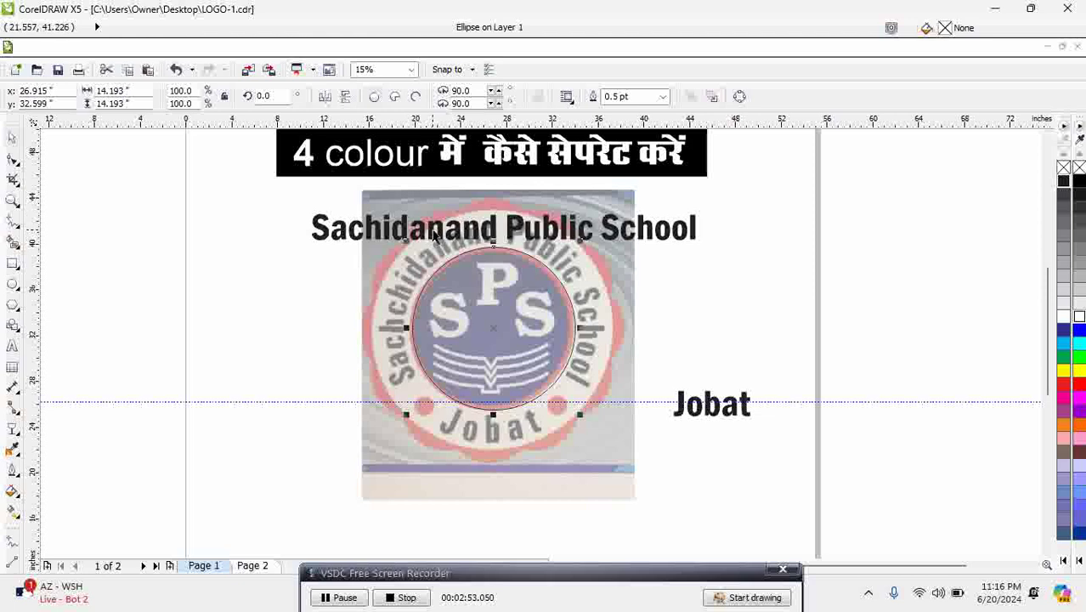
click(433, 236)
shift+click(448, 263)
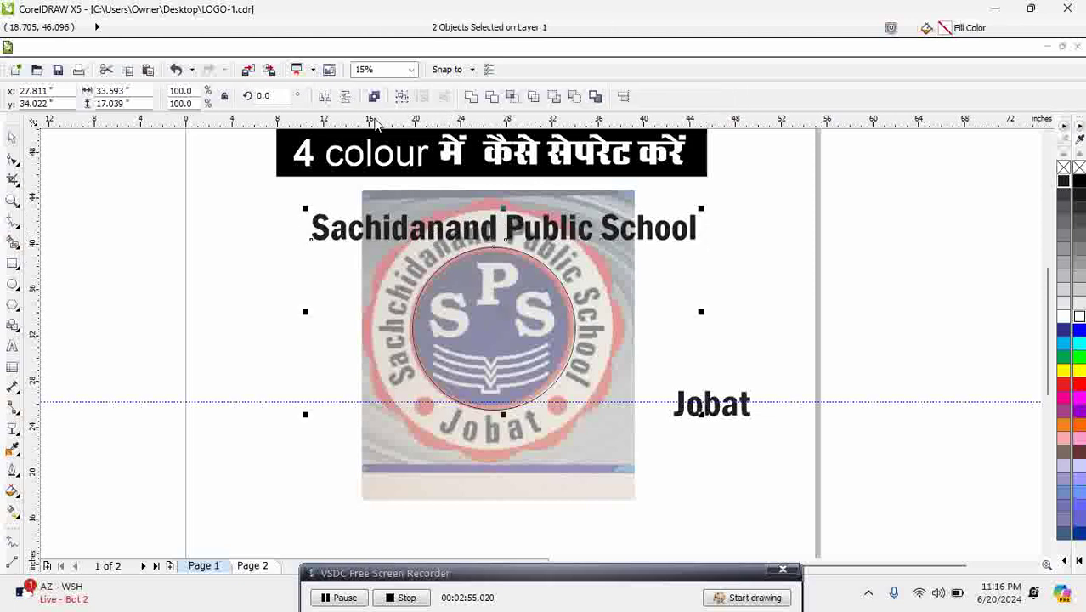
click(296, 48)
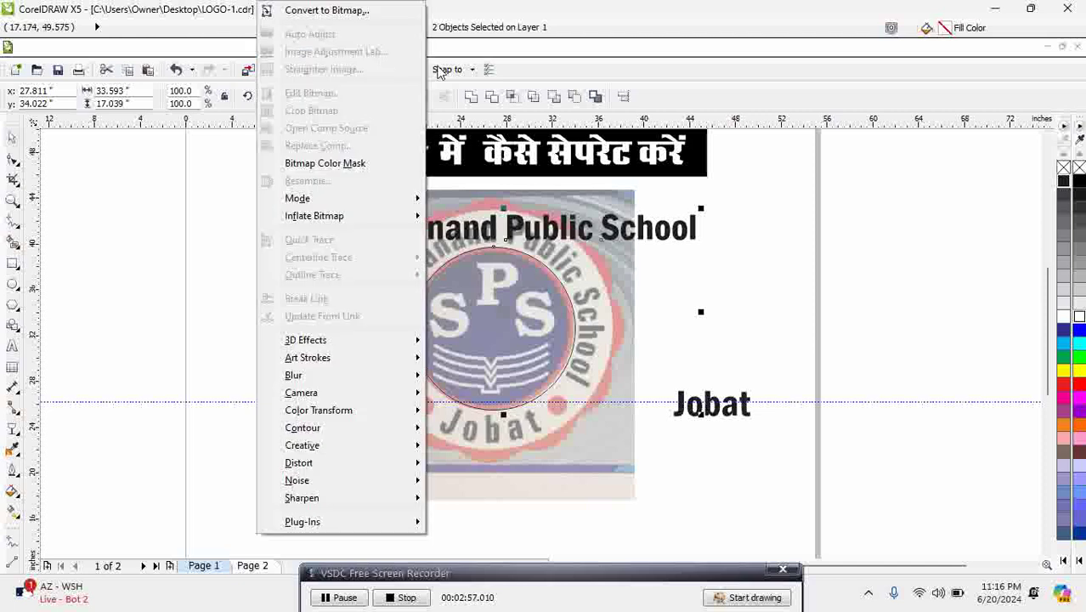
click(336, 49)
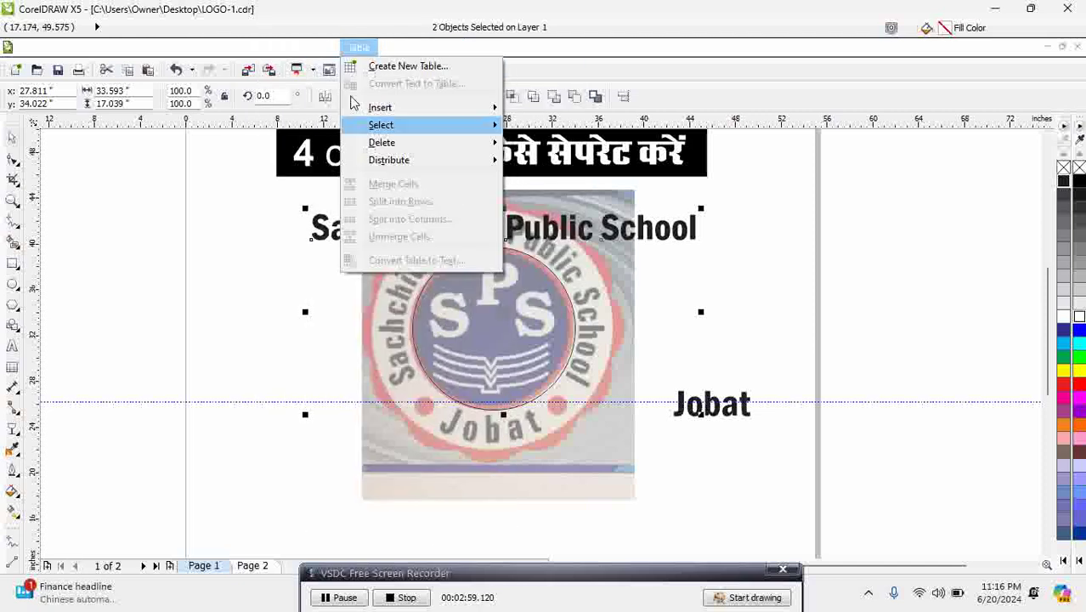
click(340, 236)
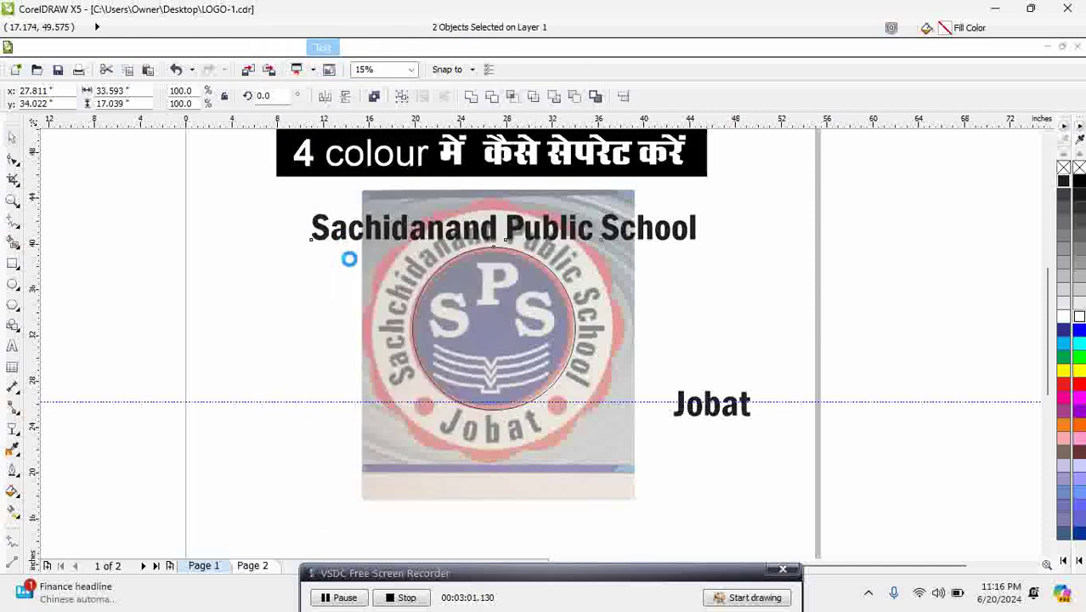
click(392, 272)
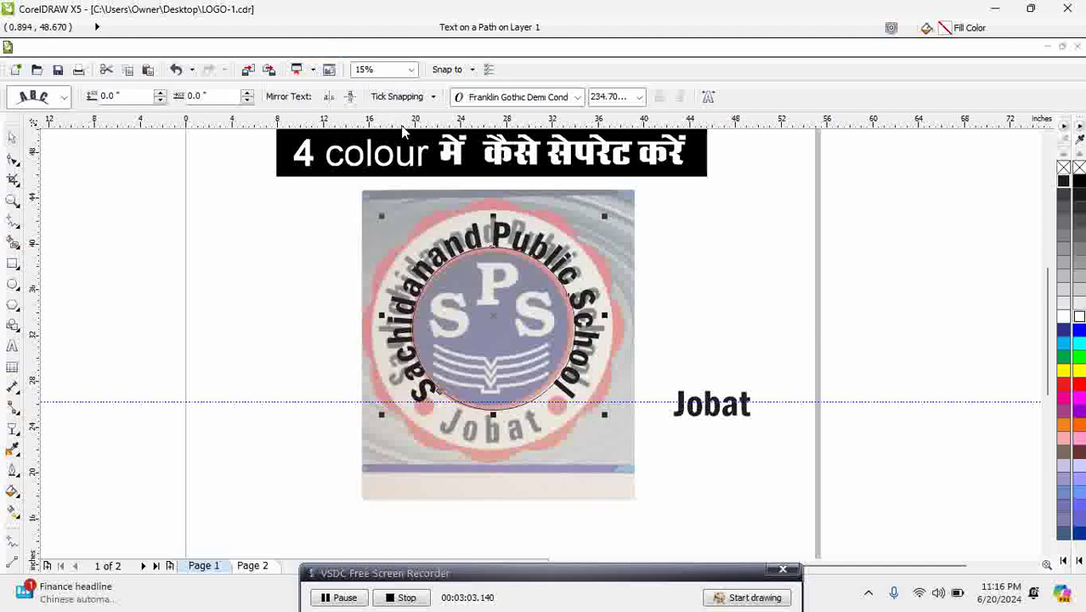
drag(435, 397, 416, 385)
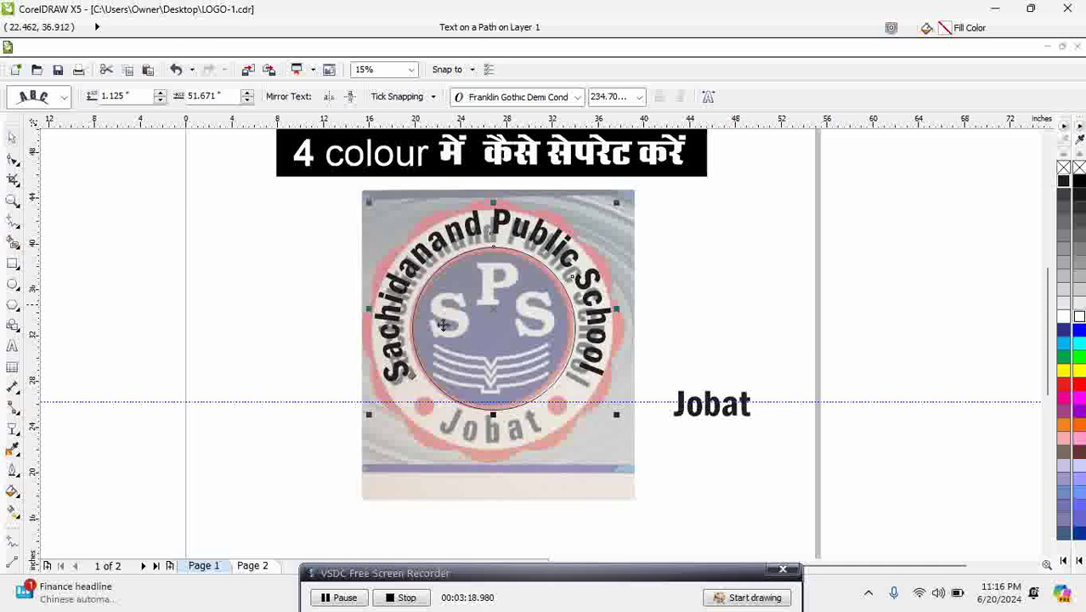
drag(414, 379, 418, 379)
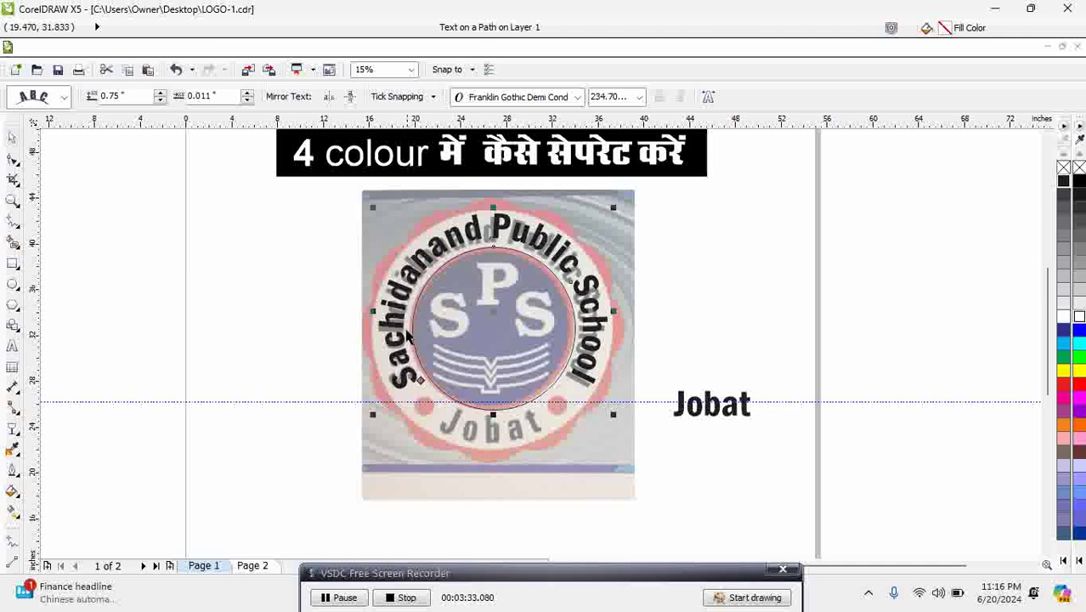
drag(397, 316, 431, 348)
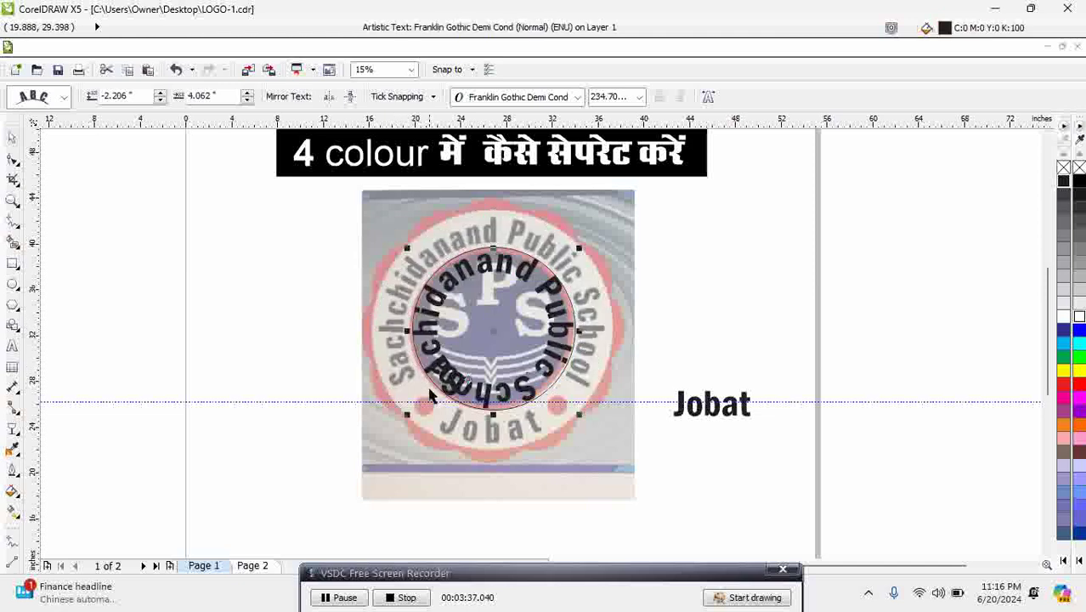
key(ctrl+z)
click(299, 272)
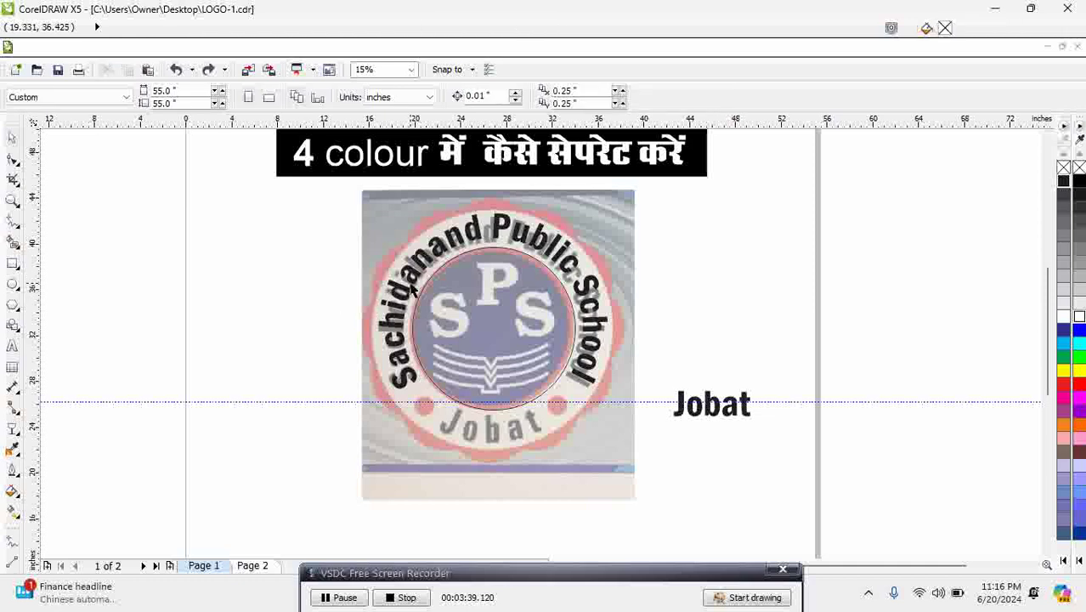
Step: Move the circle and its curved text aside and insert a "c" after "Sach" in the school name
click(414, 285)
drag(490, 347, 531, 336)
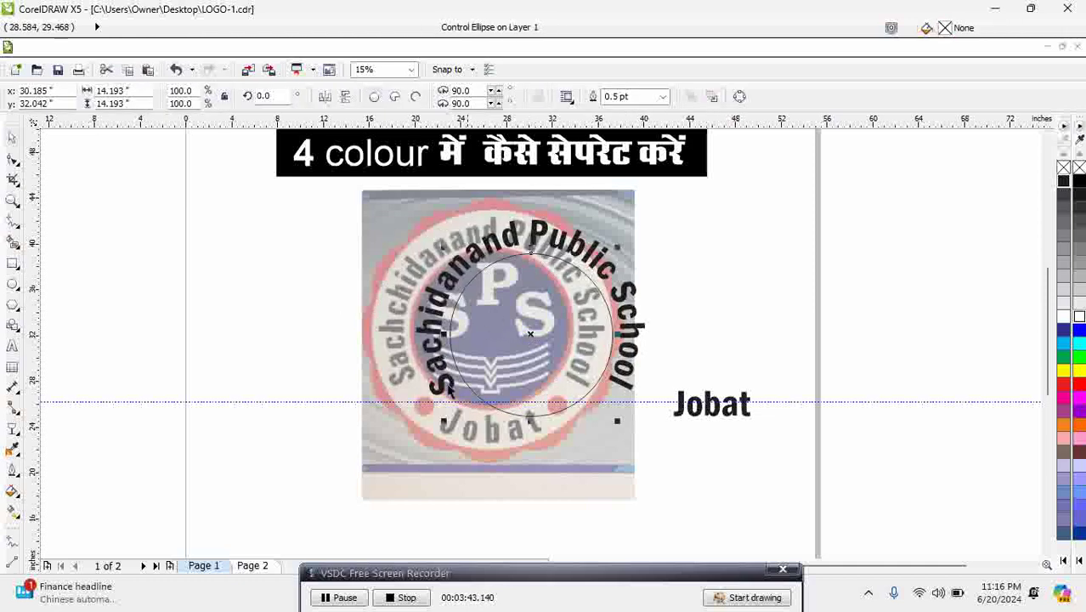
click(12, 345)
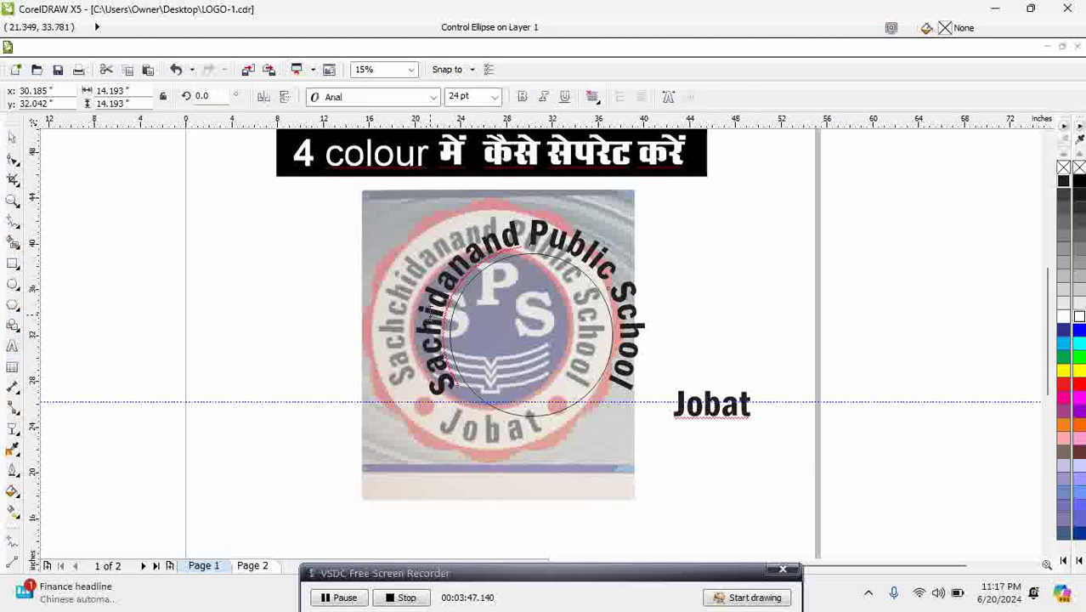
click(429, 320)
text(c)
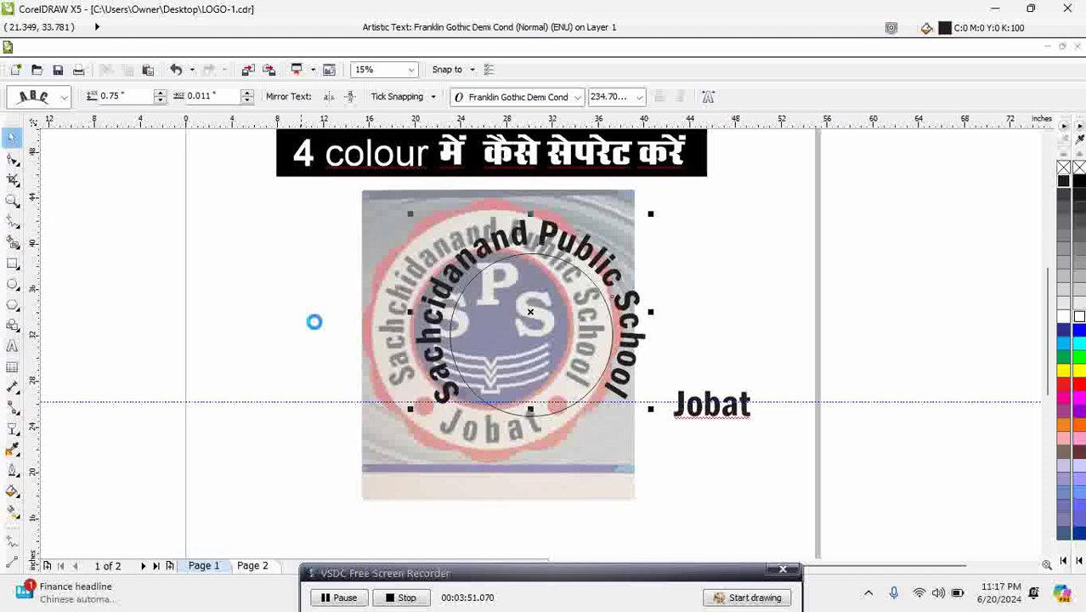
Step: Move the circle back around the logo's blue disc and shift the curved school name to 2.875" from its path
drag(529, 313, 479, 324)
click(530, 261)
click(257, 365)
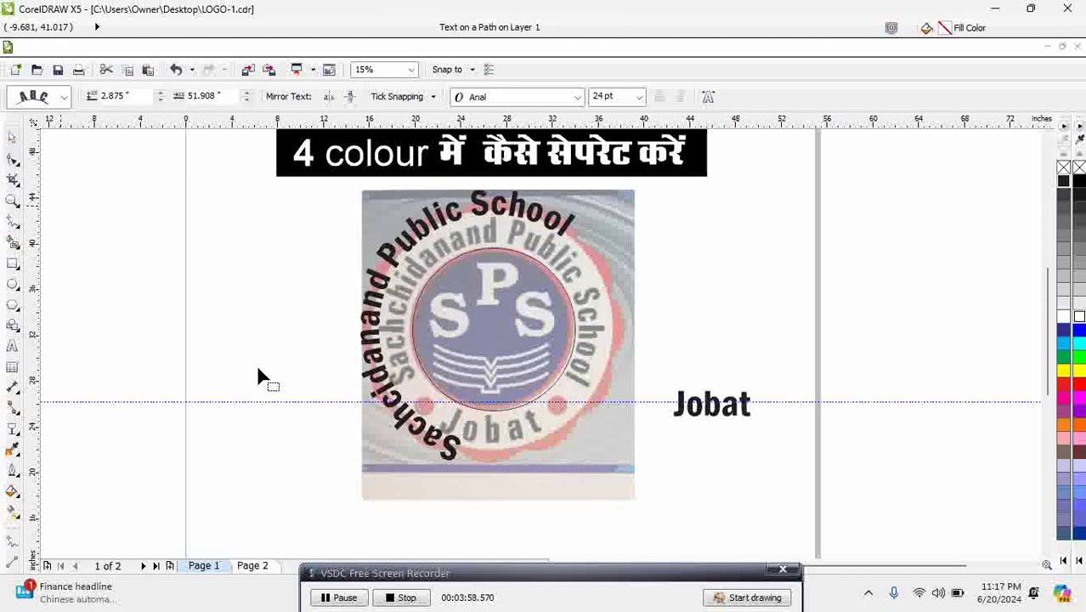
click(452, 454)
drag(464, 448, 429, 394)
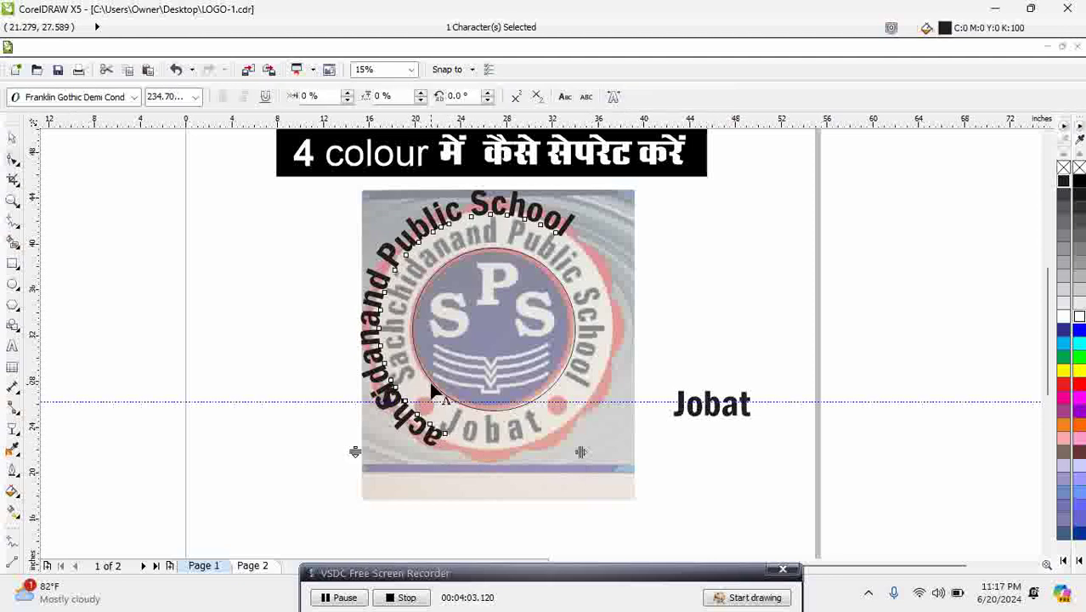
key(ctrl+z)
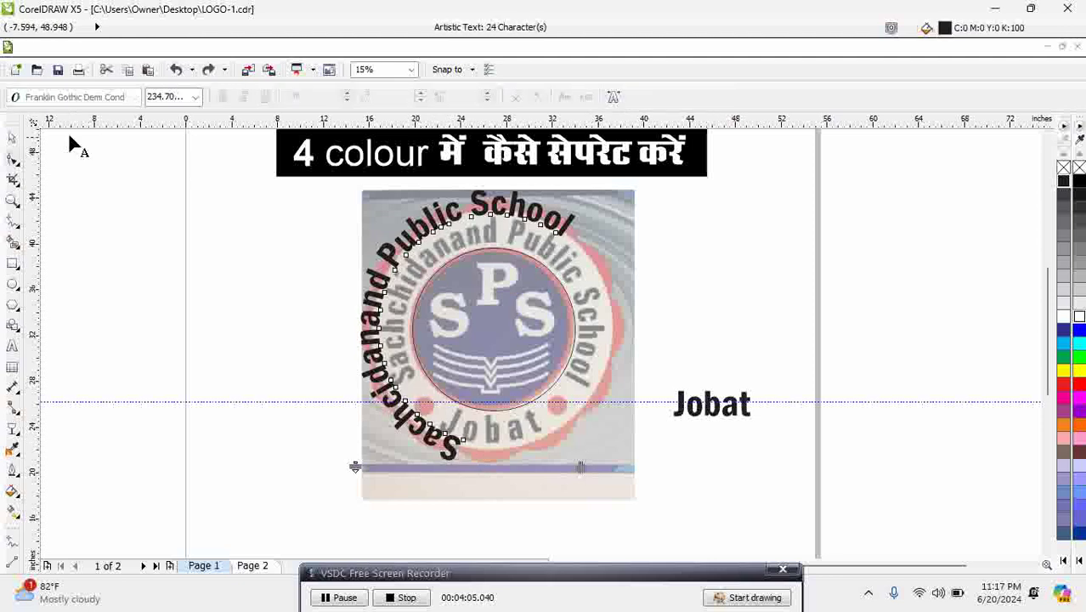
Step: Scale the curved school name down to about 206 pt and shift its first letter "S" along the curve
click(11, 138)
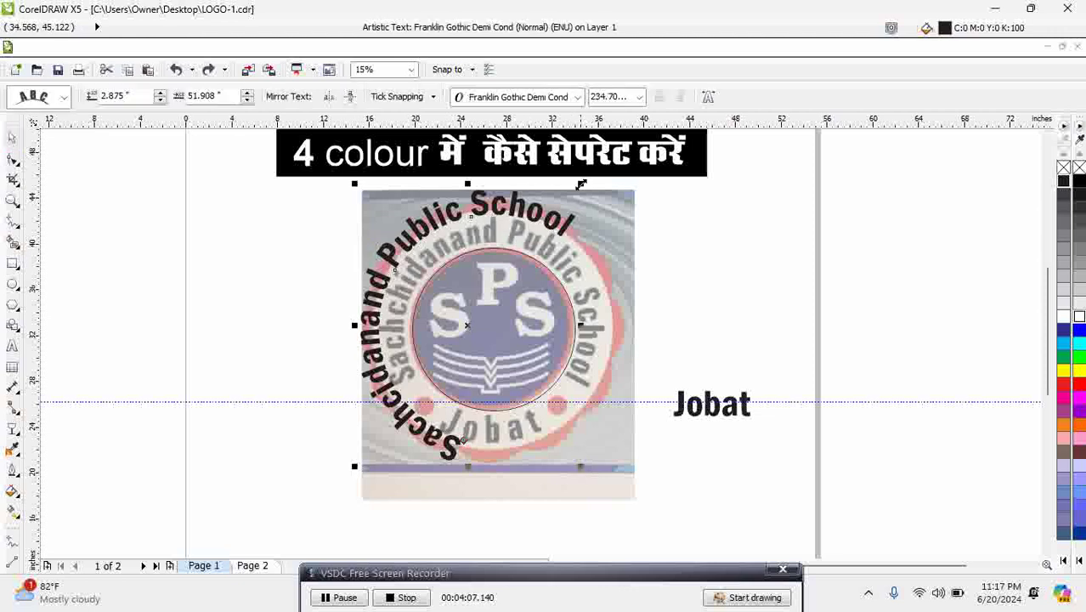
drag(580, 184, 553, 219)
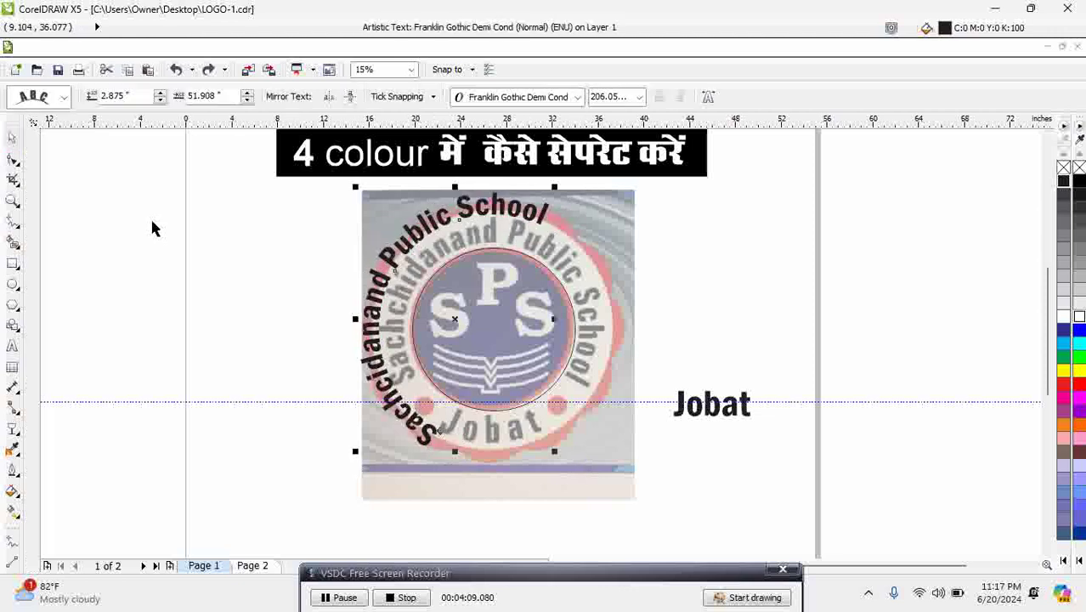
click(12, 158)
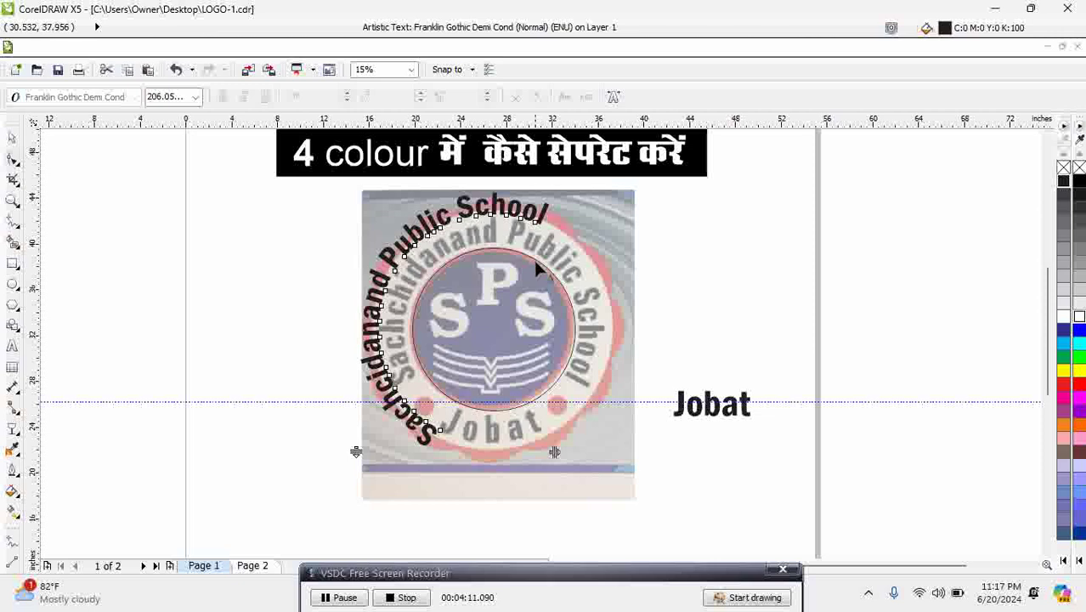
drag(441, 429, 366, 382)
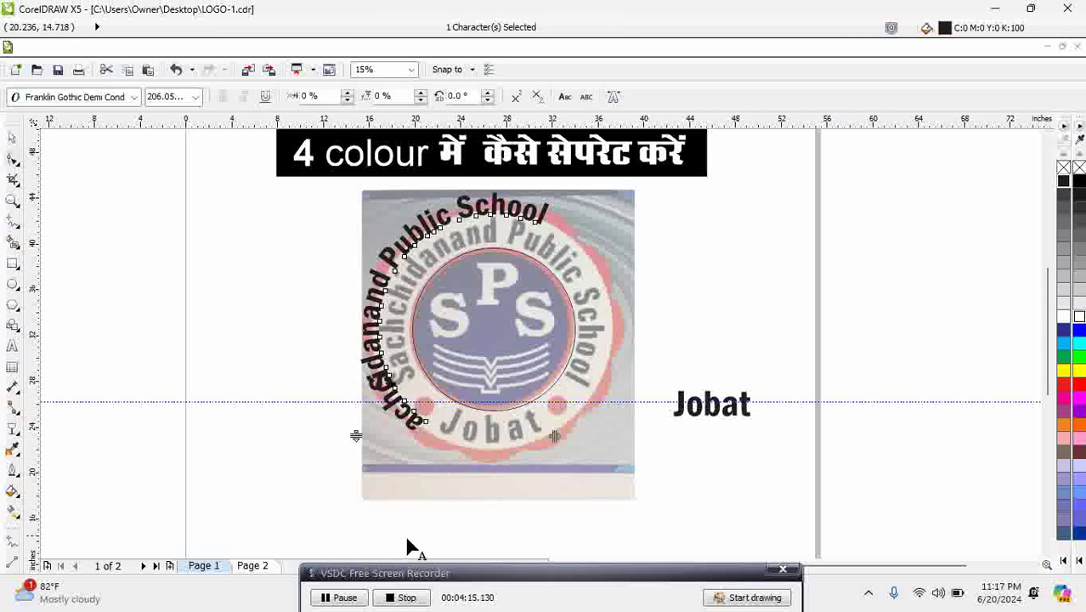
click(340, 598)
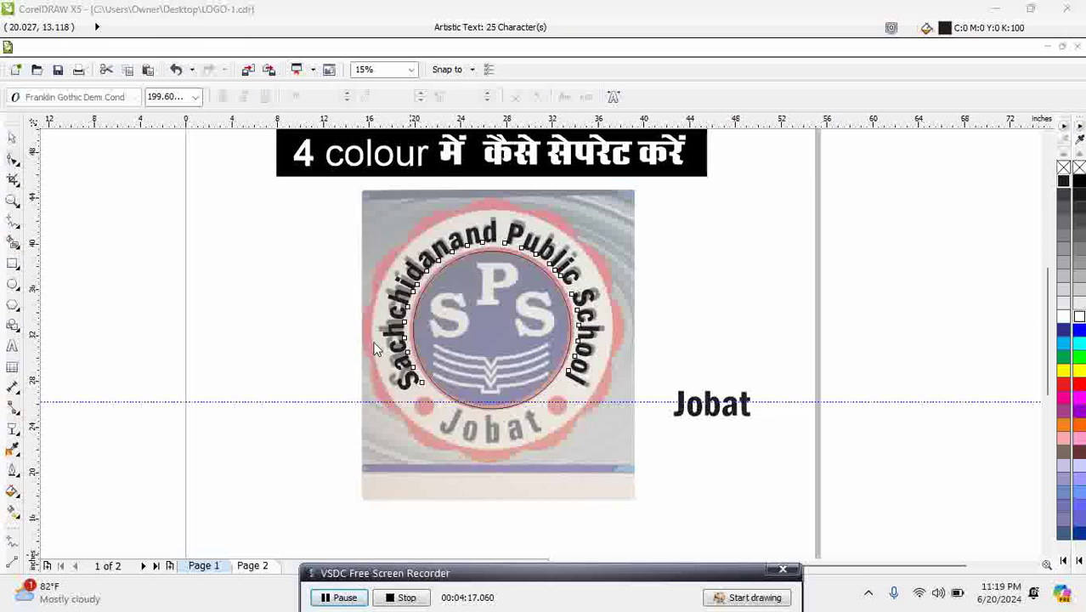
Step: Break the finished school name text apart from its circle path
click(267, 236)
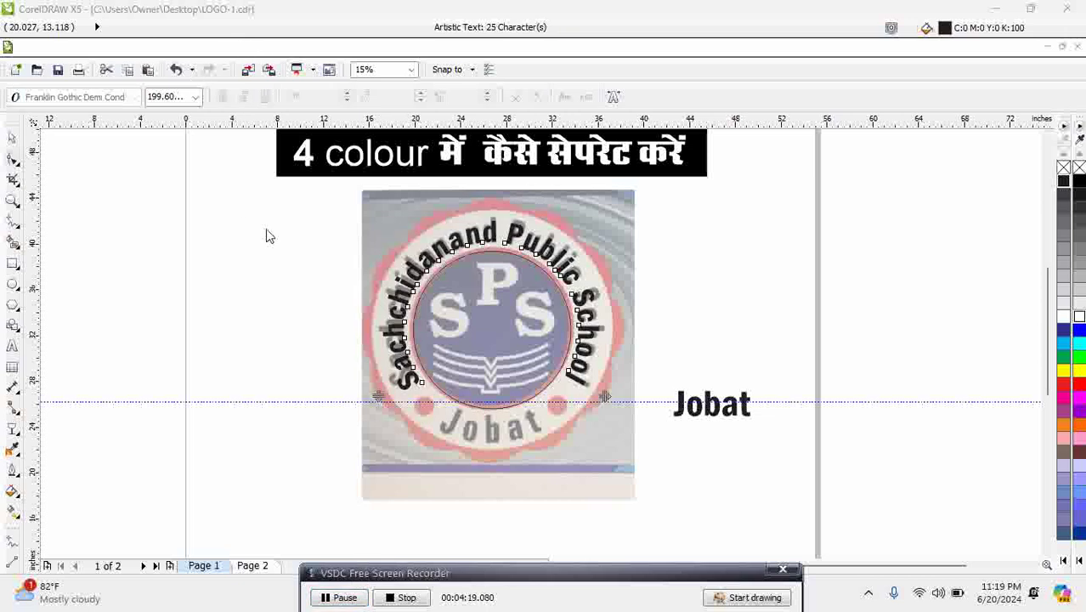
click(12, 138)
click(417, 276)
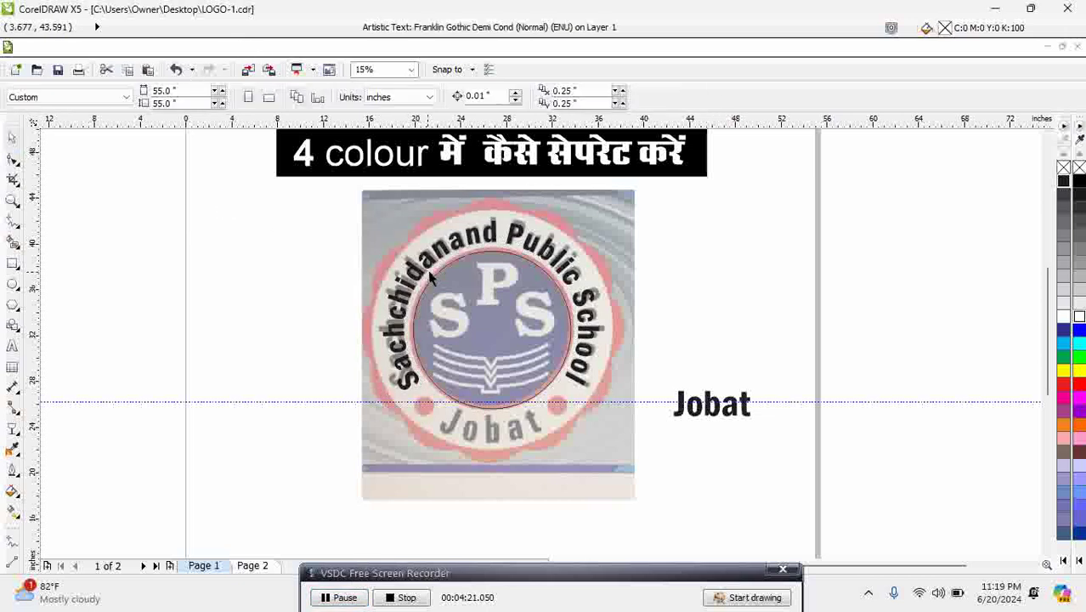
click(429, 269)
click(146, 46)
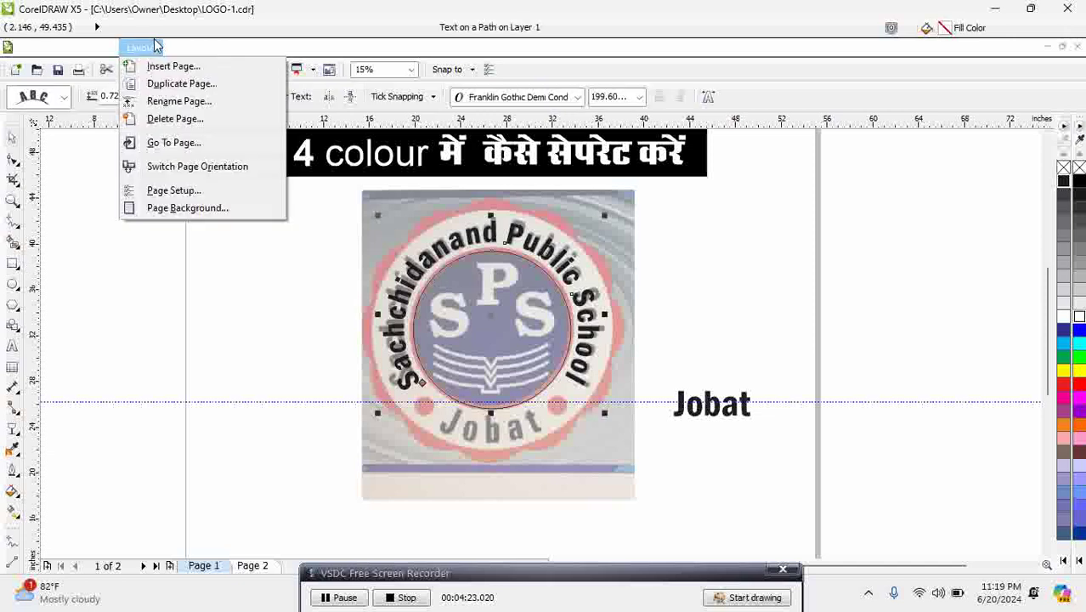
mouse_move(176, 46)
click(230, 226)
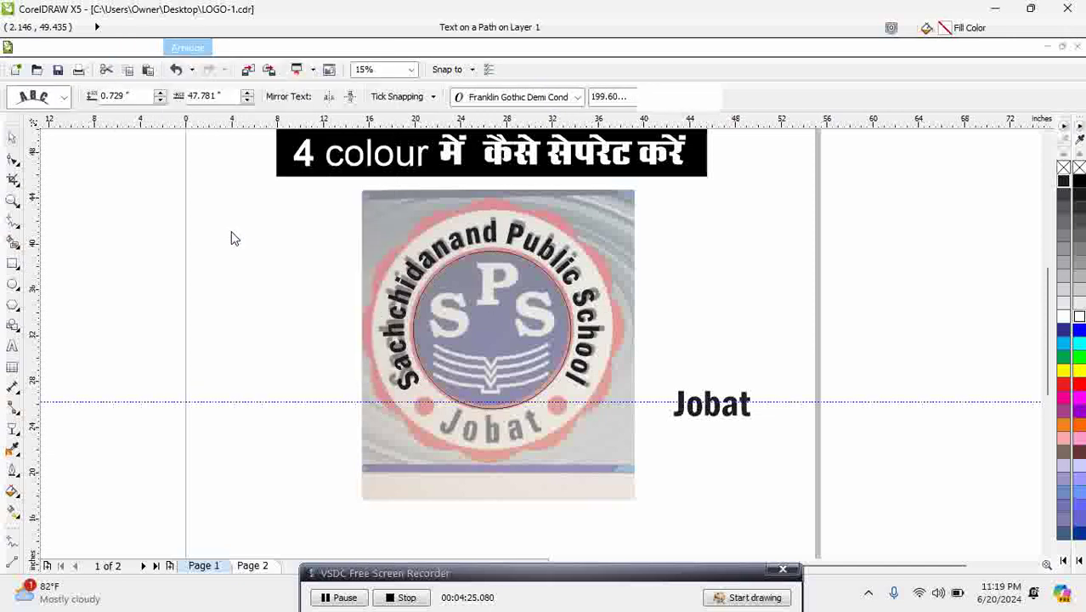
click(294, 297)
Step: Fit the separate "Jobat" text to the circle around the blue disc
click(690, 420)
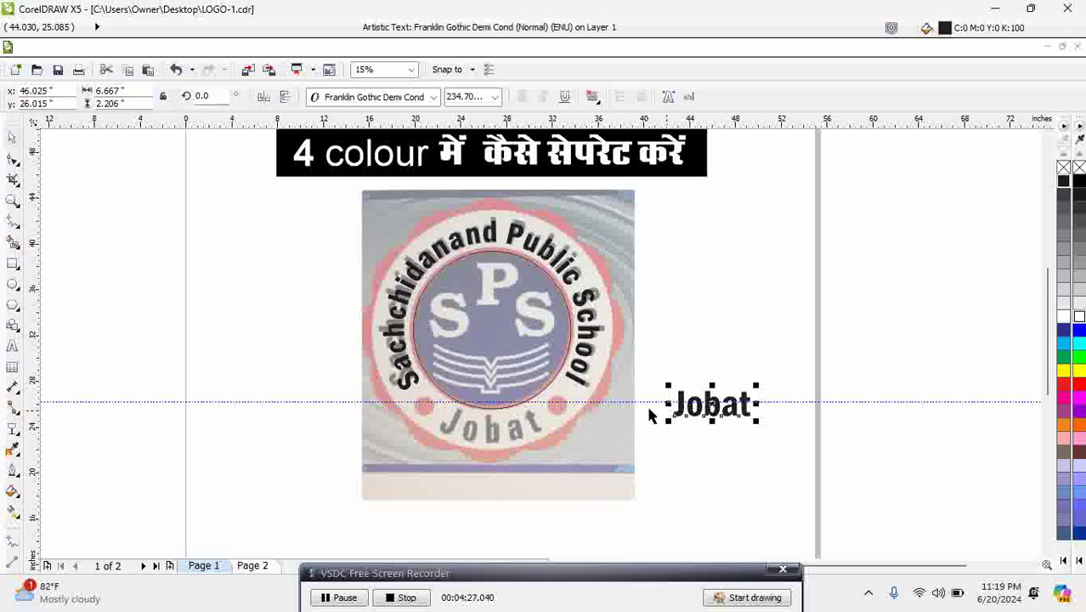
shift+click(504, 414)
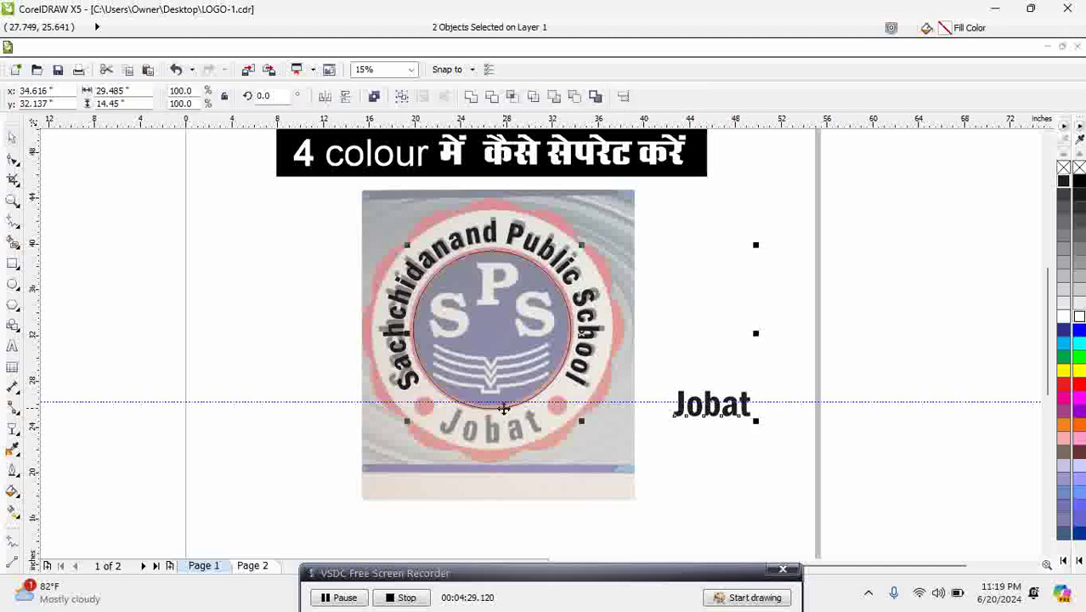
click(280, 46)
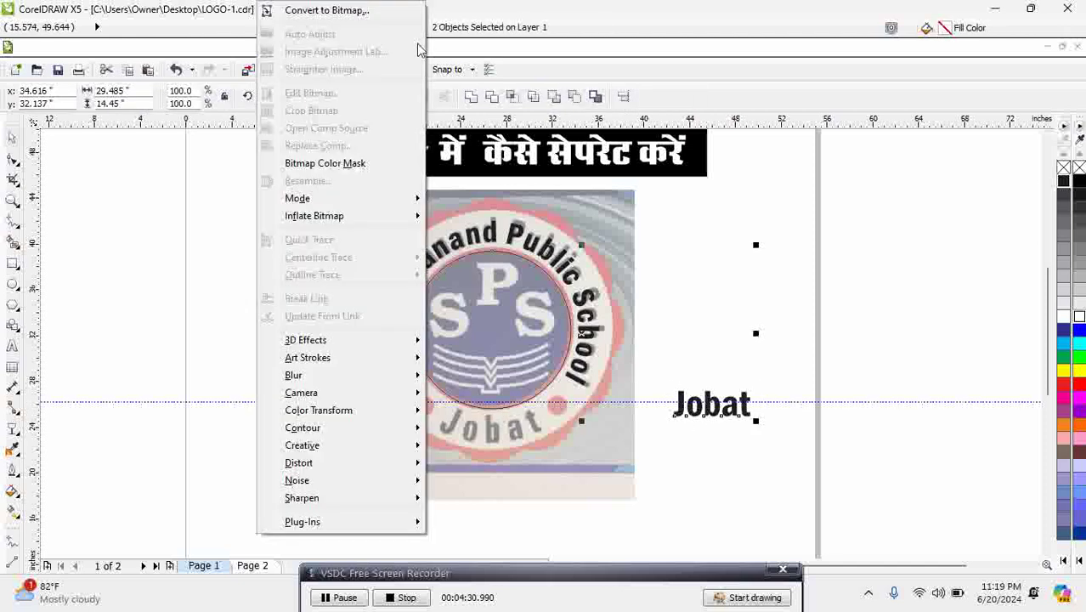
click(449, 55)
click(323, 46)
click(343, 236)
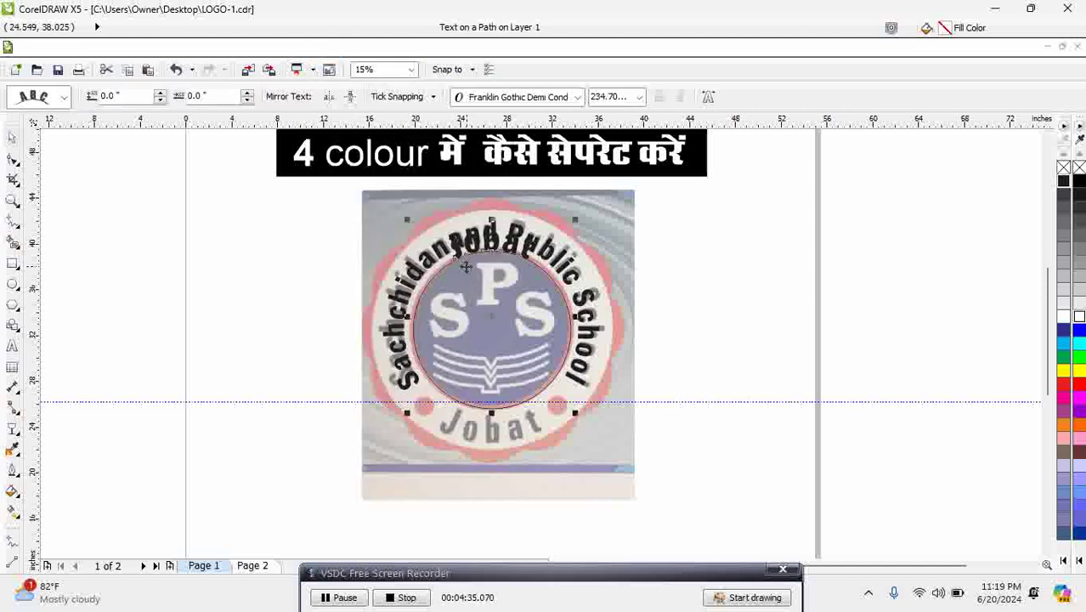
Step: Mirror "Jobat" horizontally and vertically at the circle's lower edge and place it outside the circle, about 2.173" from the path
click(527, 378)
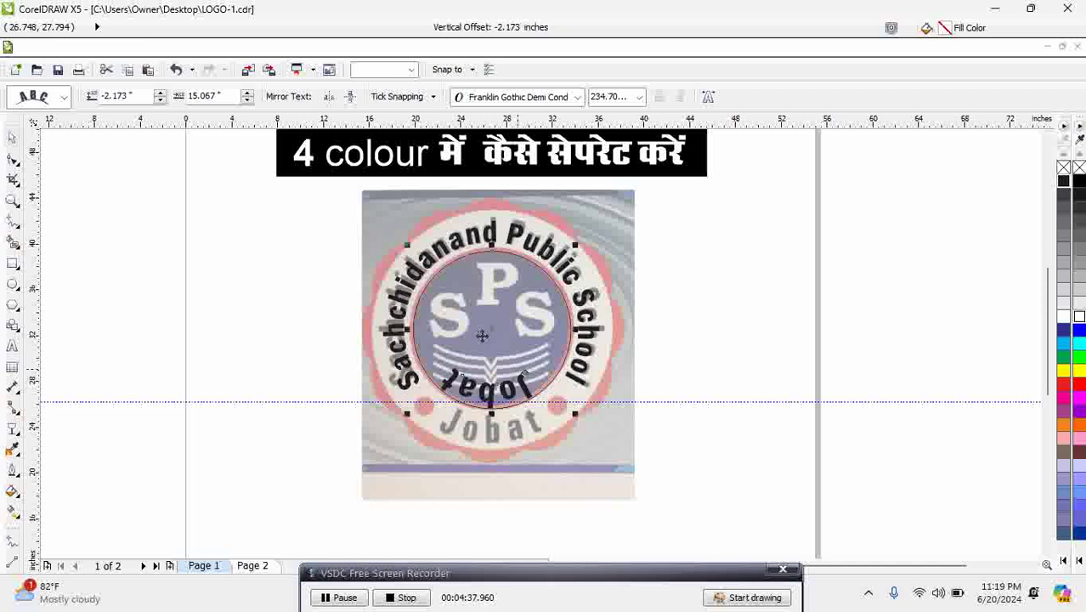
click(350, 96)
click(330, 97)
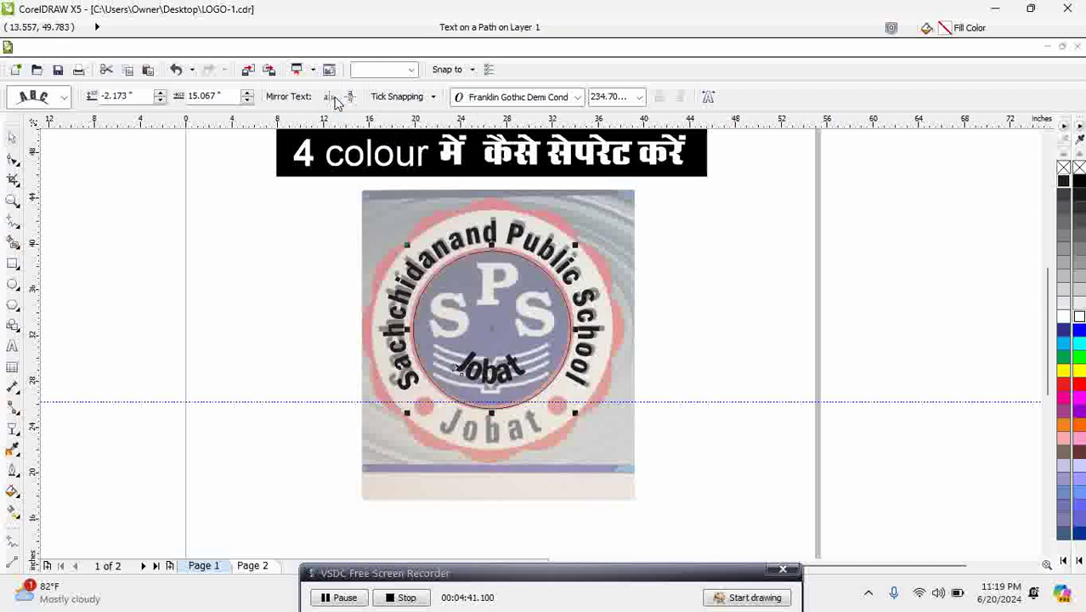
drag(456, 368, 446, 431)
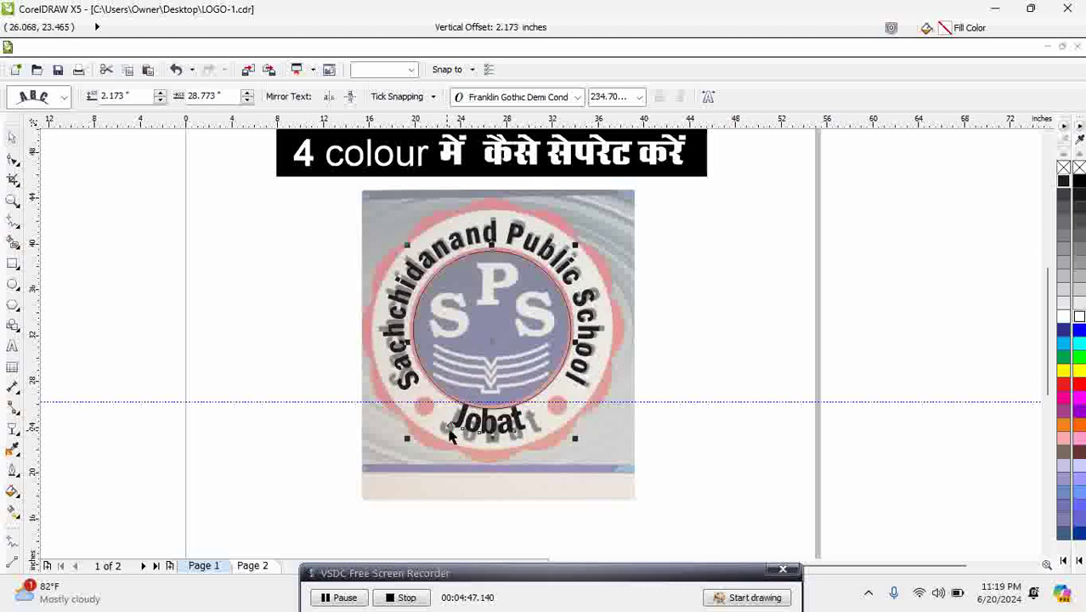
Step: Widen the letter spacing of the curved "Jobat" text to match the word in the logo
click(9, 160)
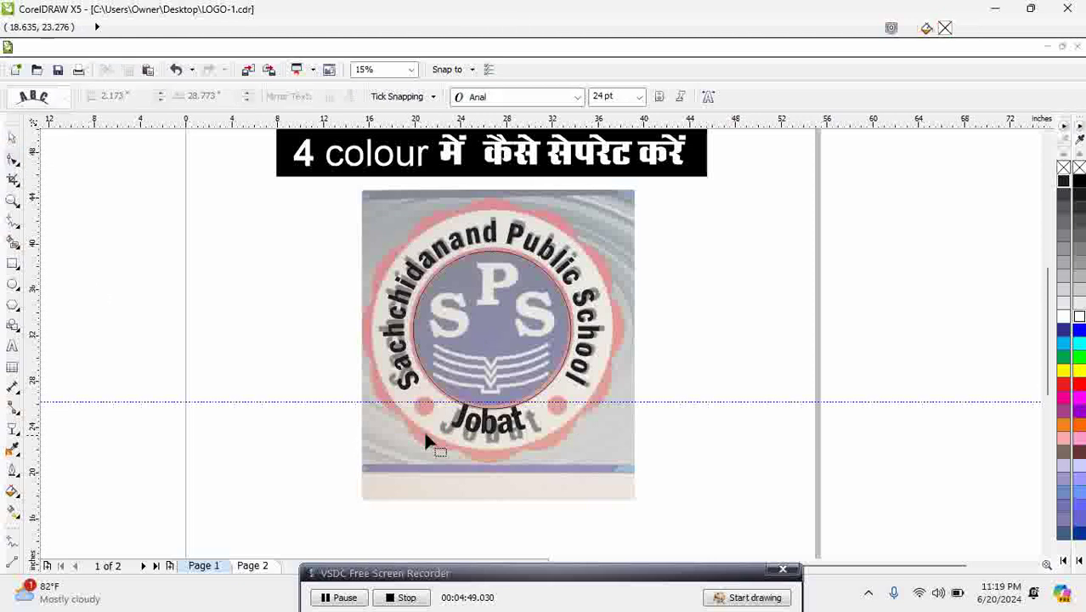
click(475, 433)
drag(529, 439, 551, 437)
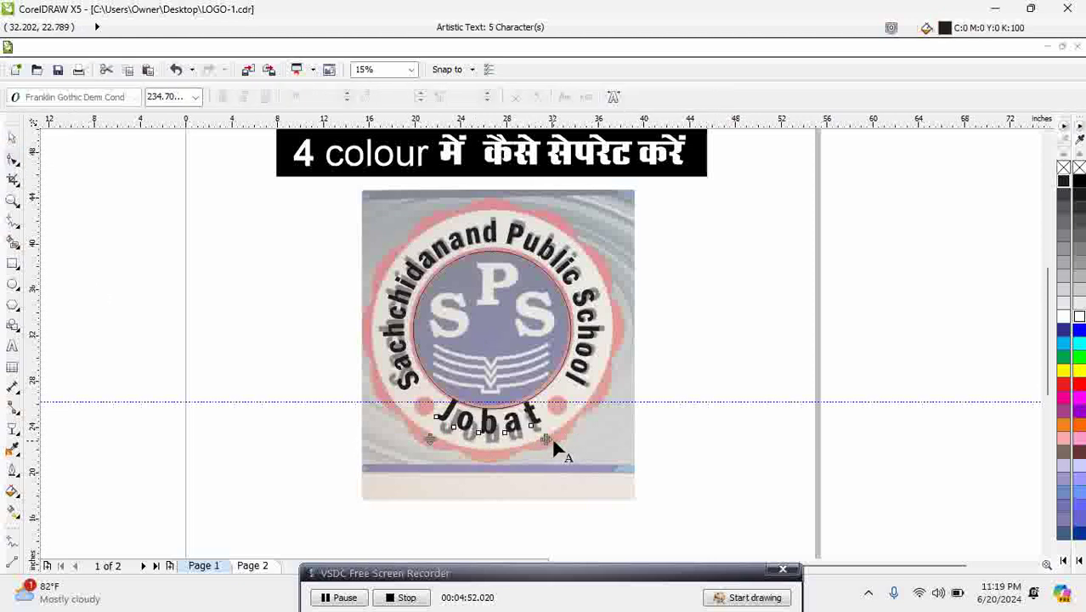
click(12, 138)
click(12, 162)
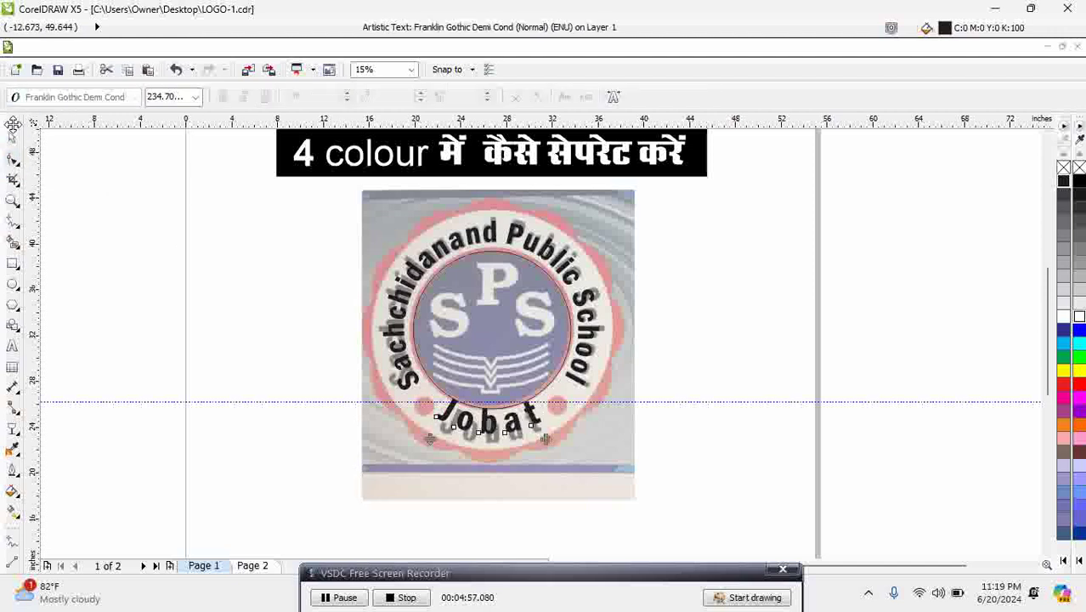
Step: Shift the curved "Jobat" text over the logo's word, about 3.125" from the circle path with a 31.452" offset along it
click(11, 139)
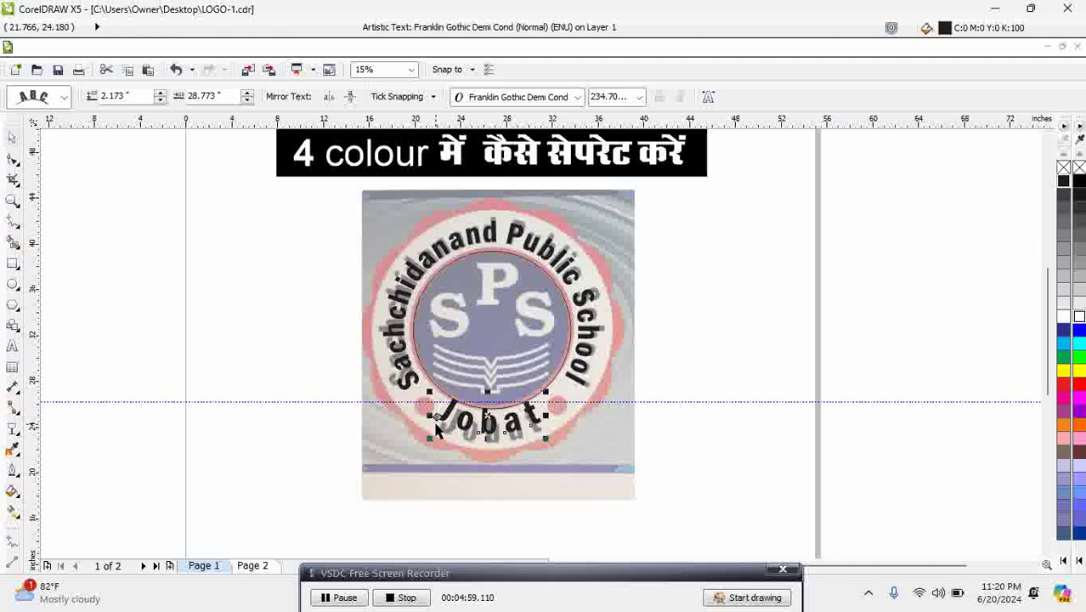
mouse_move(435, 417)
mouse_down()
mouse_move(440, 435)
mouse_move(448, 422)
mouse_move(442, 433)
mouse_up()
click(445, 430)
click(450, 423)
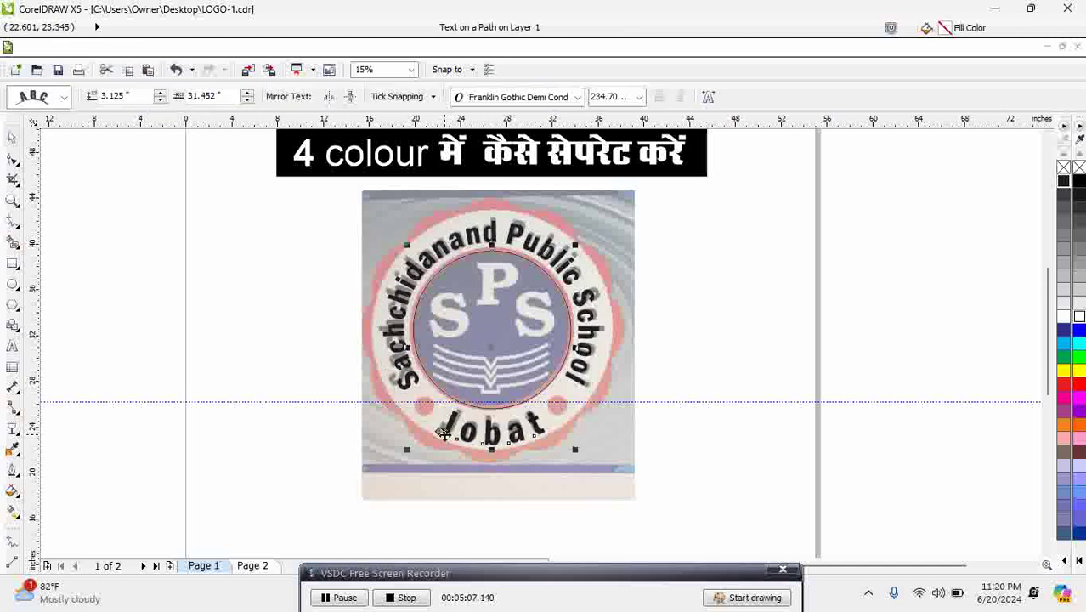
Step: Break the "Jobat" text apart from its circle path
click(188, 47)
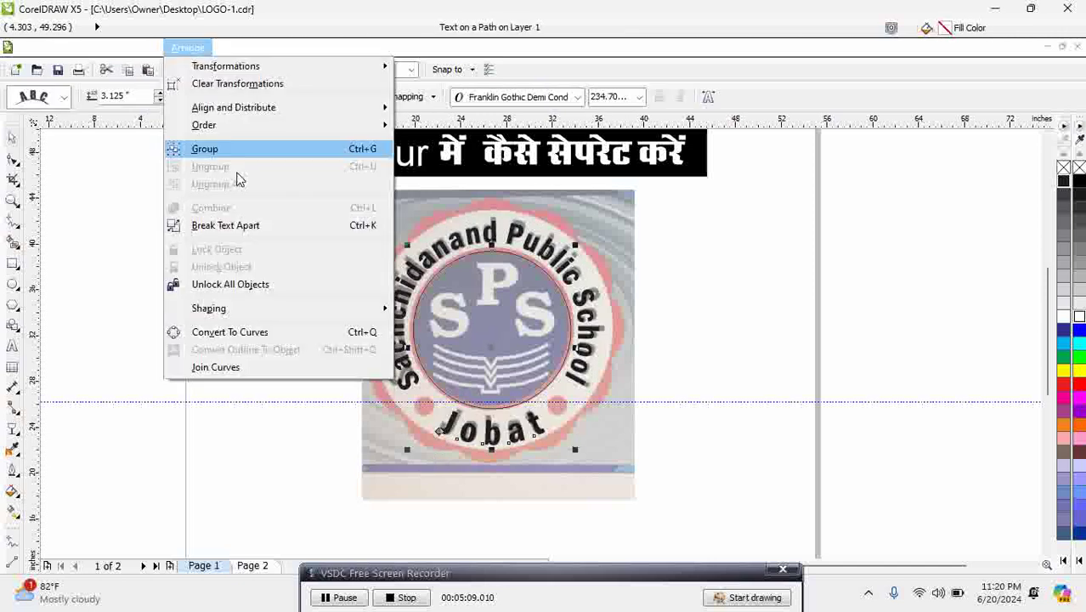
click(228, 225)
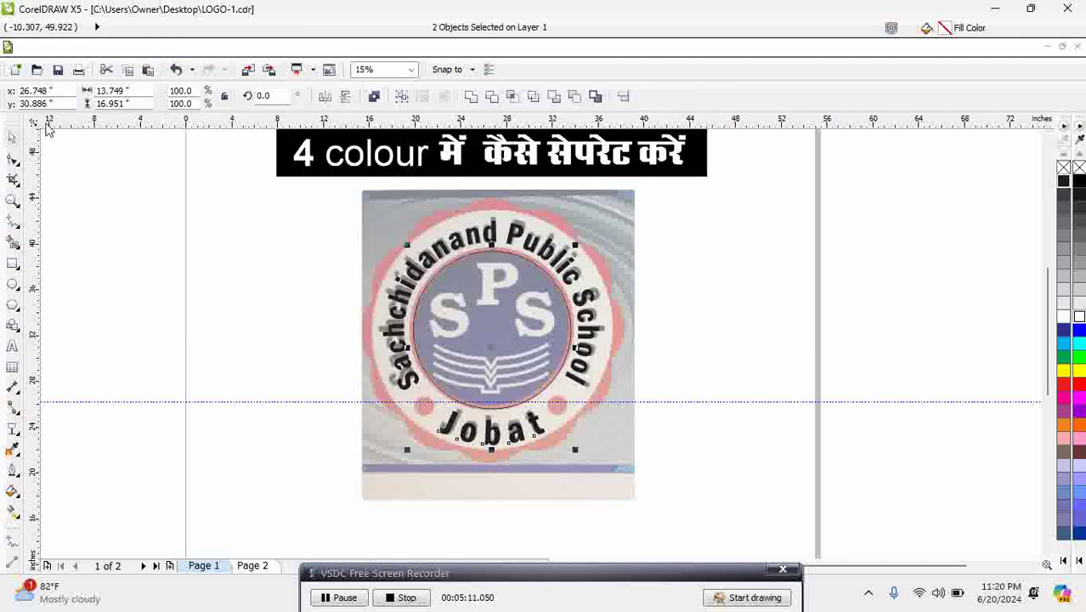
click(95, 174)
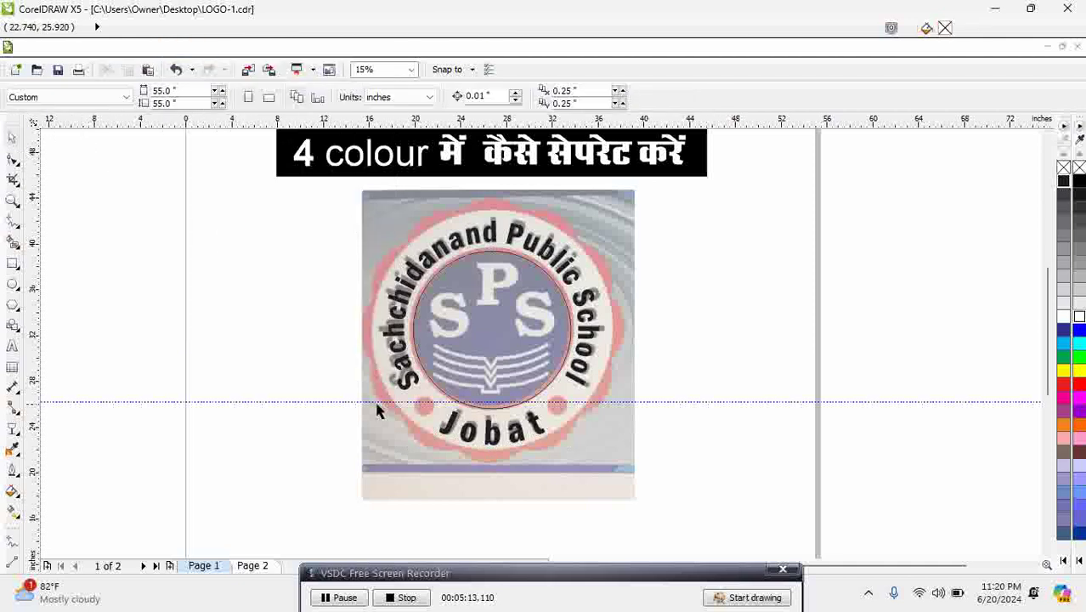
Step: Draw an ellipse about 6.54" wide and 5.5" high over the uppermost red scallop of the logo border
click(493, 286)
click(13, 284)
drag(457, 197, 533, 271)
click(13, 138)
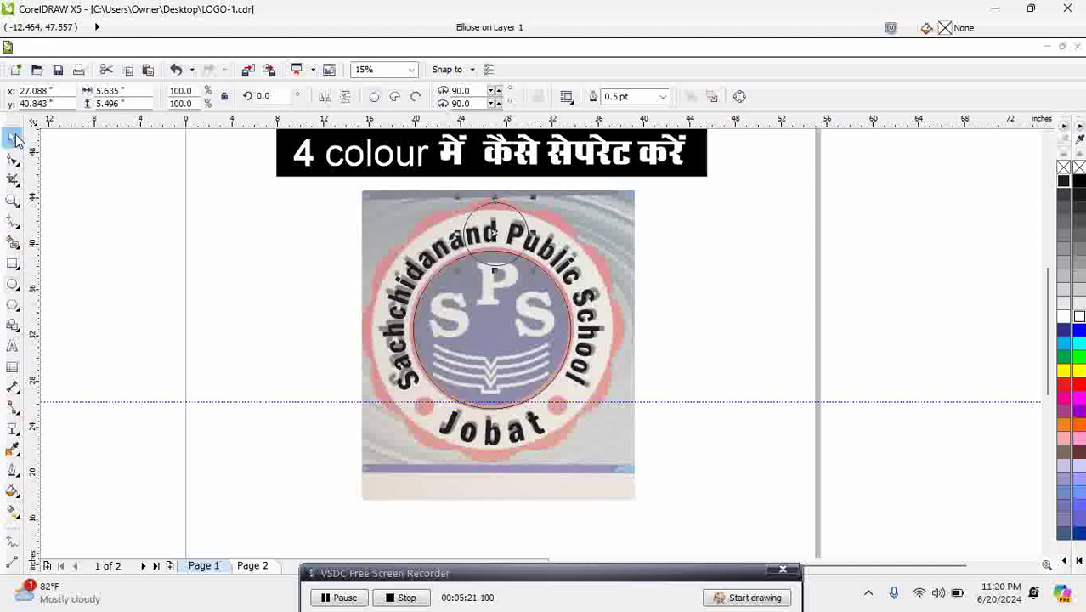
Step: Copy the ellipse onto the lowest scallop, align the two on a common vertical axis and group them
drag(514, 218, 499, 411)
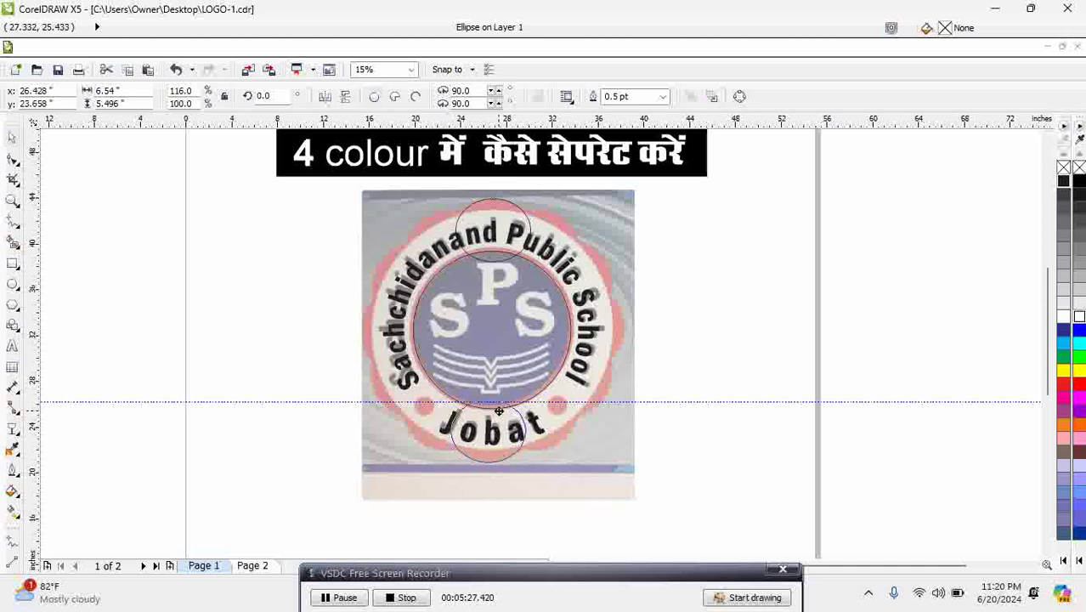
shift+click(511, 216)
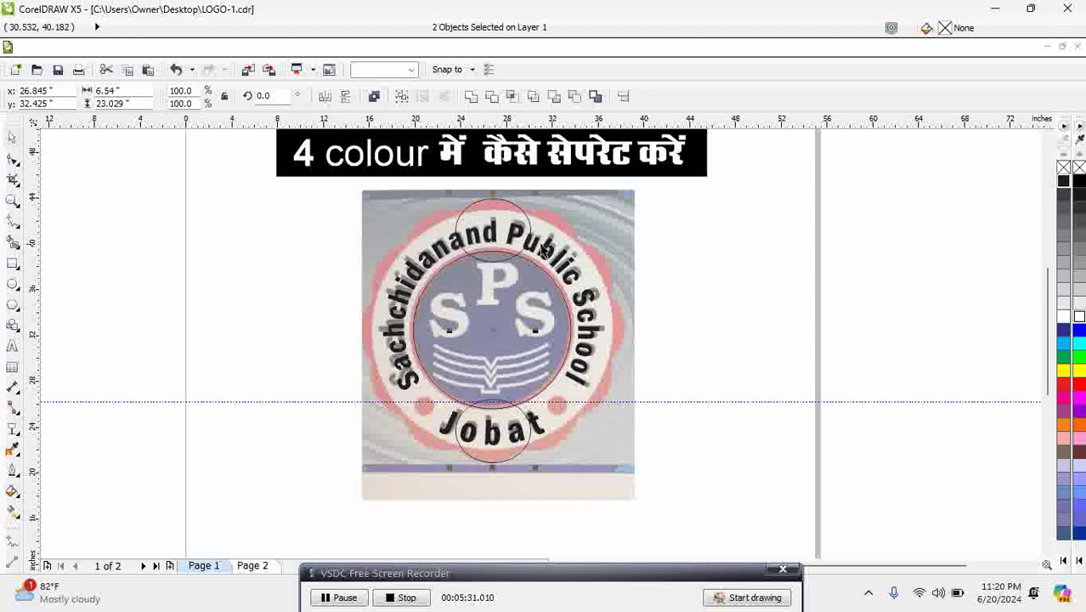
key(ctrl+g)
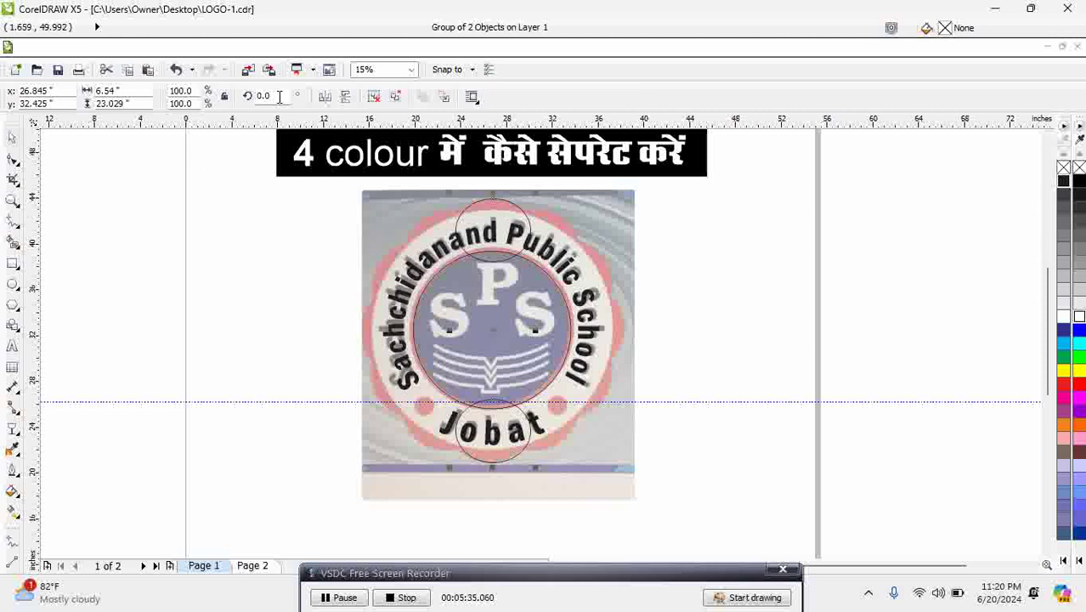
Step: Rotate copies of the ellipse pair about its center in 30° increments, five times, to cover all scallops around the logo
click(190, 46)
mouse_move(390, 68)
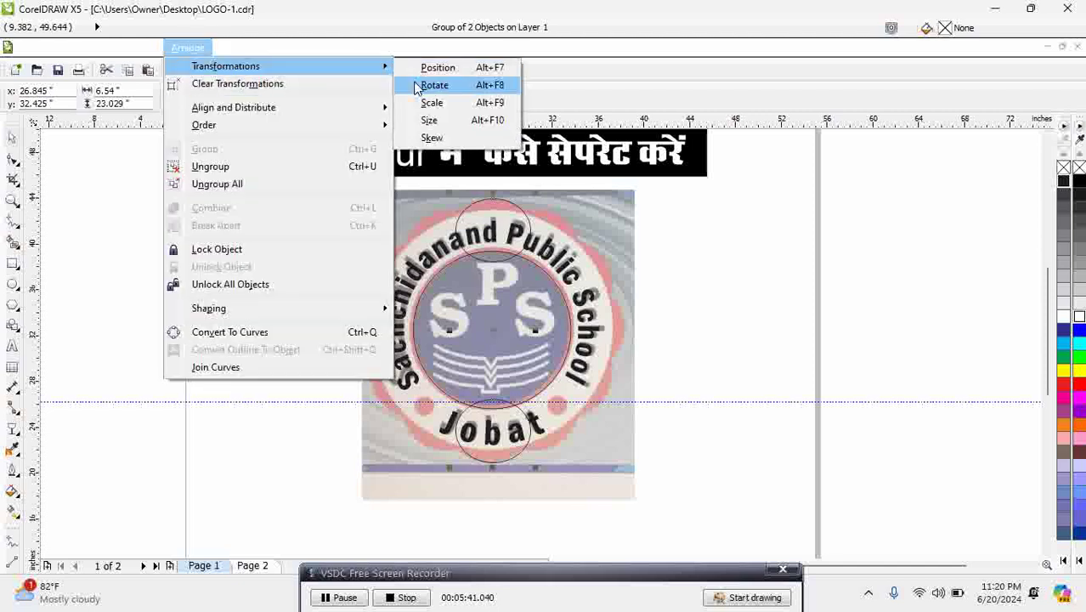
click(434, 85)
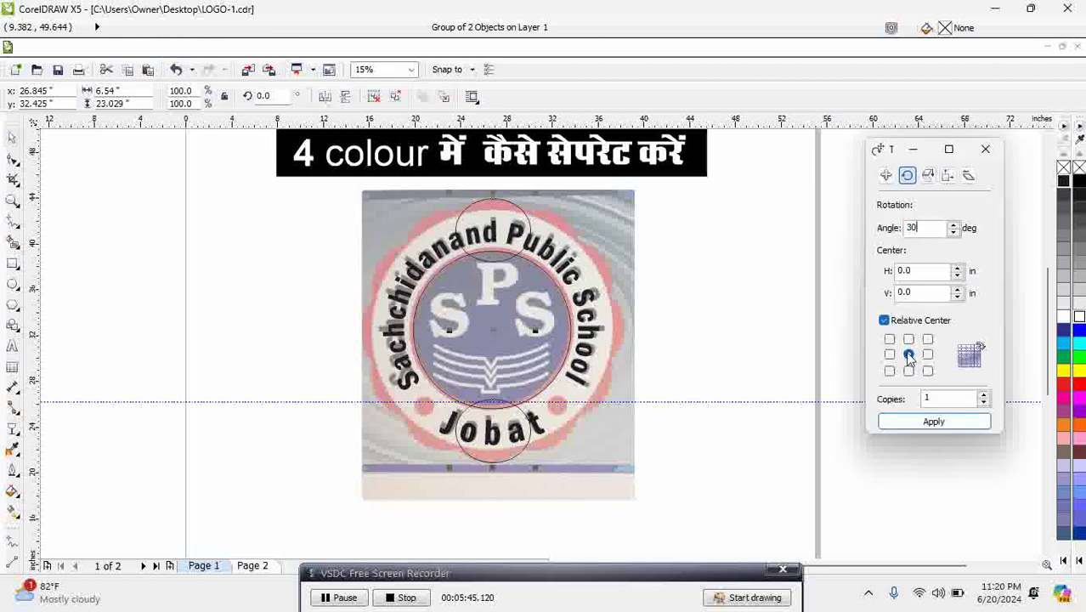
click(911, 422)
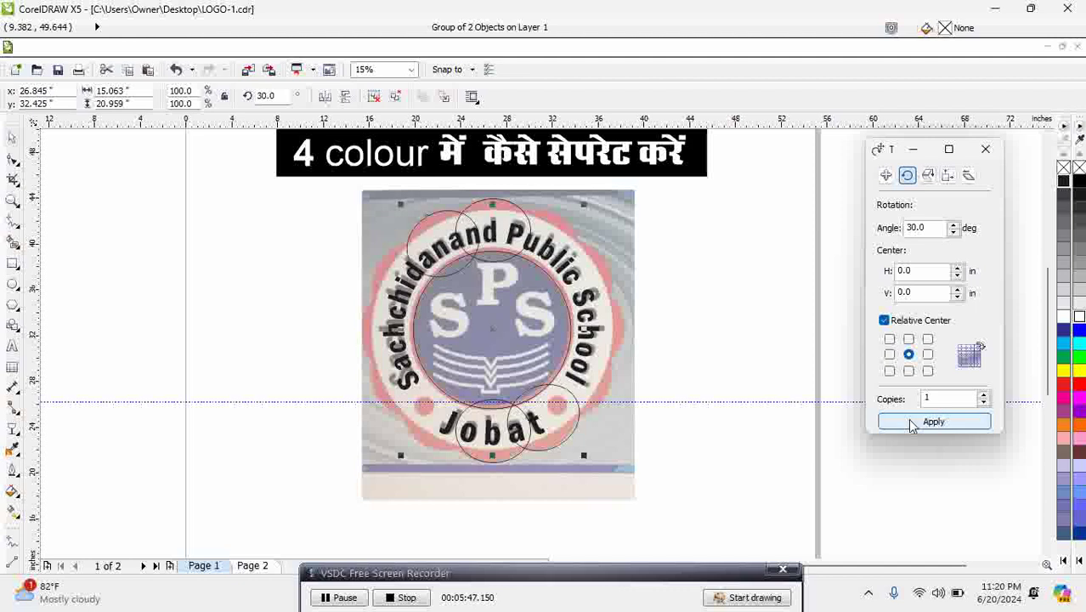
click(910, 422)
click(912, 421)
click(913, 422)
click(914, 422)
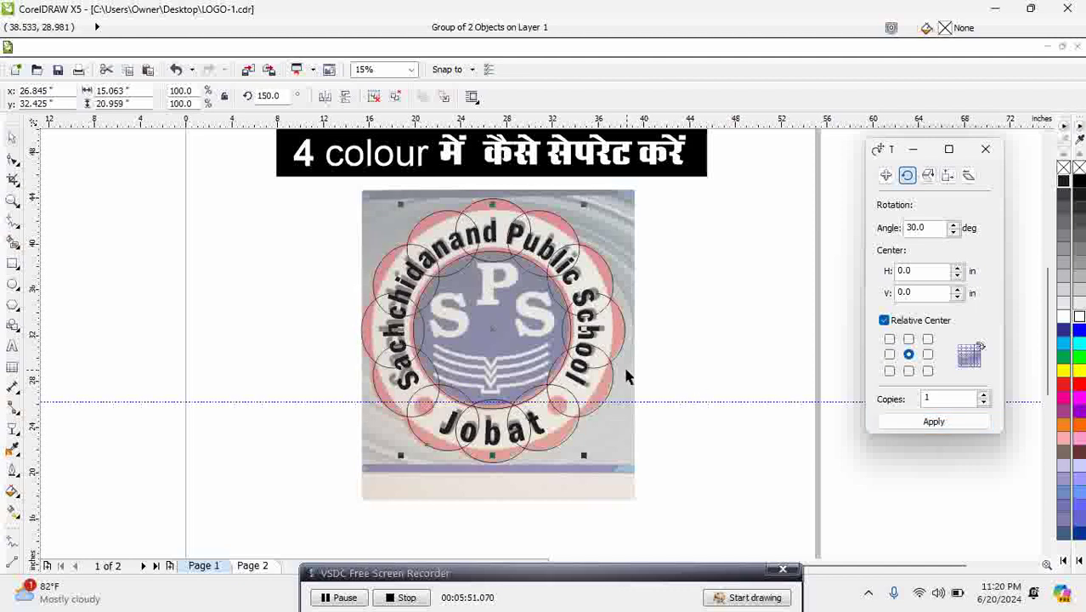
Step: Select all six rotated ellipse pairs and weld them into one scalloped shape
click(315, 218)
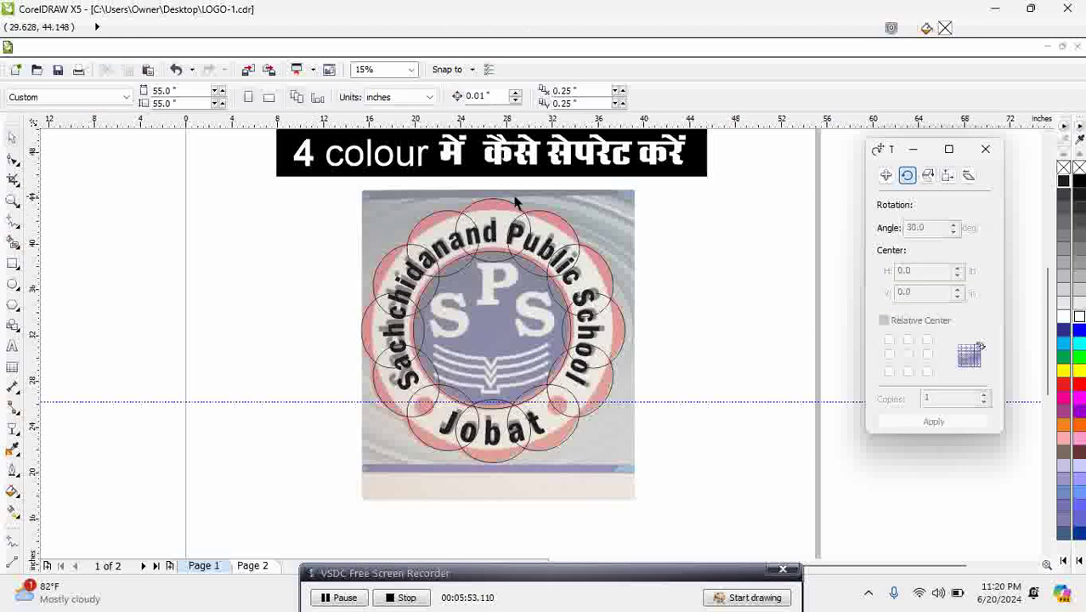
click(493, 210)
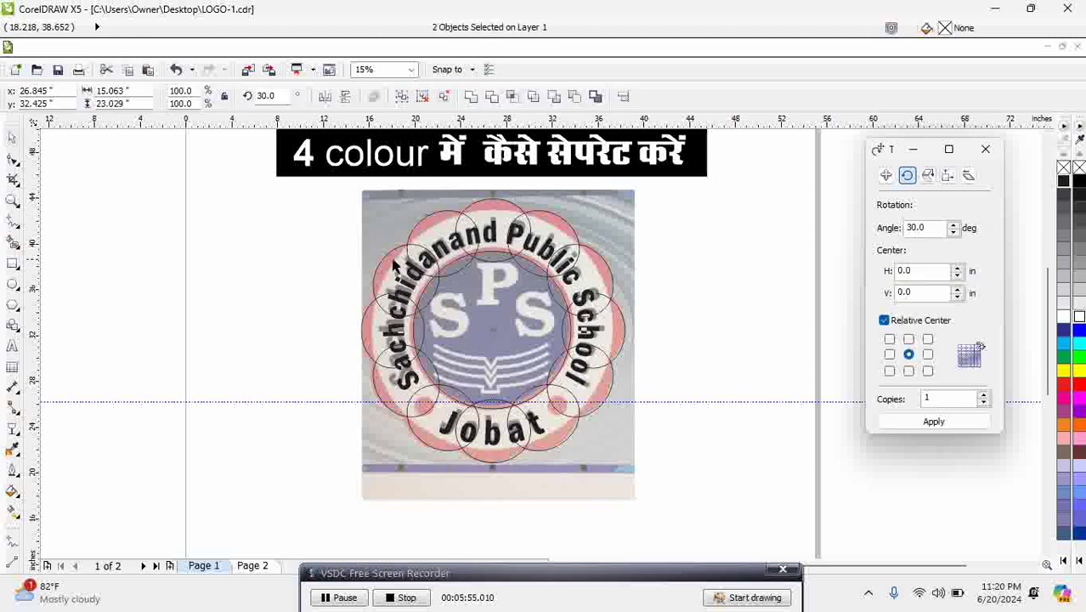
shift+click(382, 318)
shift+click(433, 448)
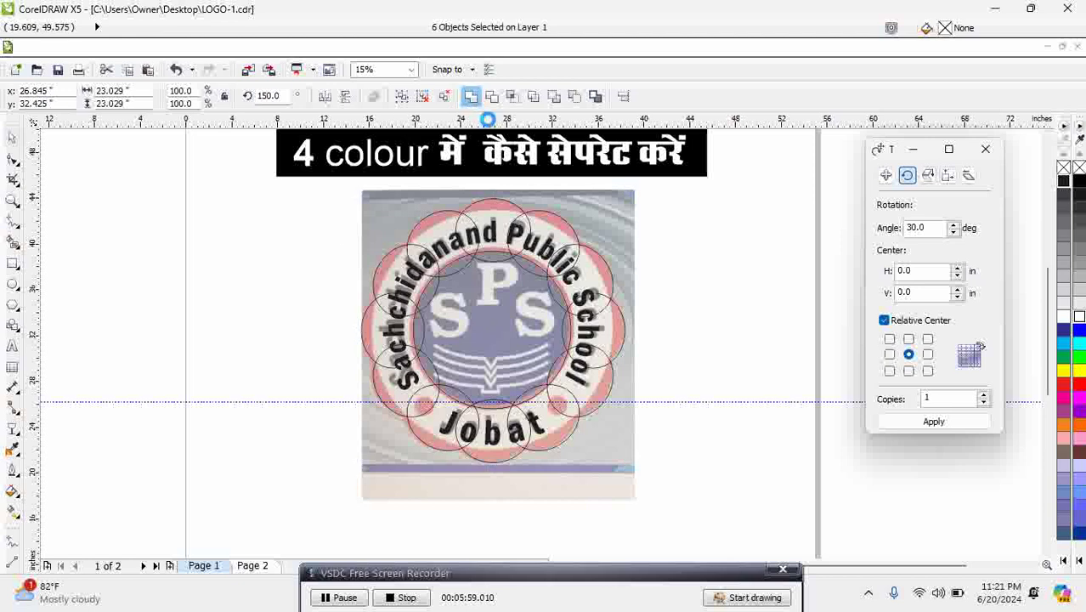
click(472, 96)
click(649, 318)
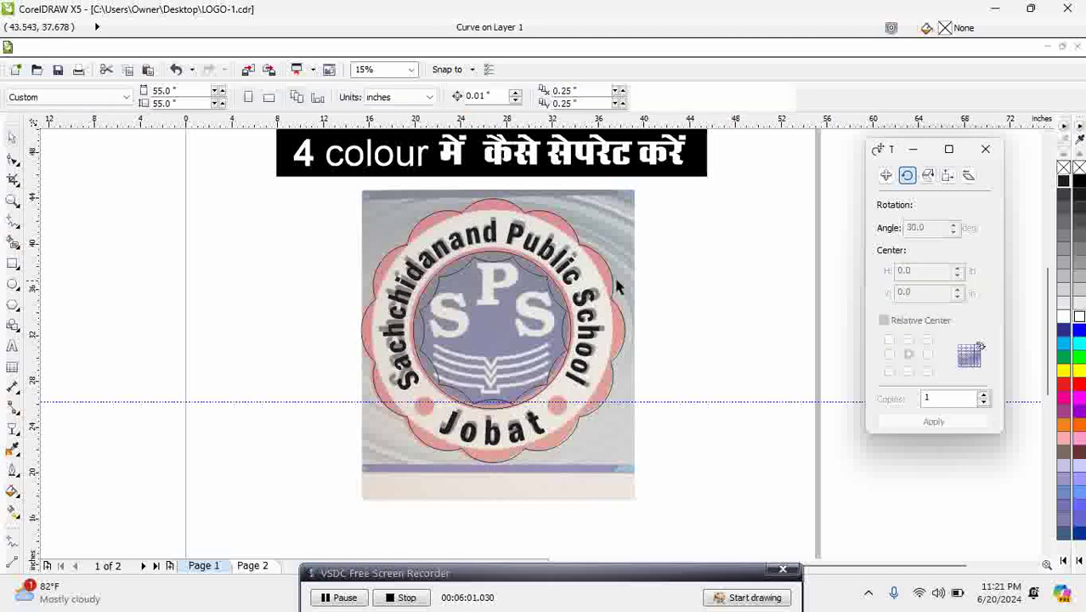
Step: Break the welded shape apart and delete its inner scalloped curve
click(584, 246)
shift+click(583, 246)
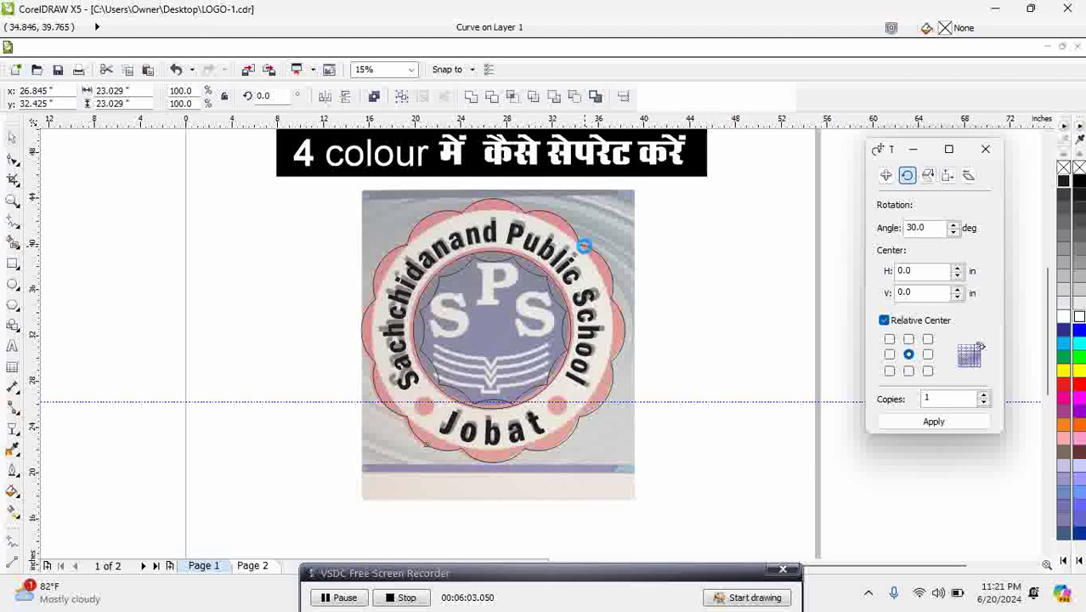
click(665, 289)
click(536, 275)
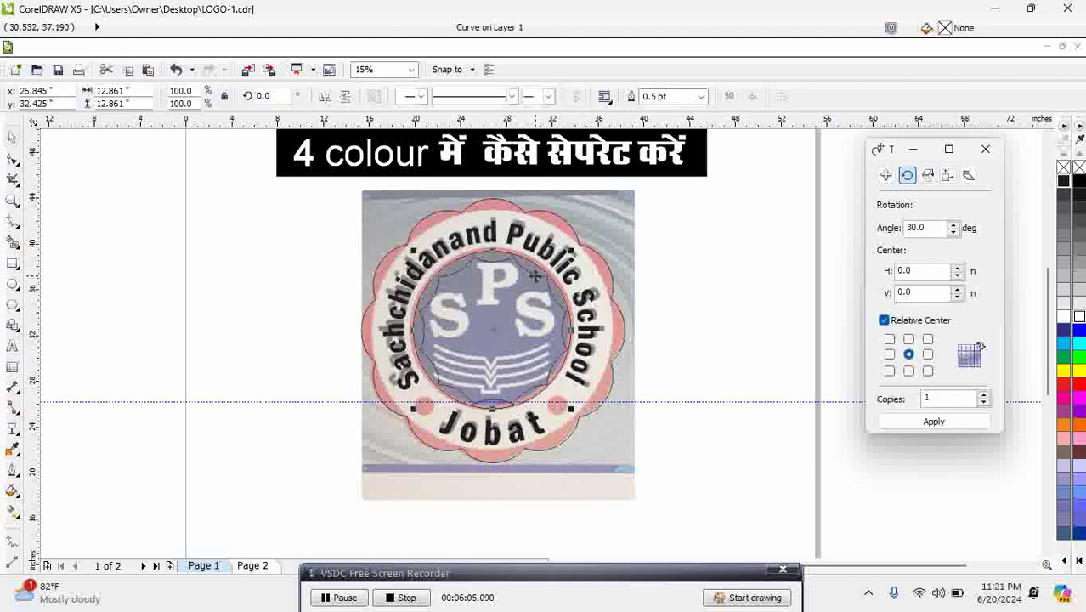
click(696, 274)
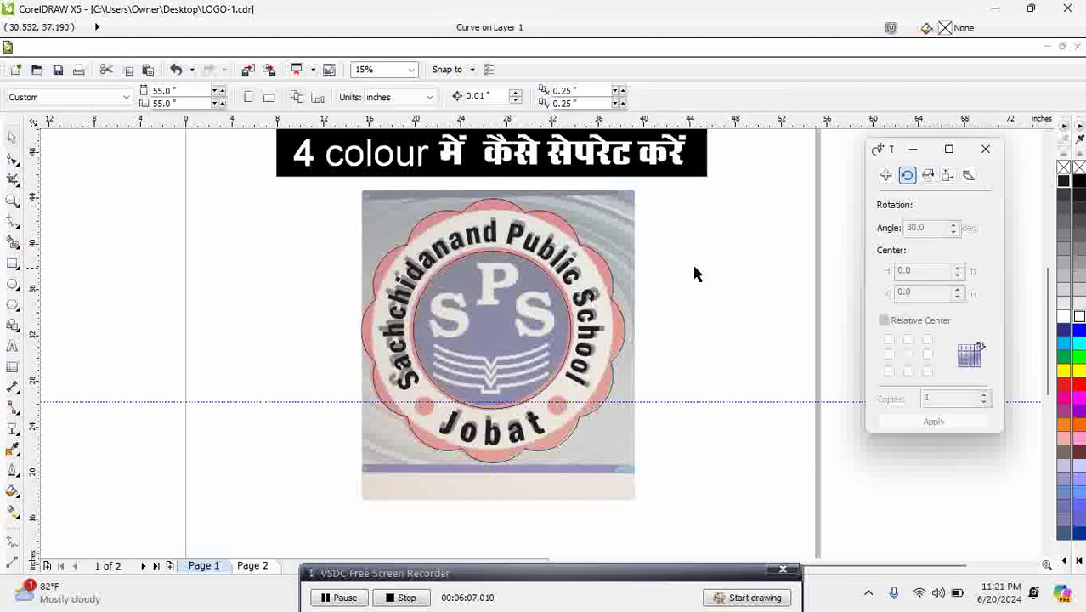
Step: Make an enlarged copy of the circle around the blue disc, about 20.54" in diameter, along the white band's outer edge
click(459, 262)
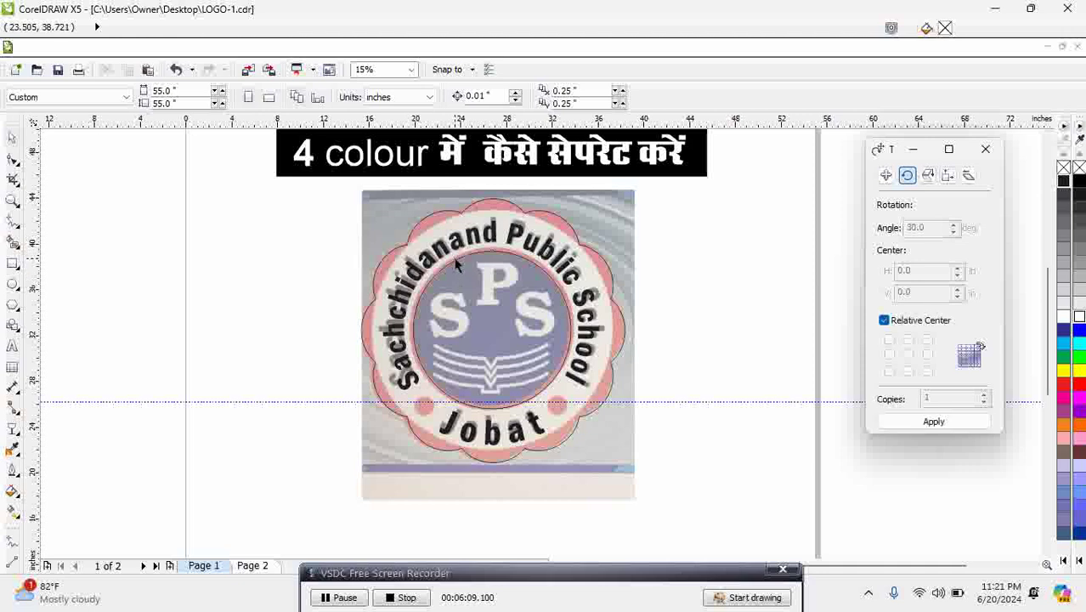
drag(576, 245, 620, 207)
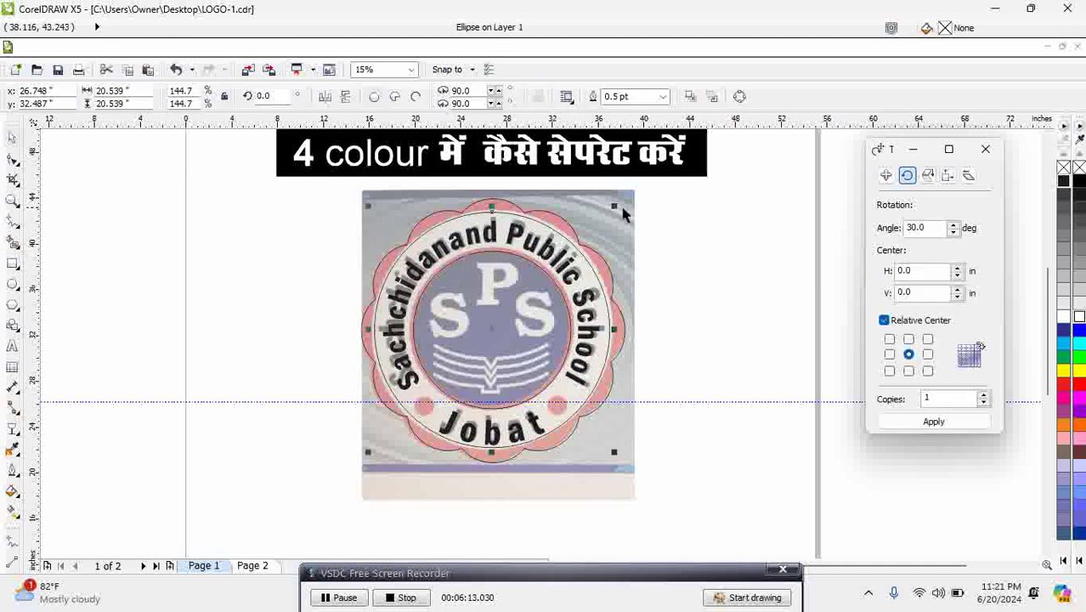
click(731, 249)
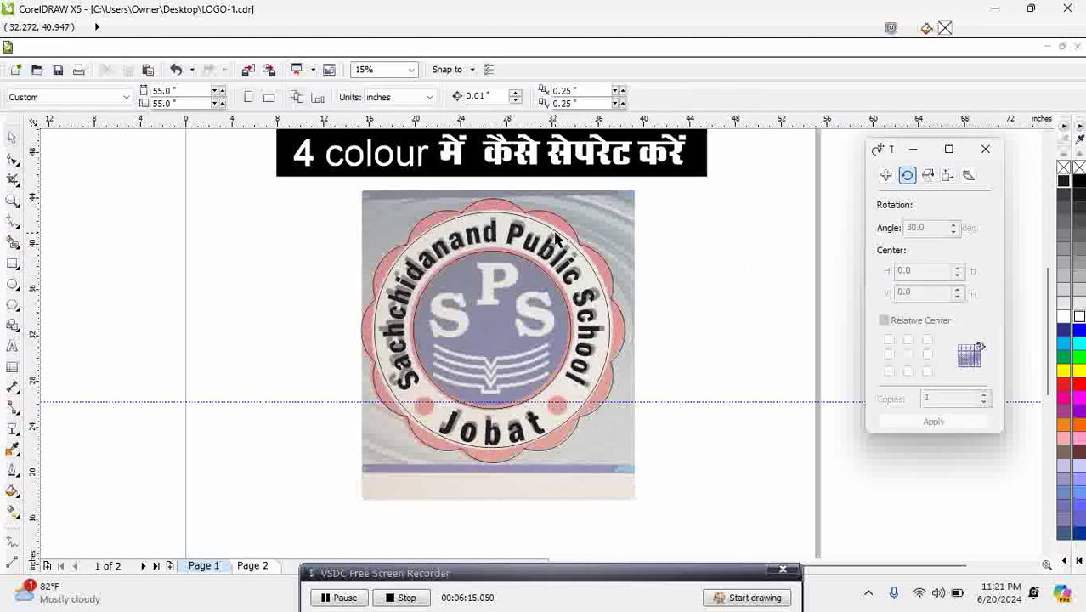
Step: Center the large circle on the scalloped outline and enlarge it to about 21.08" in diameter
click(557, 230)
shift+click(555, 220)
key(c)
key(e)
click(689, 232)
click(600, 237)
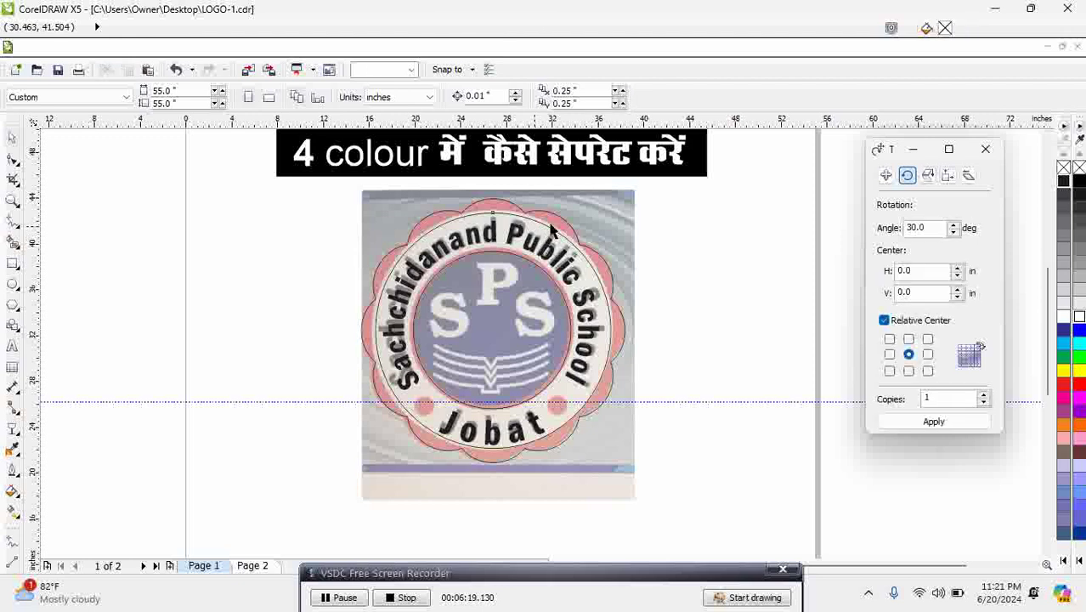
drag(617, 210, 620, 205)
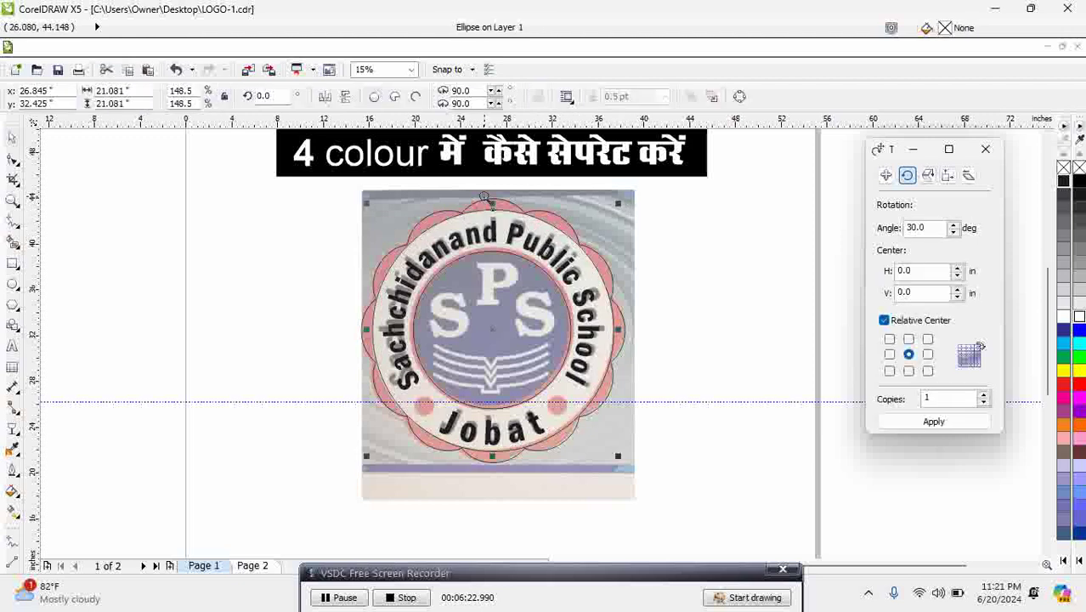
Step: Trim the large circle's area out of the scalloped outline and fill the scalloped ring with red
scroll(654, 276, up, 2)
shift+click(527, 241)
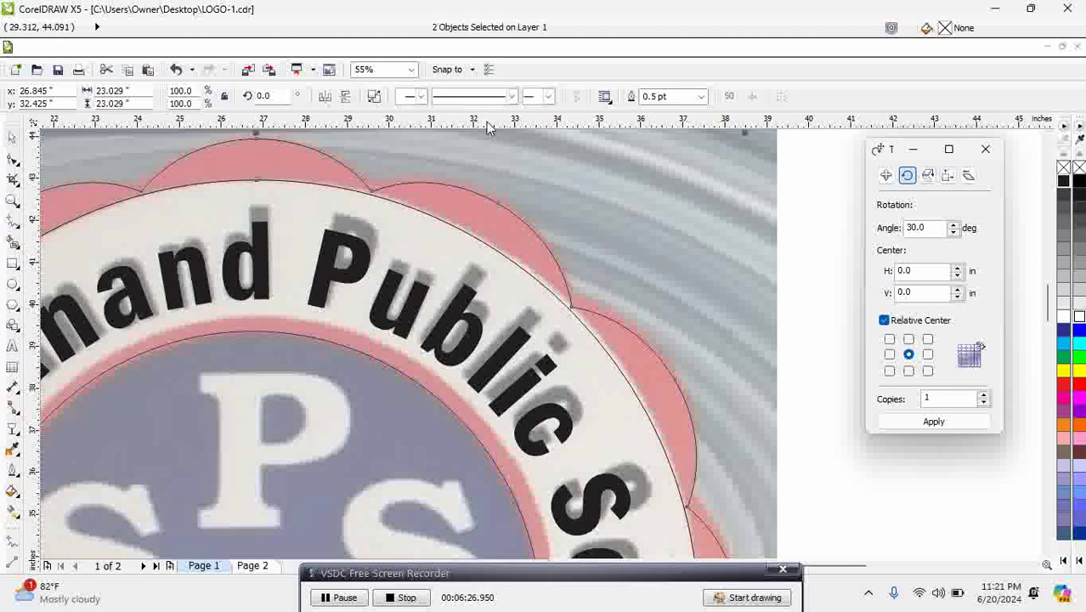
scroll(465, 170, down, 2)
click(660, 222)
click(485, 199)
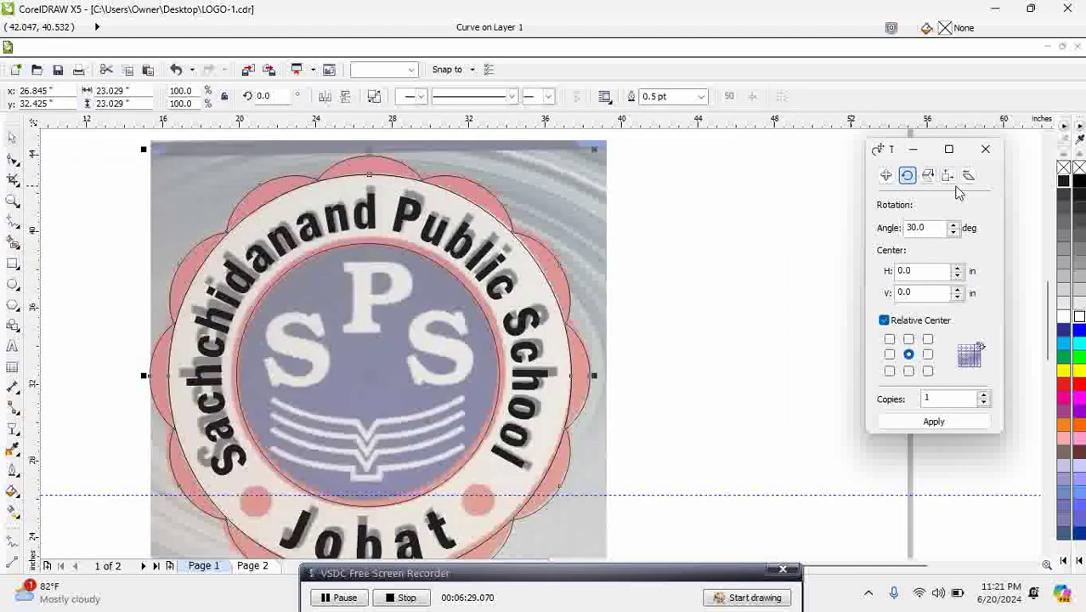
click(1076, 386)
click(633, 255)
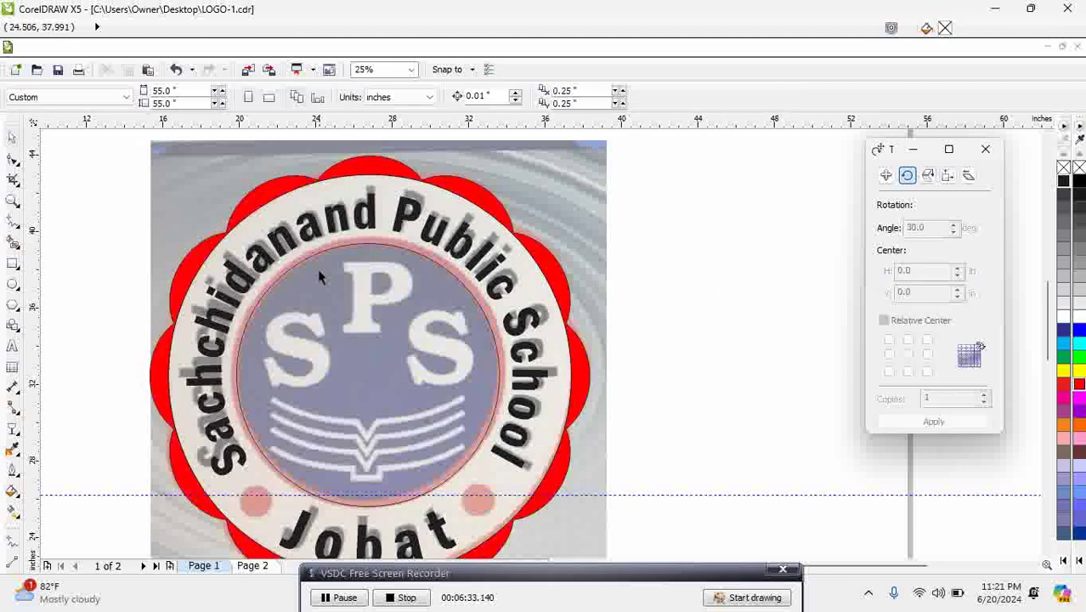
Step: Convert the "Jobat" text at the logo's lower edge to curves
click(253, 237)
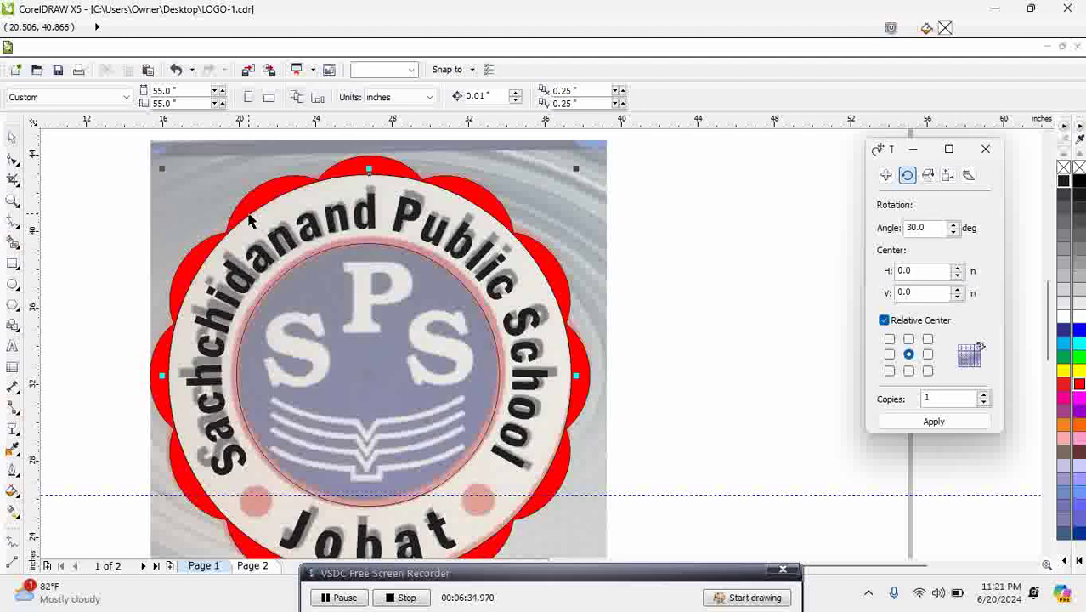
click(288, 253)
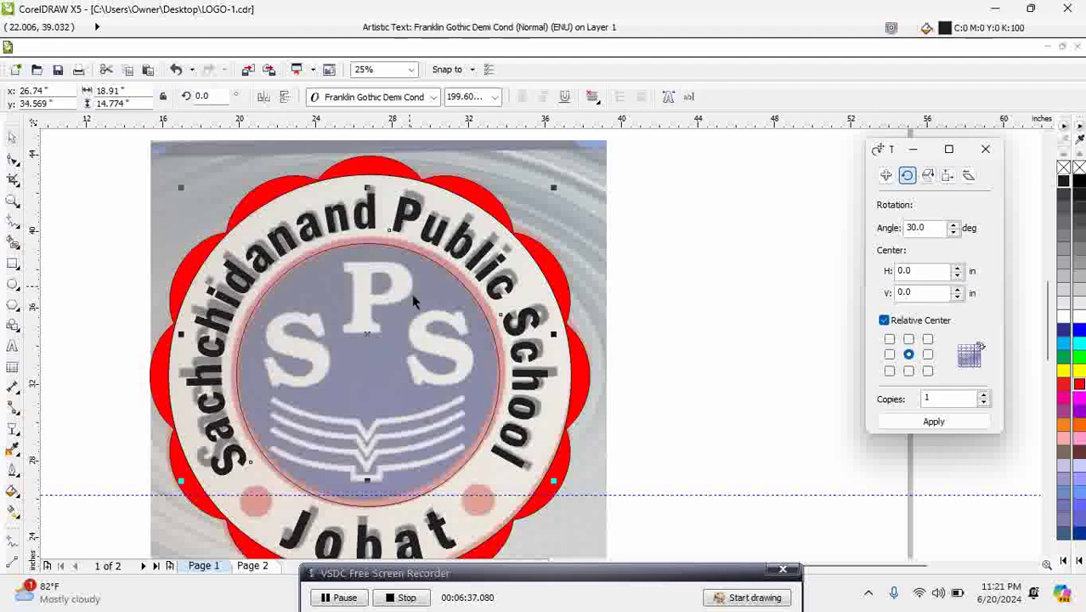
click(374, 531)
key(ctrl+q)
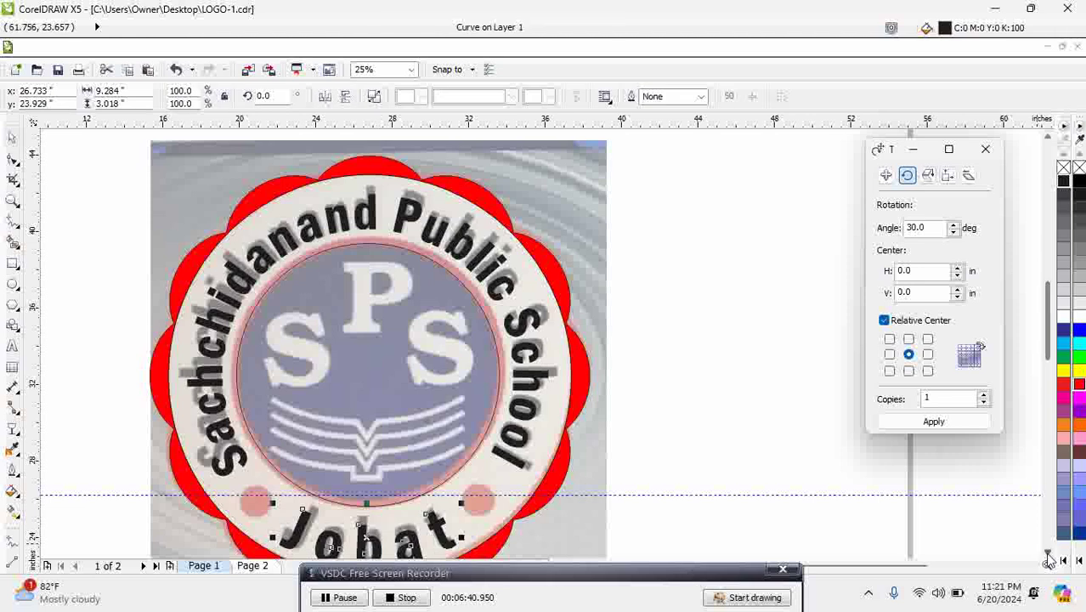
Step: Draw a circle about 1.58" in diameter over one pink dot, copy it level to the other dot and group both
scroll(948, 535, down, 2)
click(13, 283)
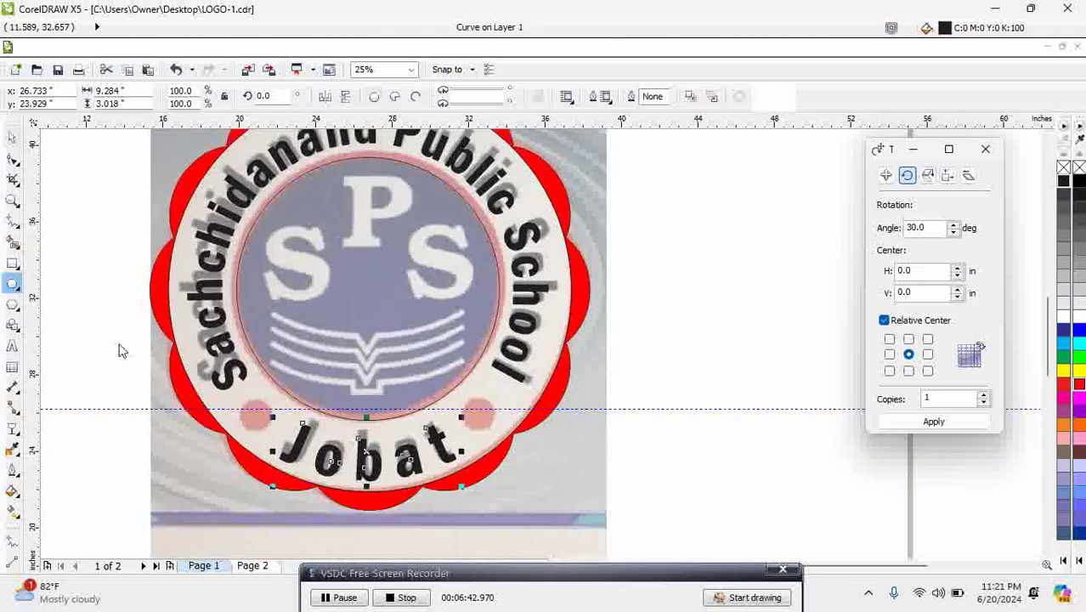
drag(241, 401, 468, 414)
key(e)
key(ctrl+g)
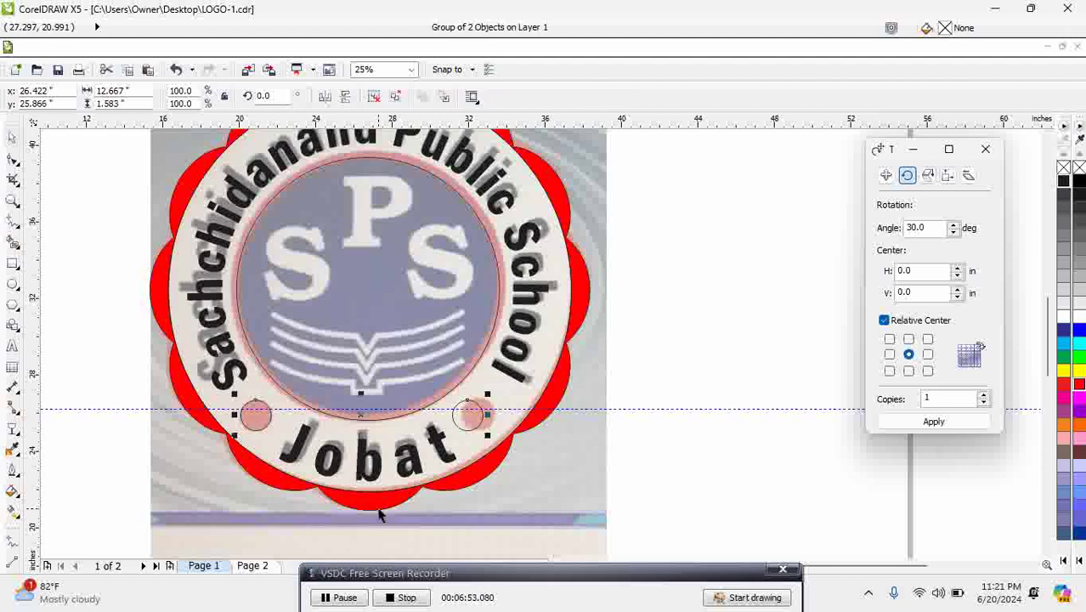
Step: Center the group of two dot circles horizontally on the red scalloped ring and select the group
shift+click(381, 513)
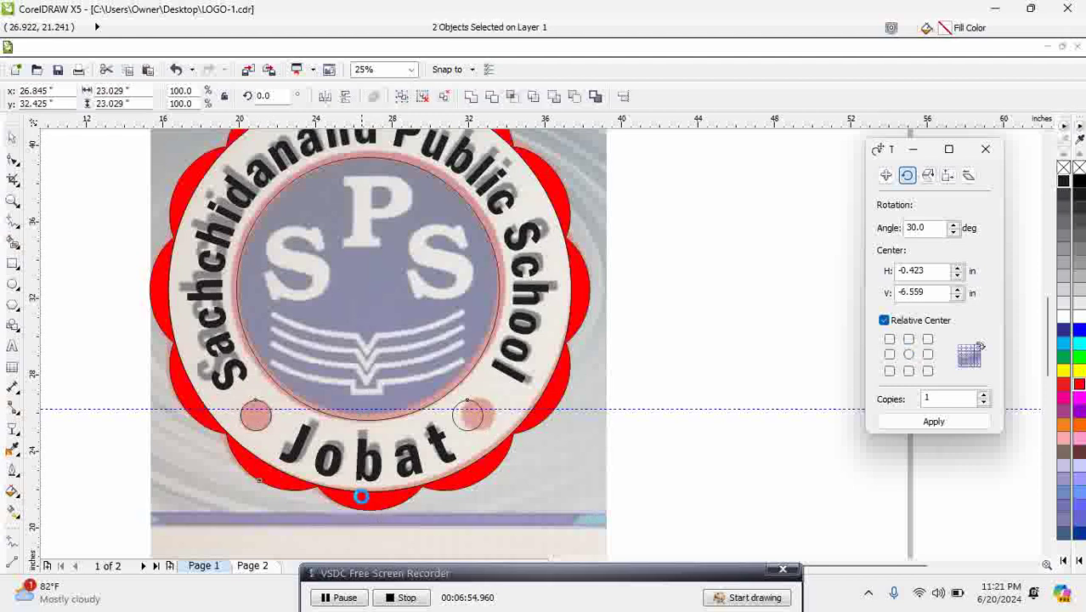
click(692, 413)
click(476, 415)
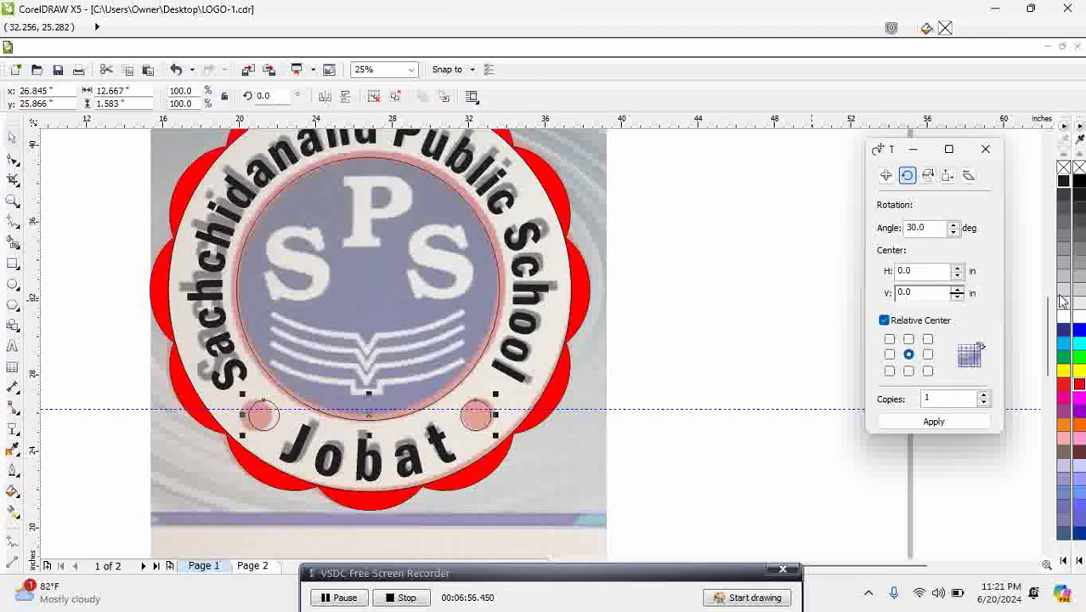
Step: Fill the group of two dot circles with red and deselect it
click(1079, 388)
key(Escape)
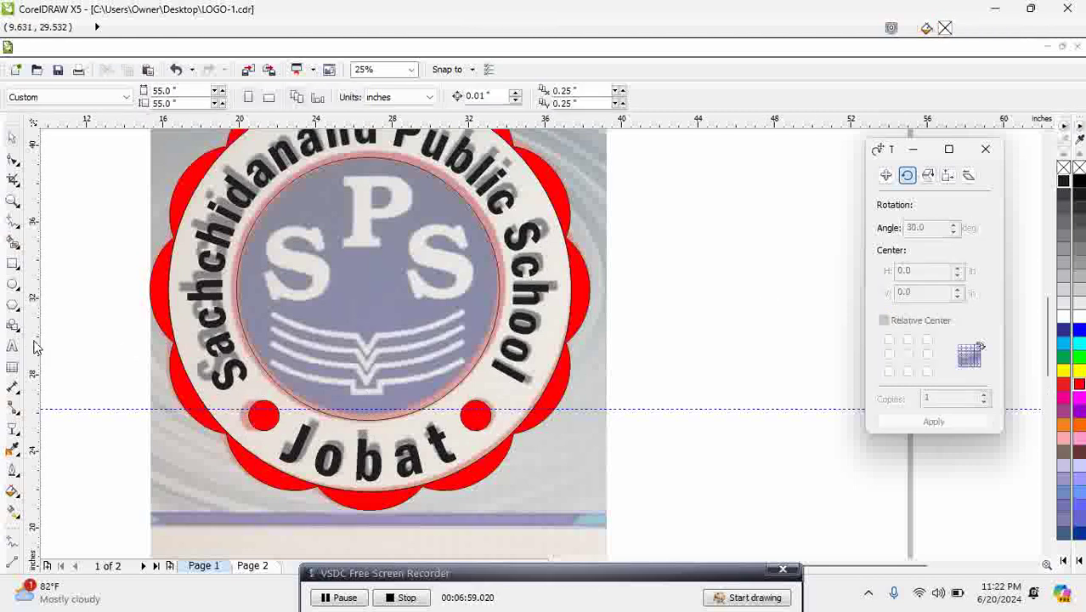
Step: Add the artistic text "SP" inside the logo's inner circle and enlarge it to about 6.17" wide
click(13, 346)
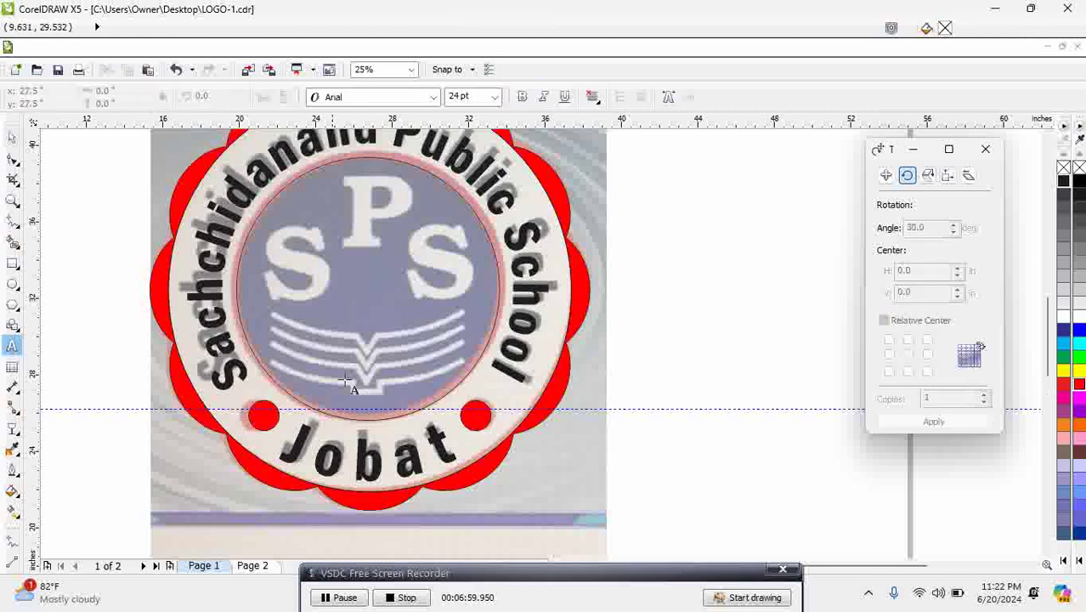
click(368, 325)
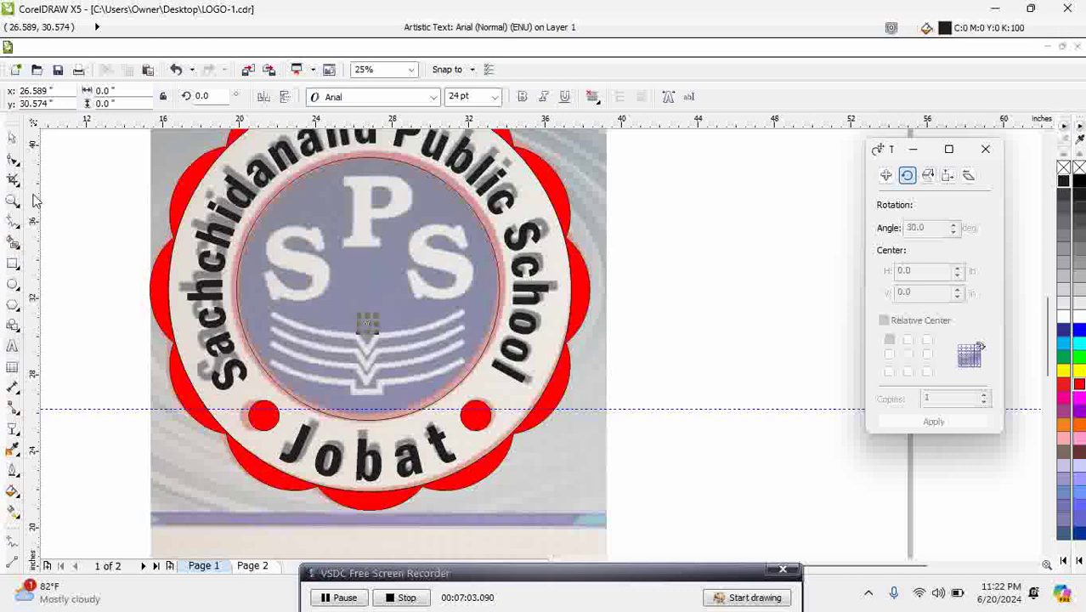
click(14, 142)
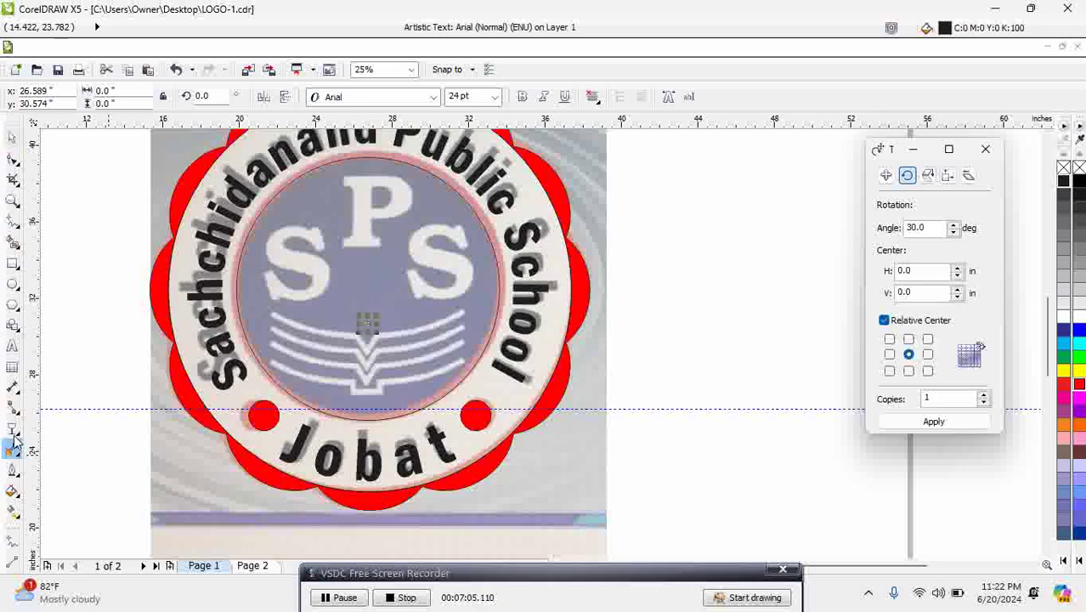
click(14, 348)
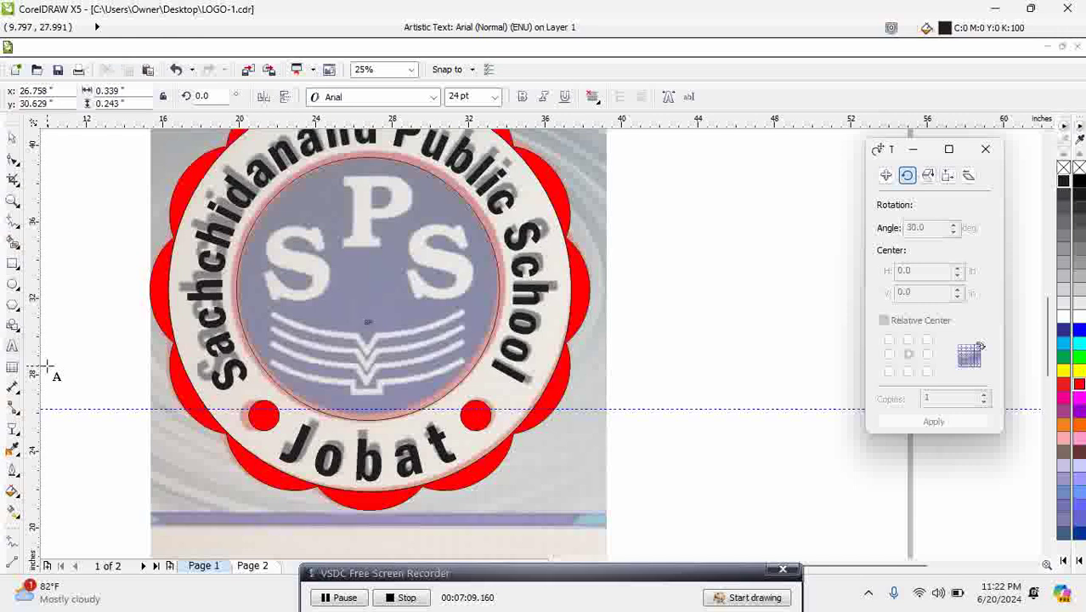
click(14, 139)
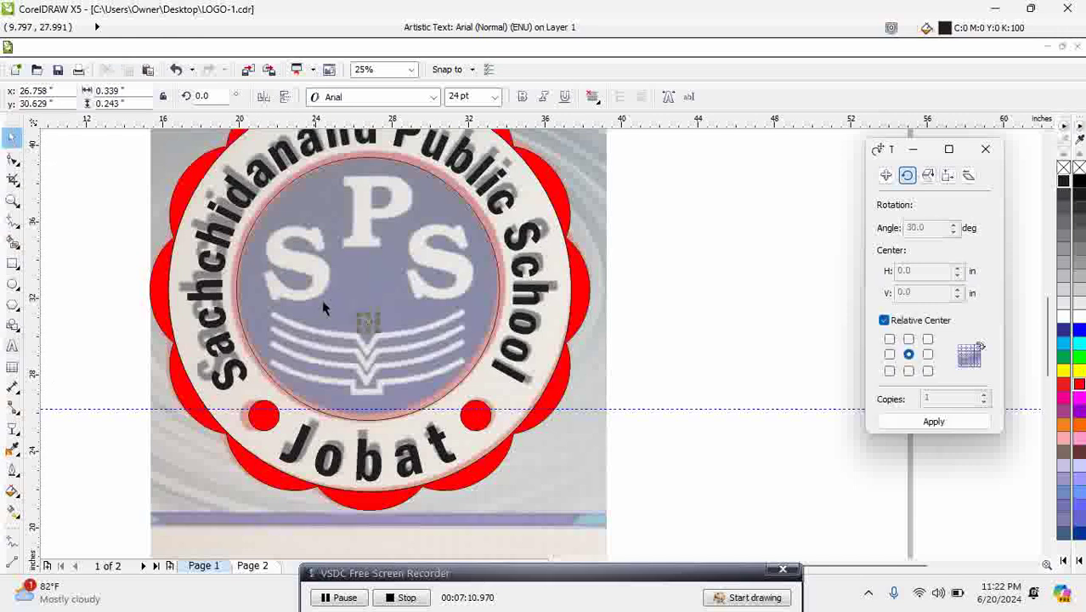
drag(374, 328, 486, 393)
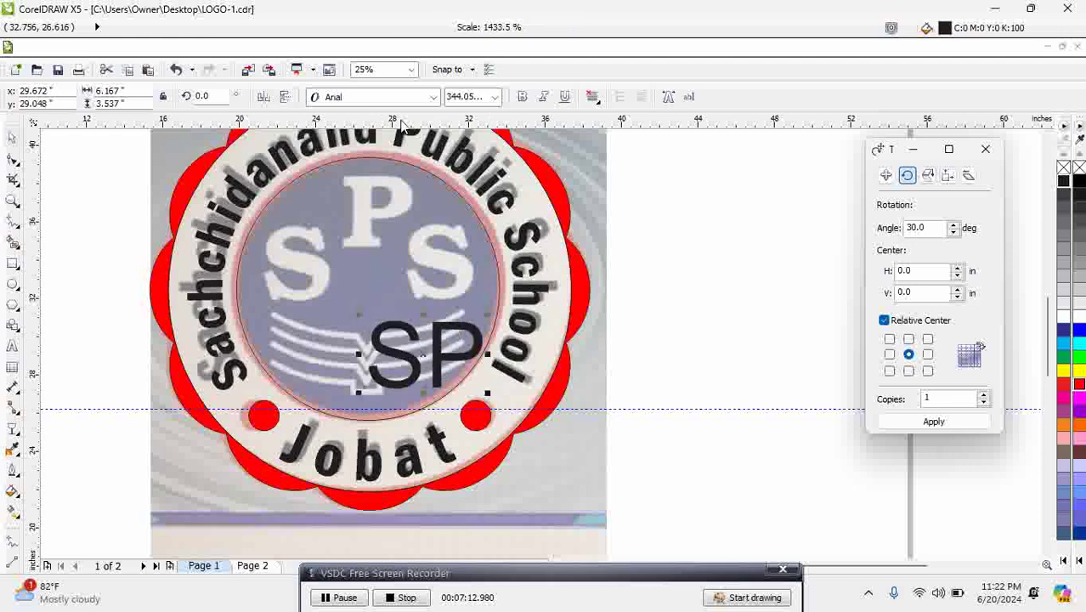
Step: Examine the font previews for the "SP" text, from Agate through the fonts starting with B, against the bitmap's slab-serif letters
click(434, 97)
text(Agate)
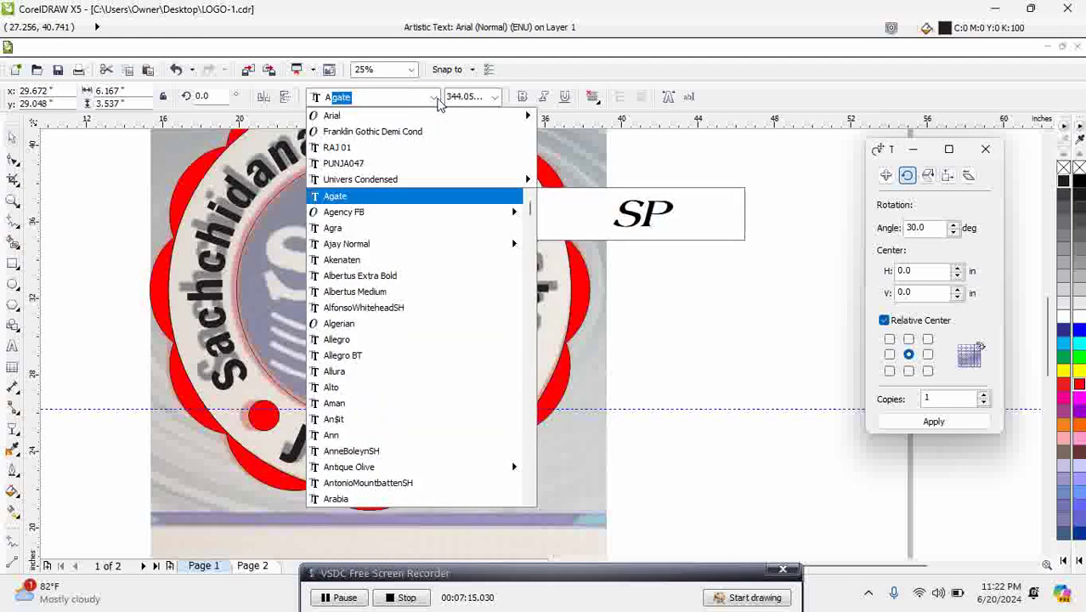
key(Down)
key(Down)
key(Down)
key(Down)
key(Down)
key(Up)
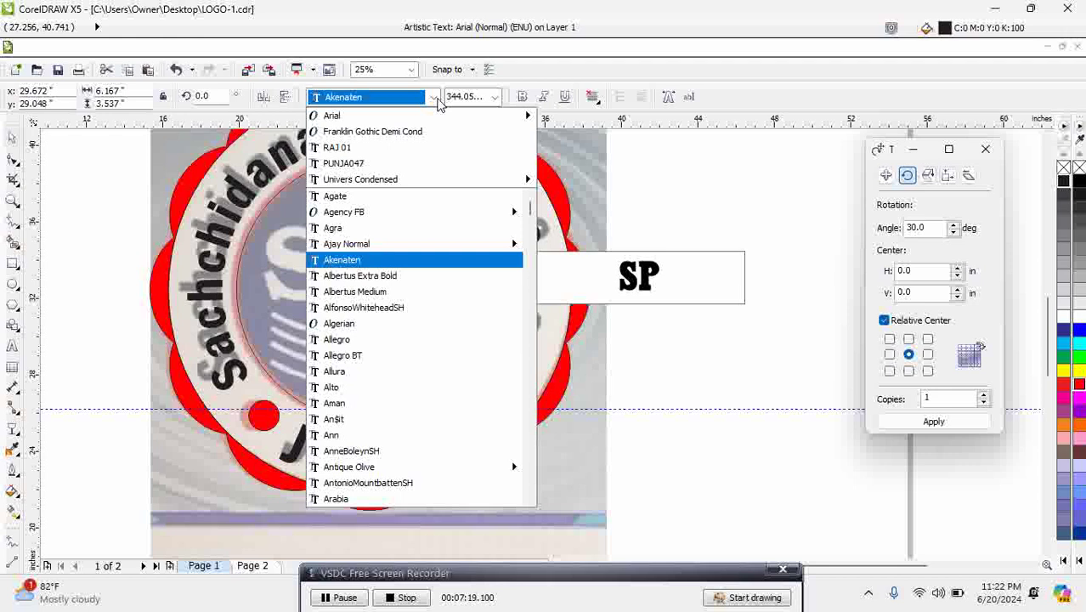
key(Down)
key(Down)
key(Down)
key(Down)
key(Down)
key(Down)
key(Down)
key(Down)
key(Down)
key(Down)
key(Down)
key(Down)
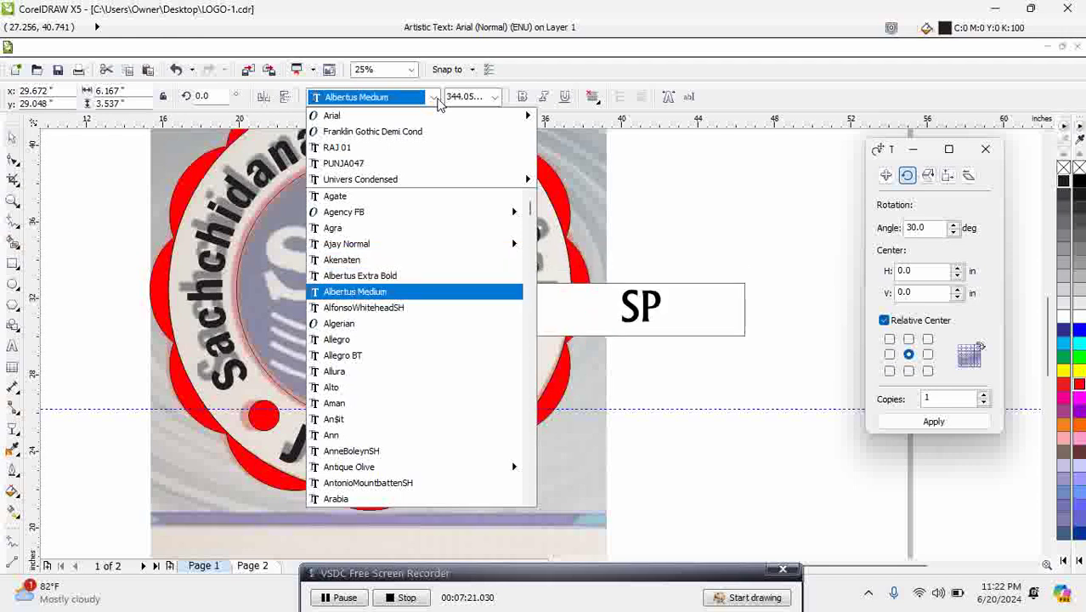
key(Down)
key(Down)
key(Down)
key(Down)
key(Down)
key(Down)
key(Down)
key(Down)
key(Down)
key(Down)
key(Down)
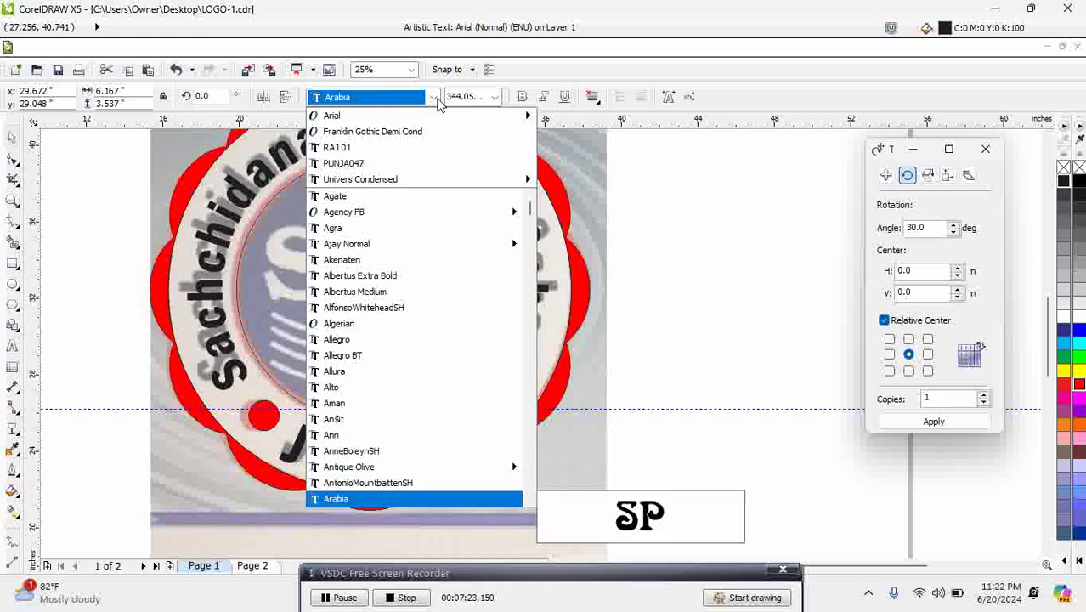
key(Down)
key(Down)
key(Down)
key(Down)
key(Down)
key(Down)
key(Down)
key(Down)
key(Down)
key(Down)
key(Down)
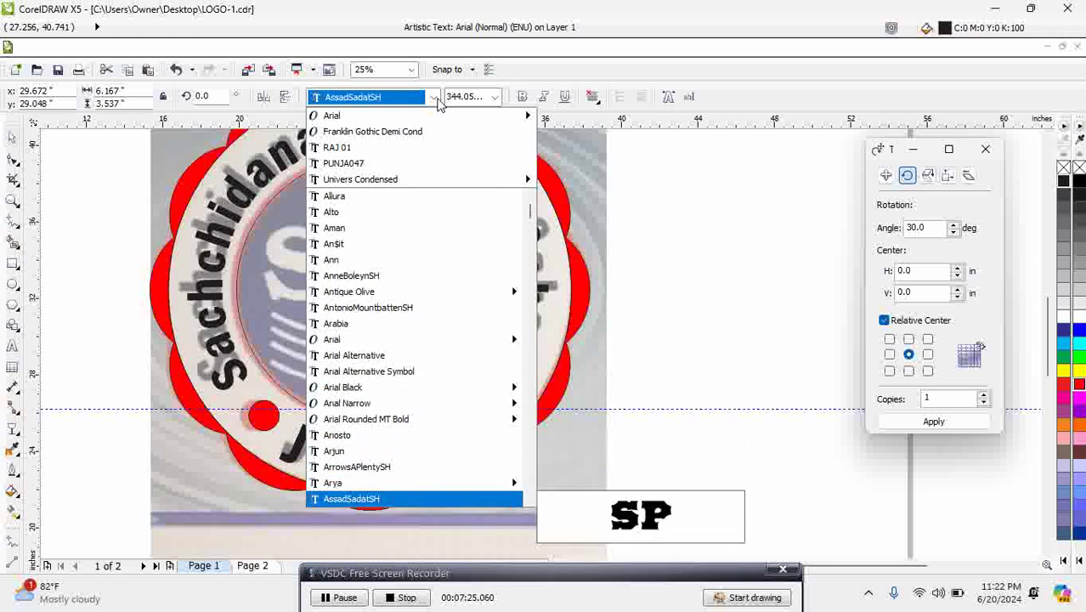
key(Down)
key(Down)
key(Down)
key(Down)
key(Down)
key(Down)
key(Down)
key(Down)
key(Down)
key(Down)
key(Down)
key(Down)
key(Down)
key(Down)
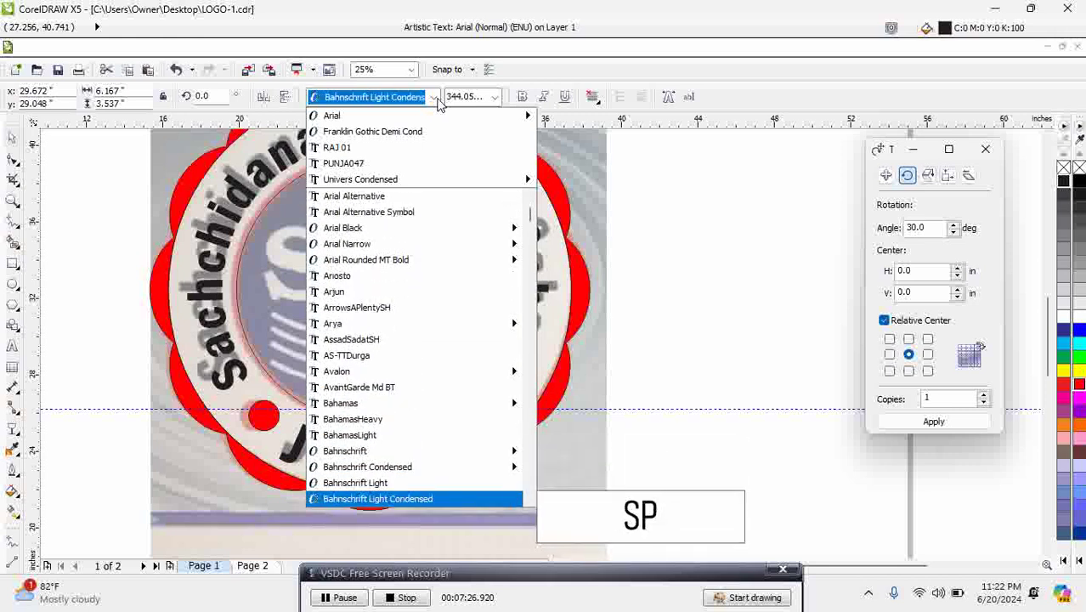
key(Down)
key(Down)
key(Down)
key(Down)
key(Down)
key(Down)
key(Down)
key(Down)
key(Down)
key(Down)
key(Down)
key(Down)
key(Down)
key(Down)
key(Down)
key(Down)
key(Down)
key(Down)
key(Down)
key(Down)
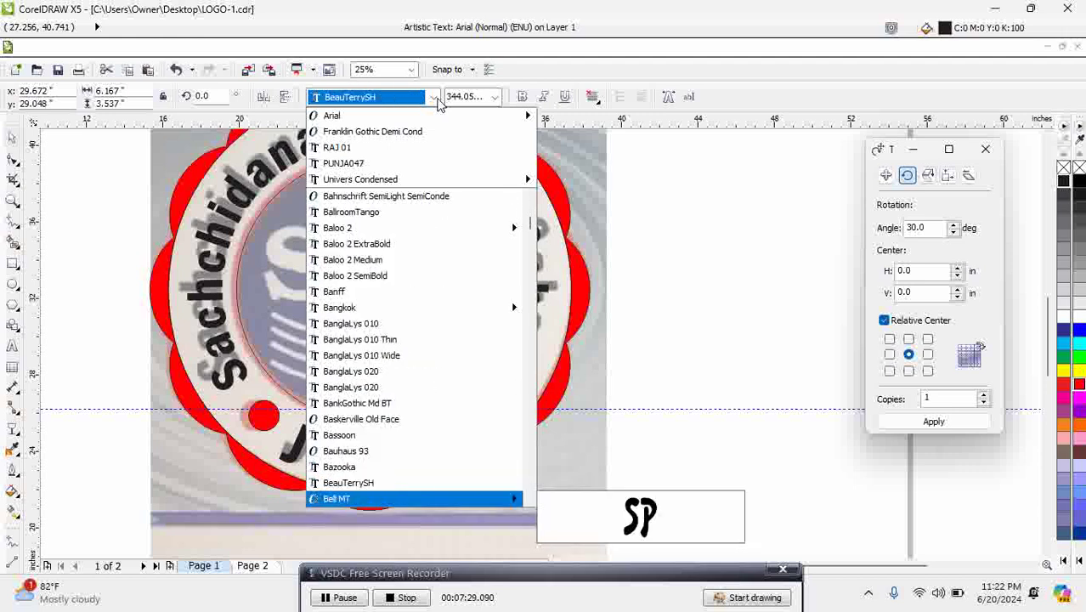
key(Up)
key(Up)
key(Up)
key(Up)
key(Up)
key(Up)
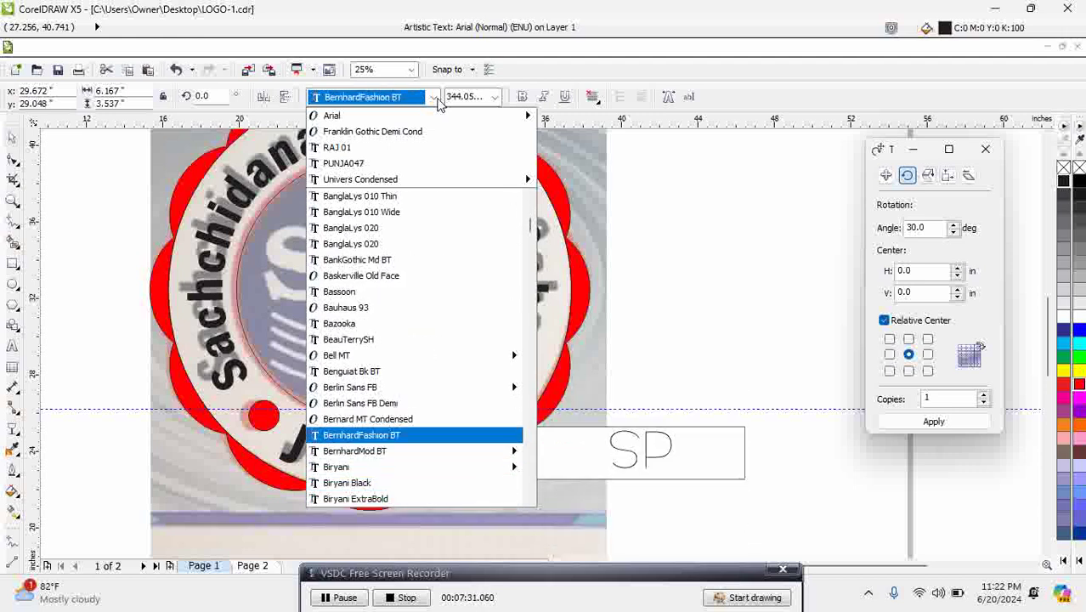
key(Up)
key(Up)
key(Up)
key(Up)
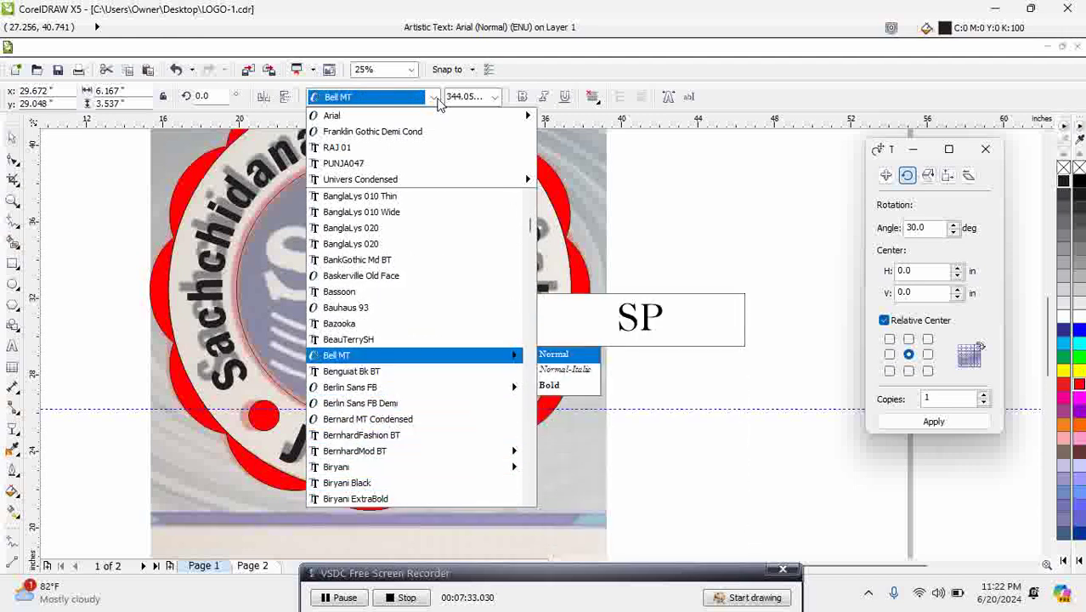
Step: Set the font of the "SP" text to Akenaten
key(Home)
key(Down)
key(Down)
key(Down)
key(Down)
key(Down)
key(Up)
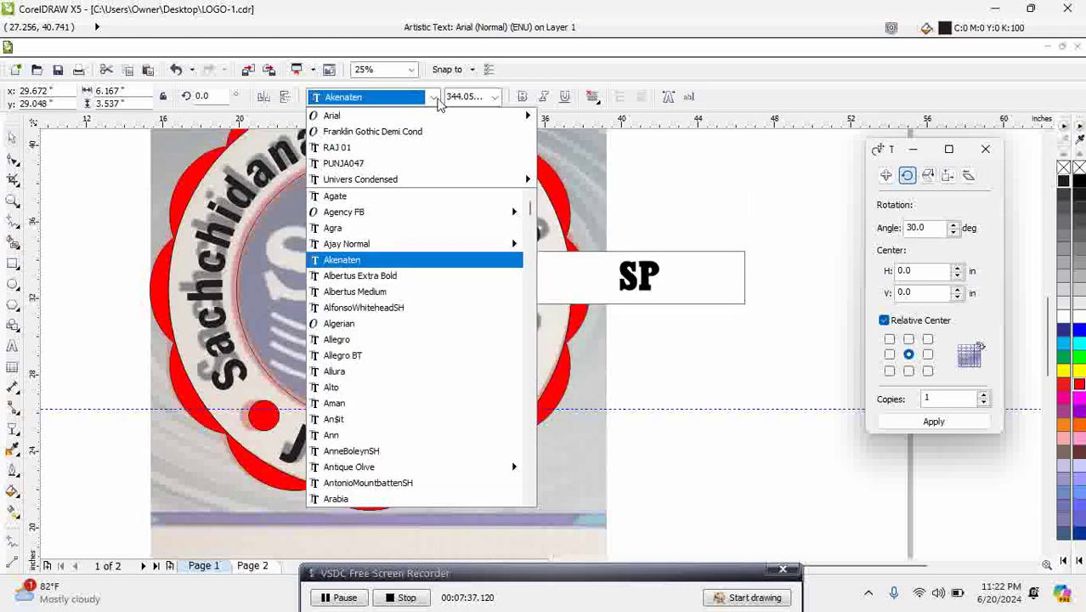
key(Return)
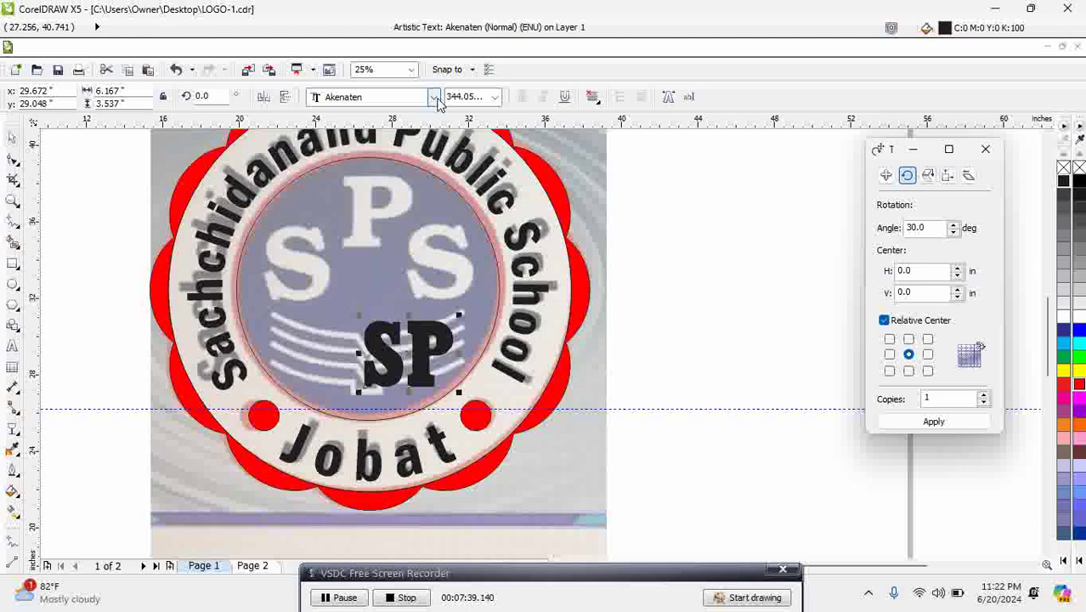
Step: Move the "SP" text beside the bitmap, break it into separate letters and place the S over the bitmap's left S
drag(409, 355, 666, 344)
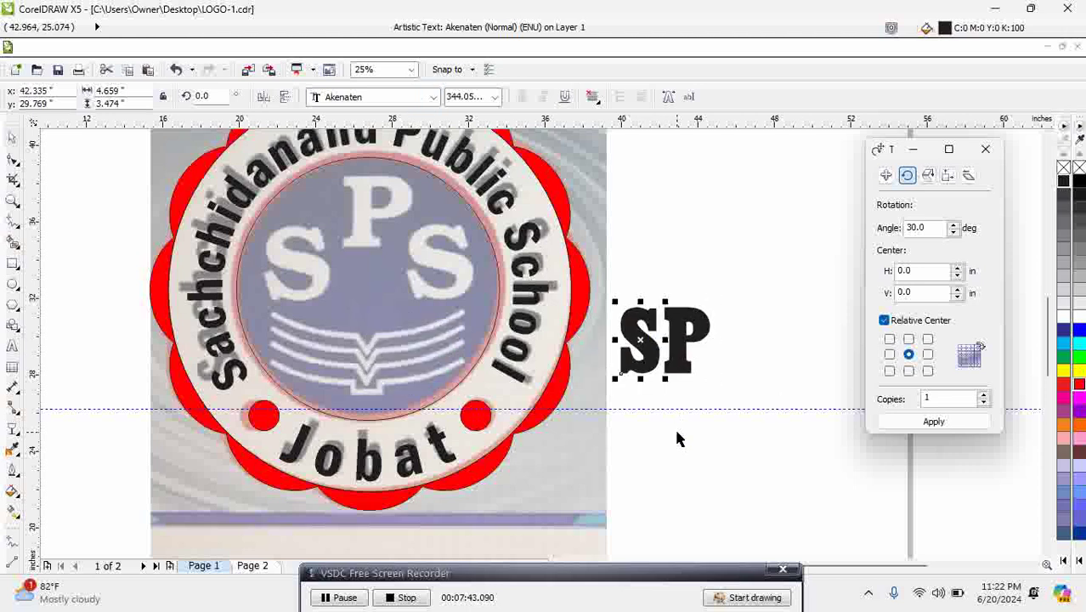
click(682, 263)
drag(639, 341, 289, 259)
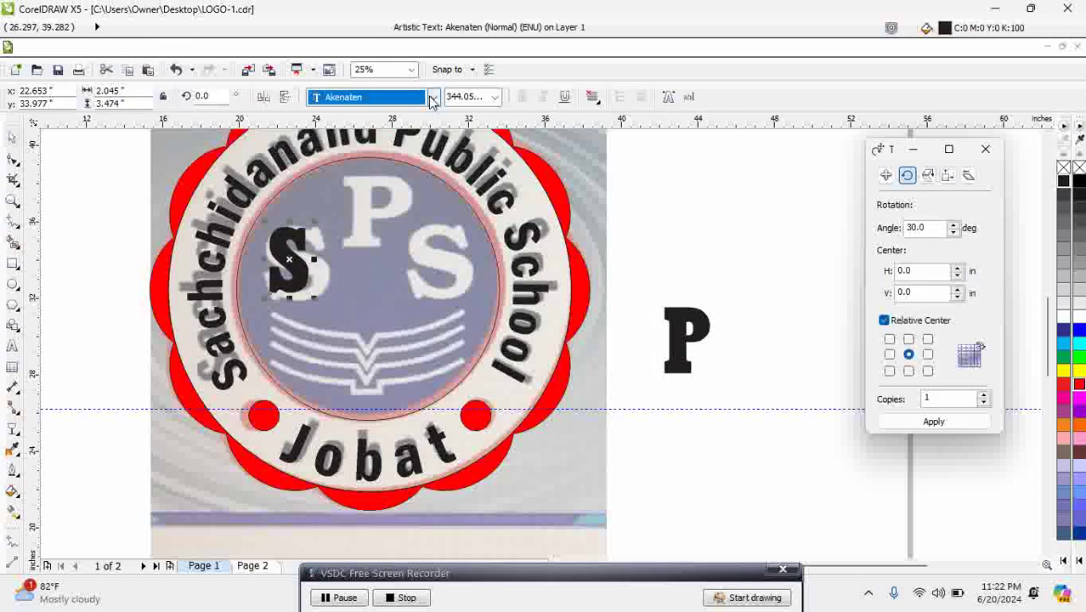
Step: Examine the font previews for the S, backwards from the end of the alphabet to the Sitka fonts, against the bitmap's slab-serif letter
click(432, 97)
text(Z)
key(Up)
key(Up)
key(Up)
key(Up)
key(Up)
key(Up)
key(Up)
key(Up)
key(Up)
key(Up)
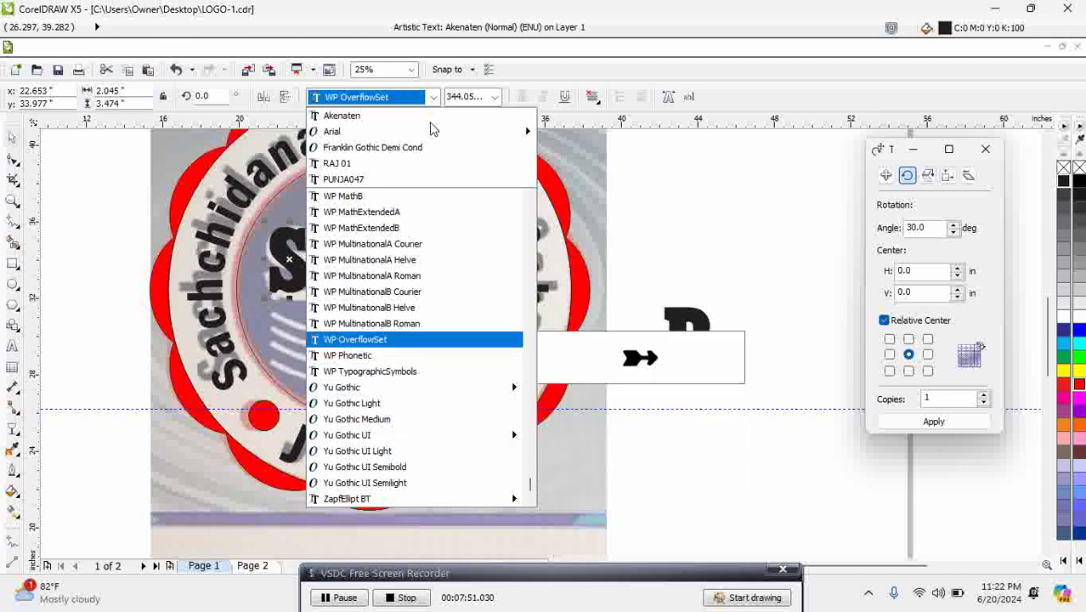
key(Up)
key(Up)
key(Up)
key(Up)
key(Up)
key(Up)
key(Up)
key(Up)
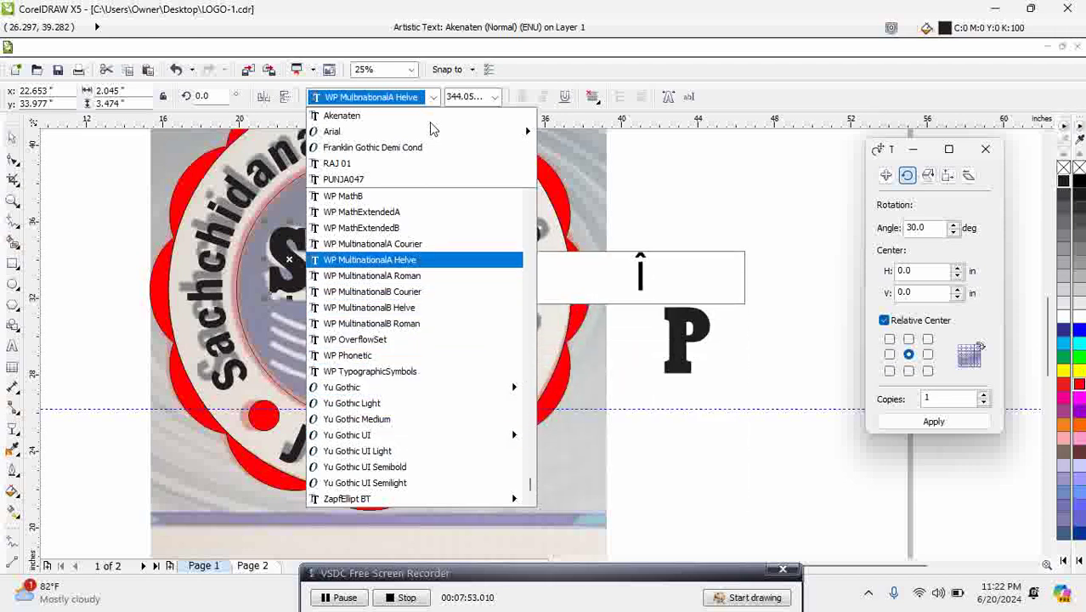
key(Up)
key(Up)
key(Up)
key(Up)
key(Up)
key(Up)
key(Up)
key(Up)
key(Up)
key(Up)
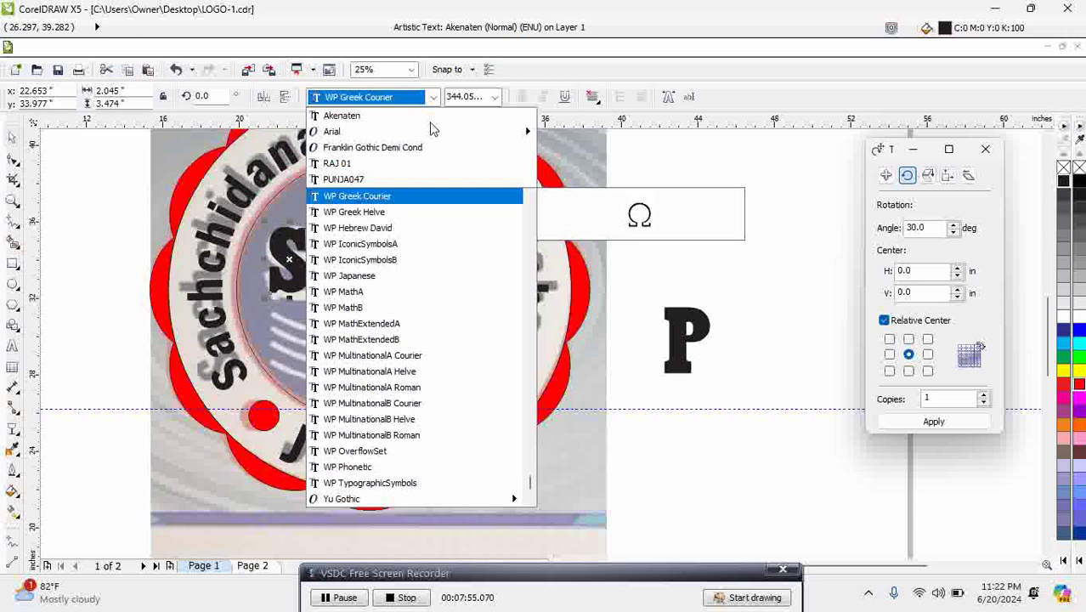
key(Up)
key(Up)
key(Up)
key(Up)
key(Up)
key(Up)
key(Up)
key(Up)
key(Up)
key(Up)
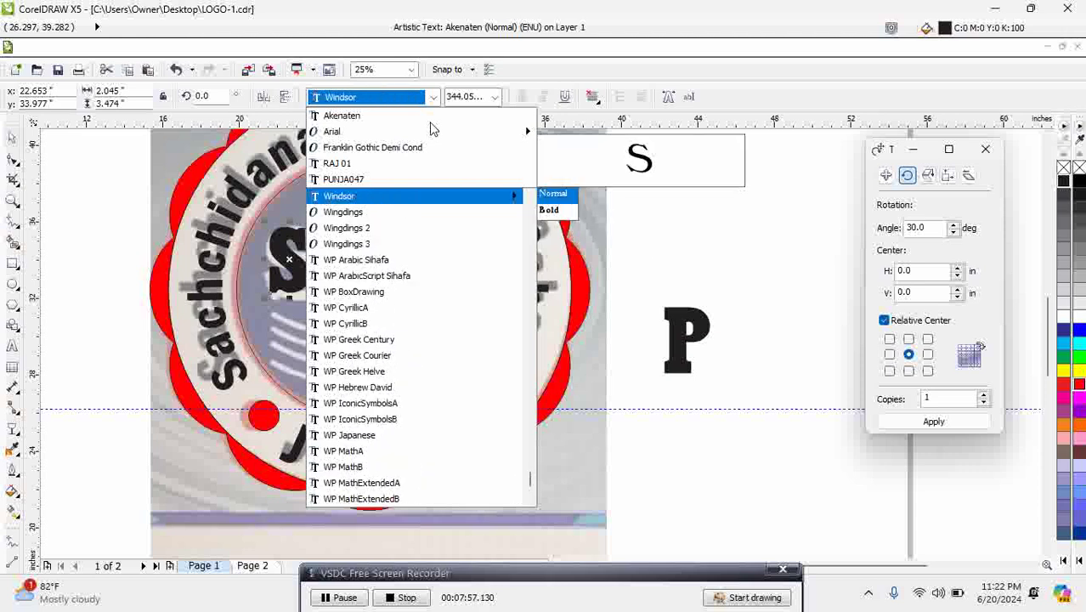
key(Down)
key(Up)
key(Up)
key(Up)
key(Up)
key(Up)
key(Up)
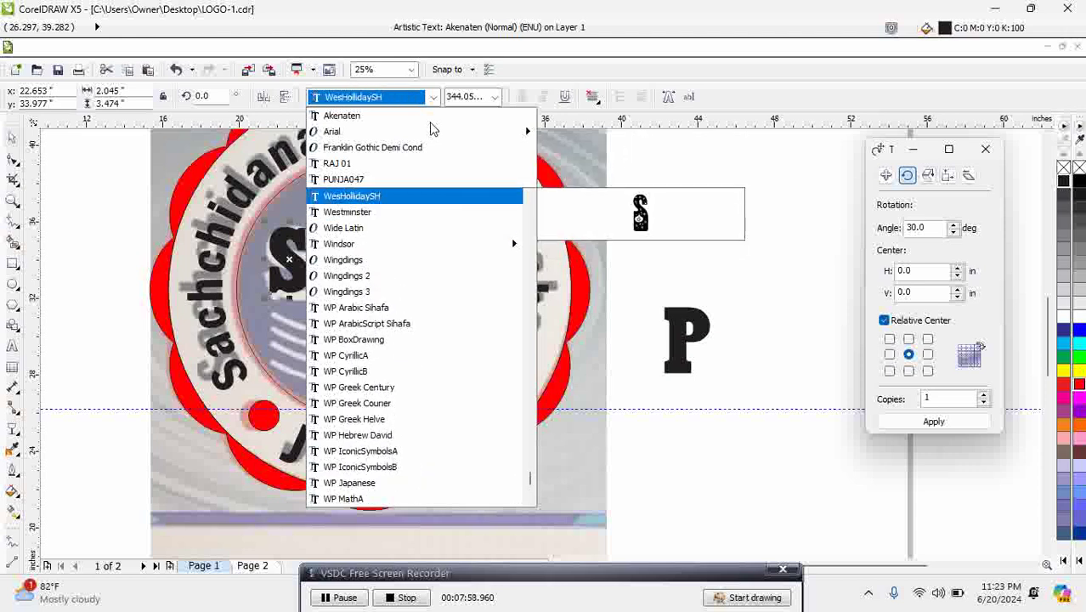
key(Up)
key(Up)
key(Up)
key(Up)
key(Up)
key(Up)
key(Up)
key(Up)
key(Up)
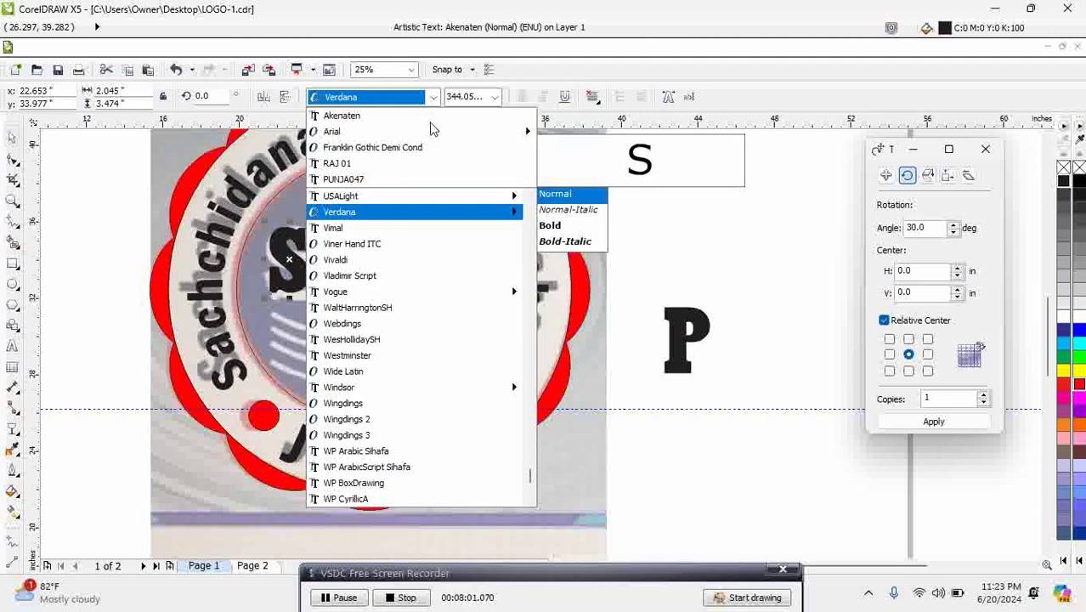
key(Up)
key(Up)
key(Up)
key(Up)
key(Up)
key(Up)
key(Up)
key(Up)
key(Up)
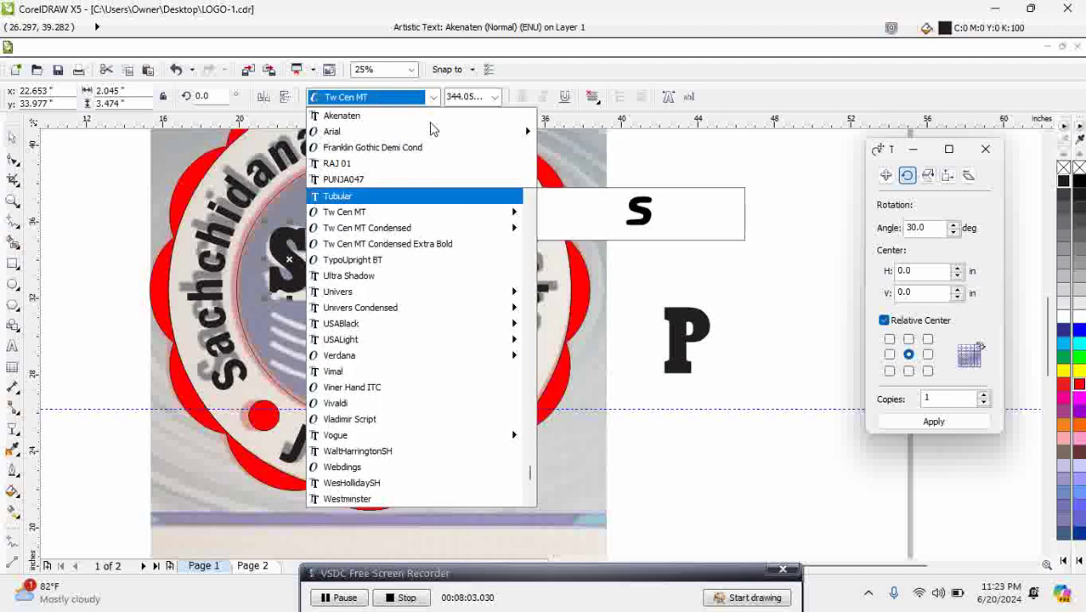
key(Down)
key(Down)
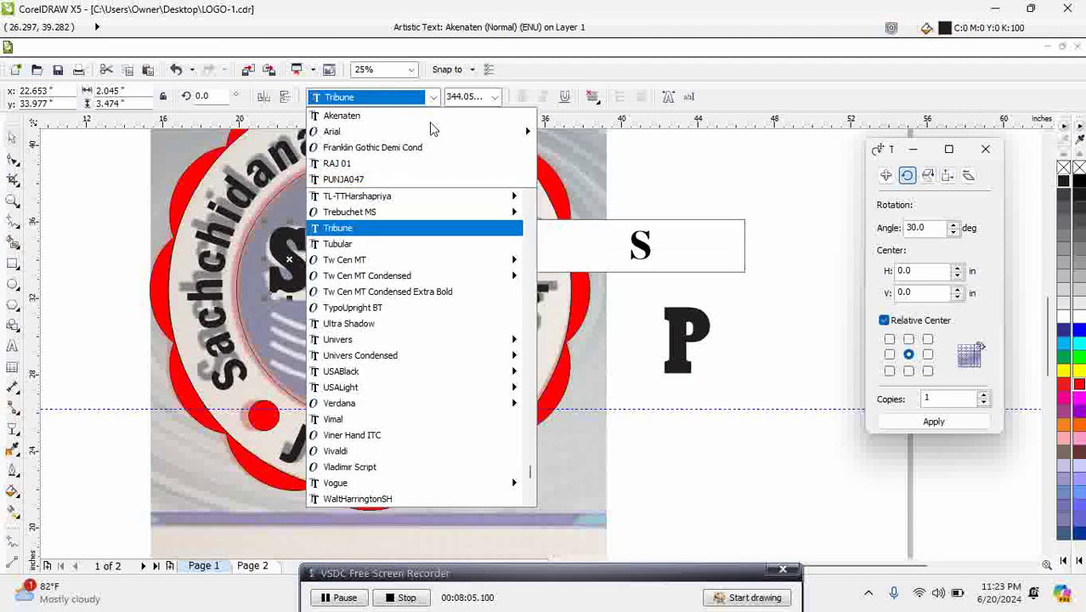
key(Up)
key(Up)
key(Up)
key(Up)
key(Up)
key(Up)
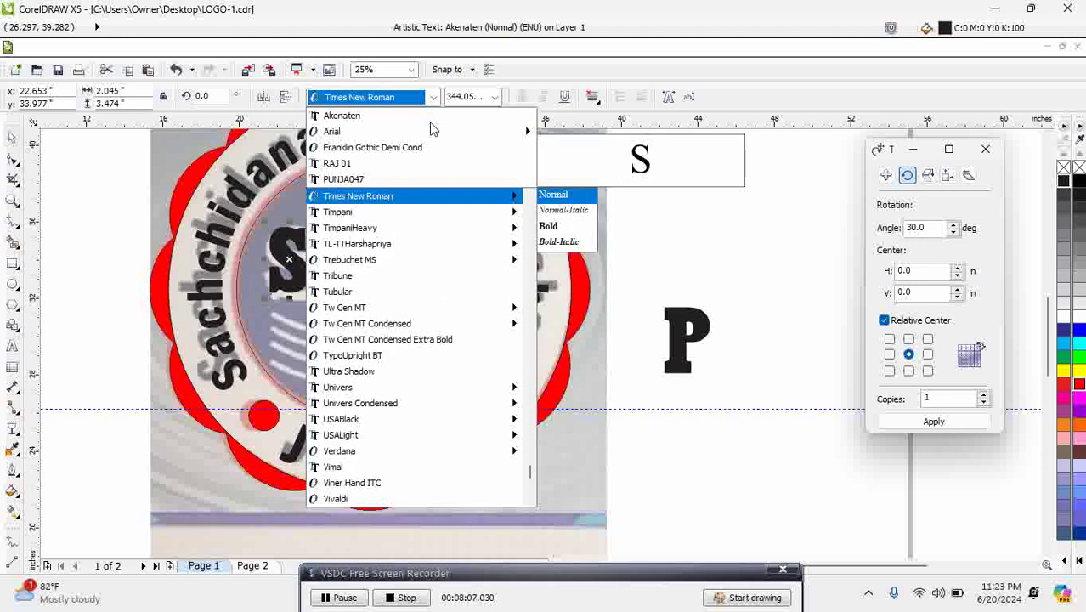
key(Down)
key(Down)
key(Up)
key(Up)
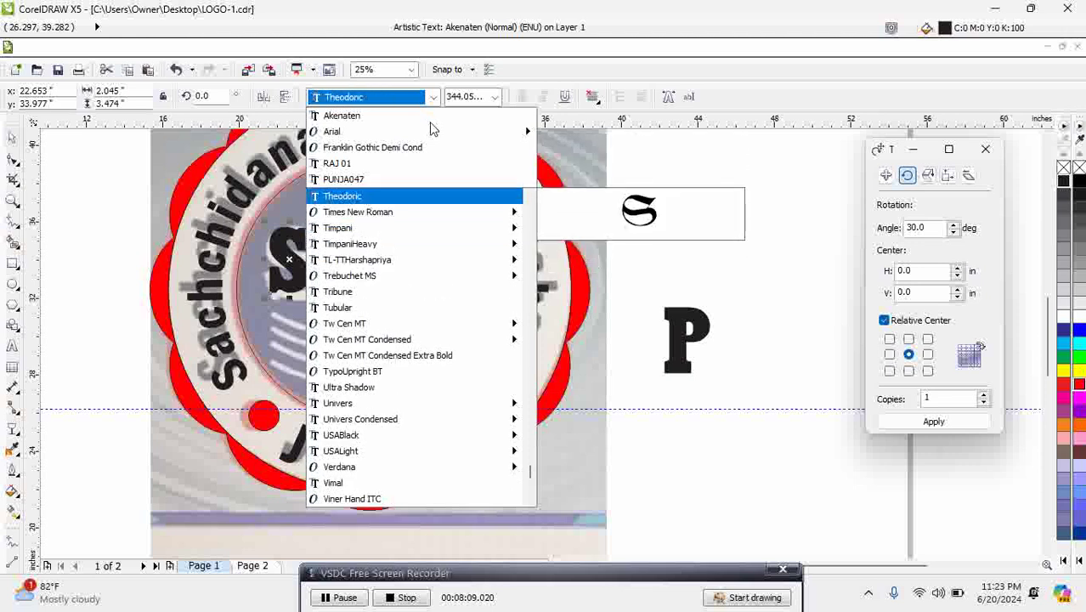
key(Up)
key(Up)
key(Up)
key(Up)
key(Up)
key(Up)
key(Up)
key(Up)
key(Up)
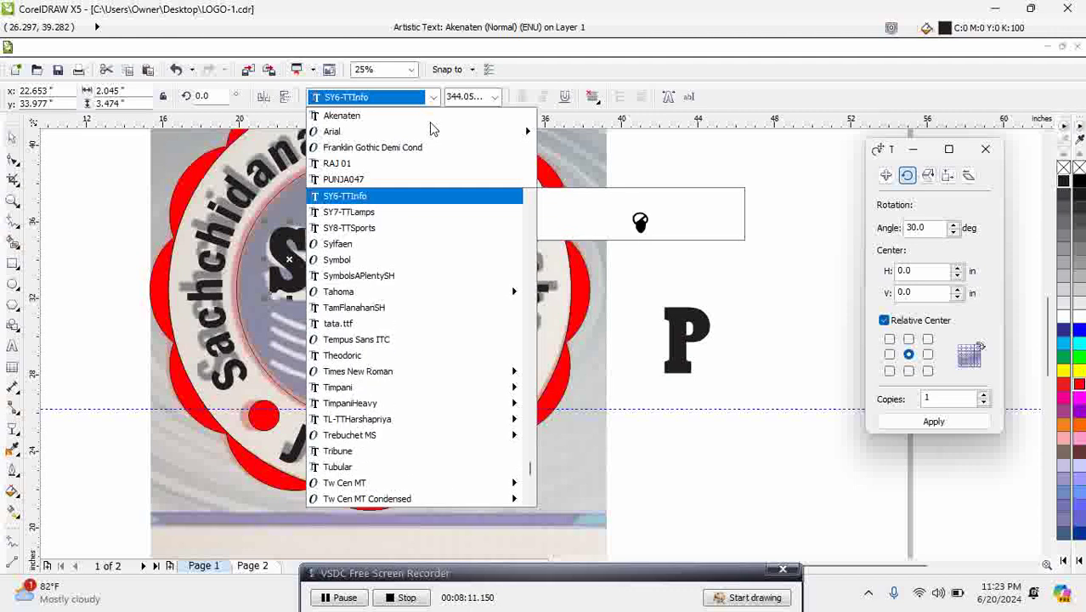
key(Up)
key(Up)
key(Up)
key(Up)
key(Up)
key(Up)
key(Up)
key(Up)
key(Up)
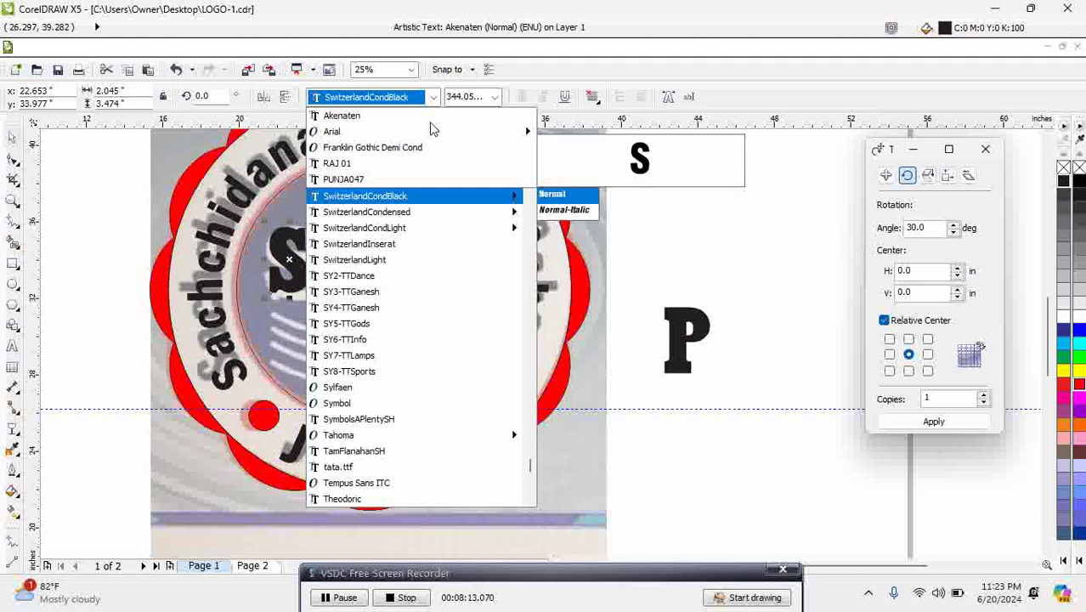
key(Up)
key(Up)
key(Up)
key(Up)
key(Up)
key(Up)
key(Up)
key(Up)
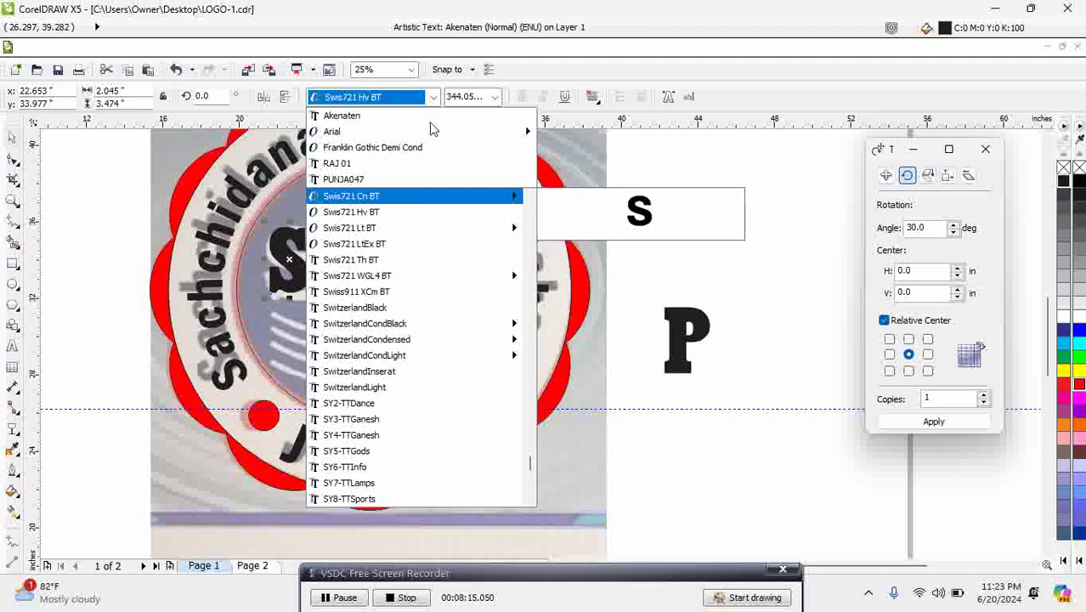
key(Up)
key(Up)
key(Up)
key(Up)
key(Up)
key(Up)
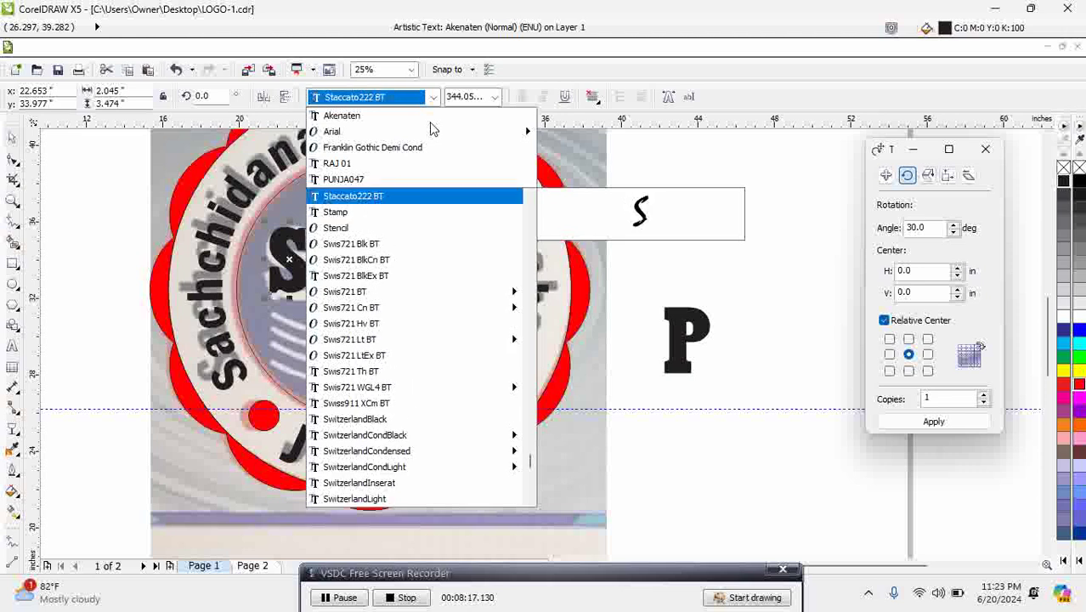
key(Up)
key(Up)
key(Up)
key(Up)
key(Up)
key(Up)
key(Up)
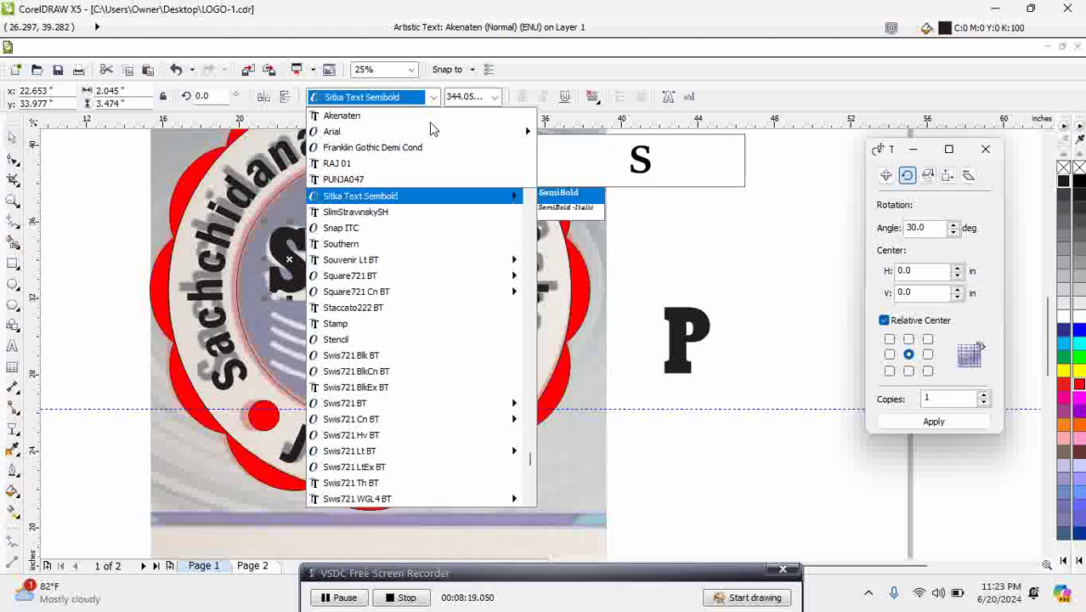
key(Up)
key(Up)
key(Up)
key(Up)
key(Up)
key(Up)
key(Up)
key(Up)
key(Up)
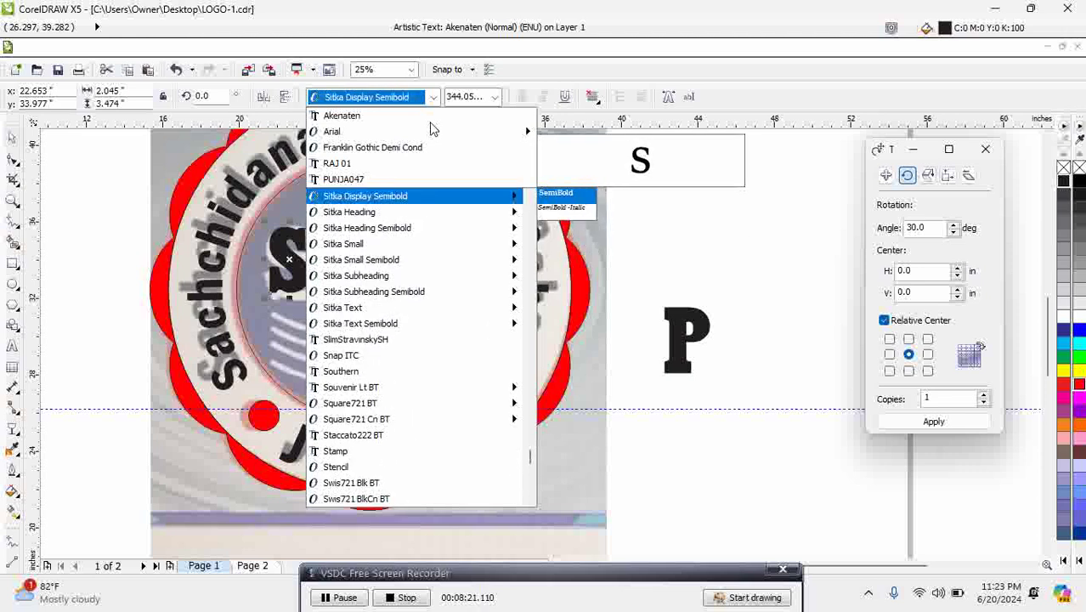
Step: Set the font of the S over the bitmap's left S to Serifa BT and make it bold
key(Up)
key(Up)
key(Up)
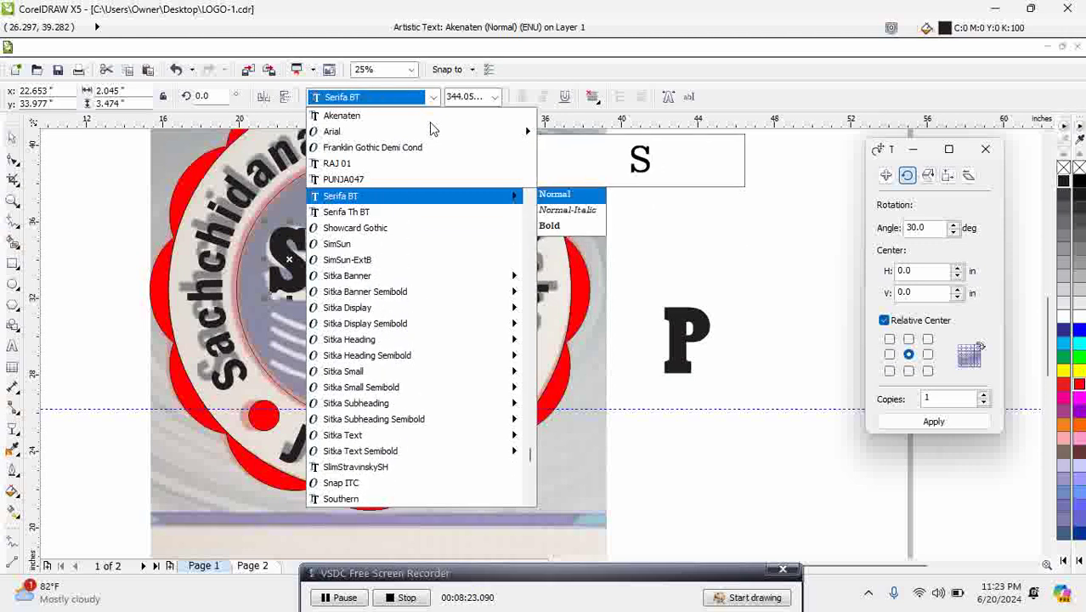
key(Down)
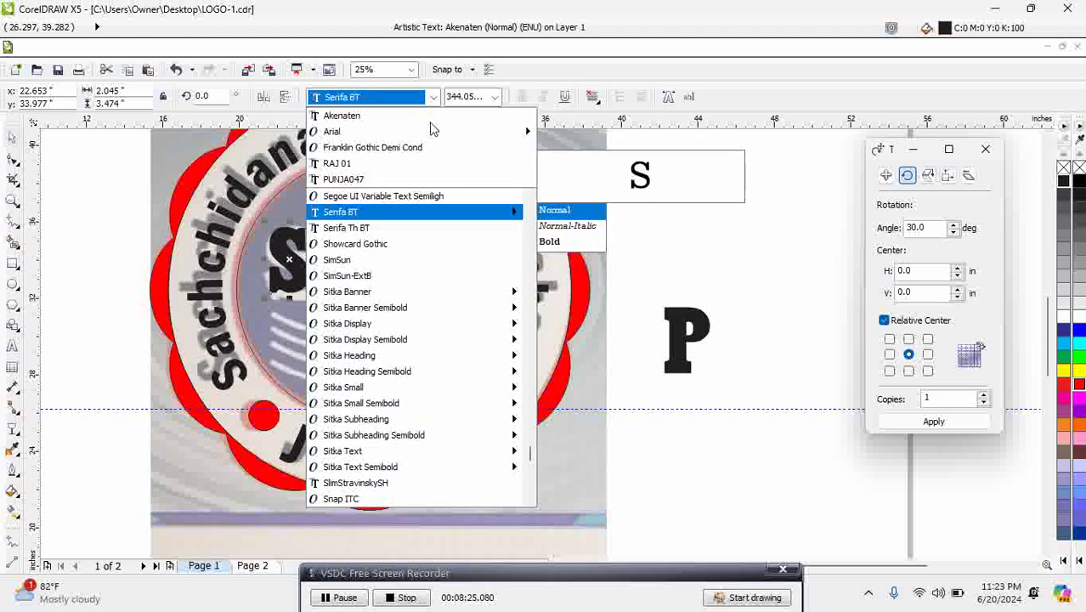
key(Return)
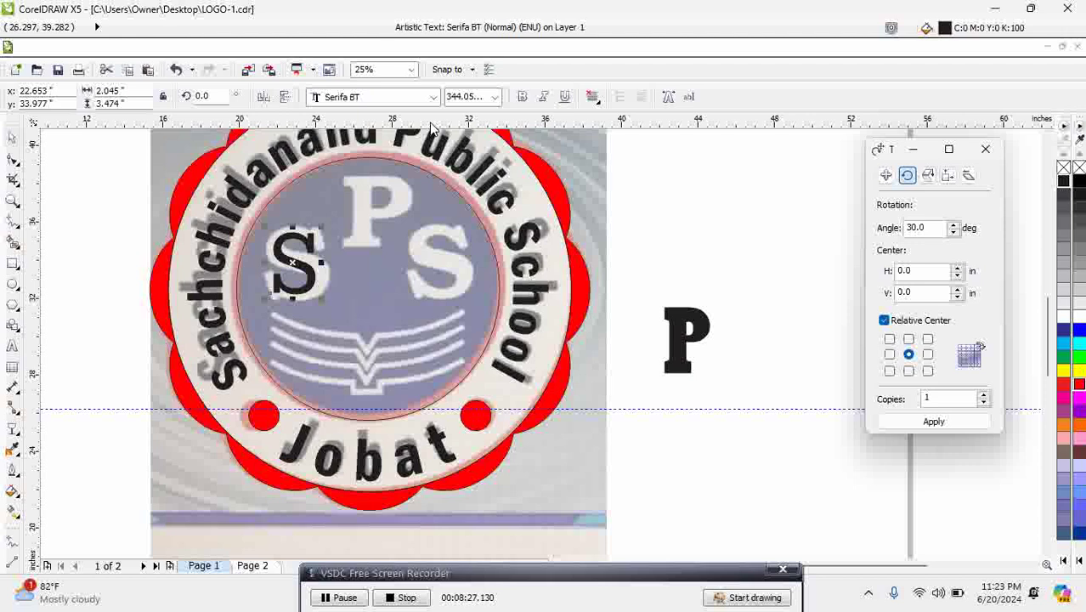
click(522, 99)
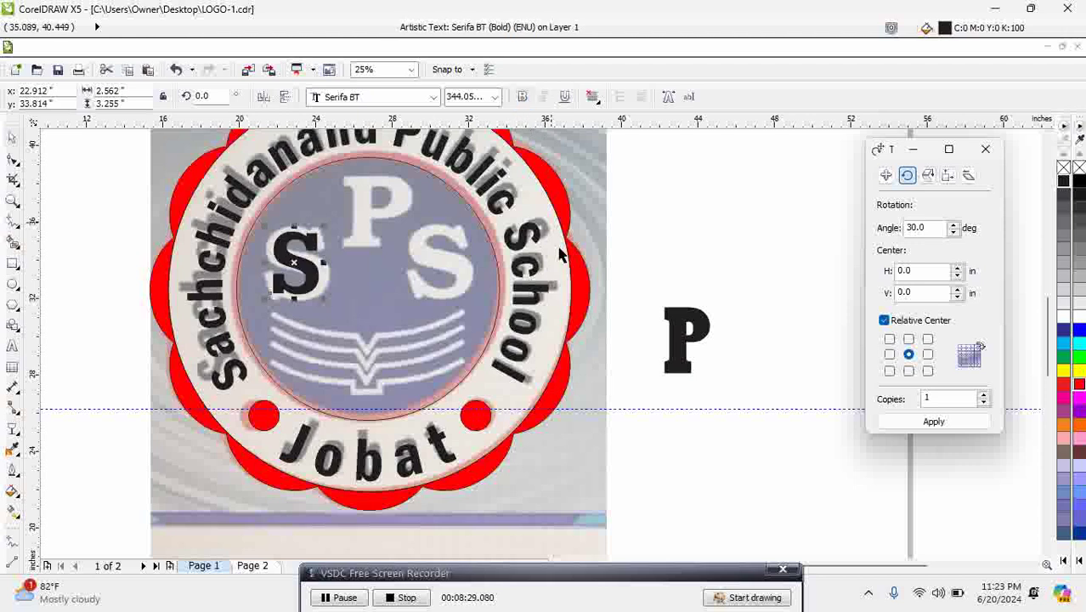
Step: Delete the separate Akenaten letter P beside the bitmap
click(677, 354)
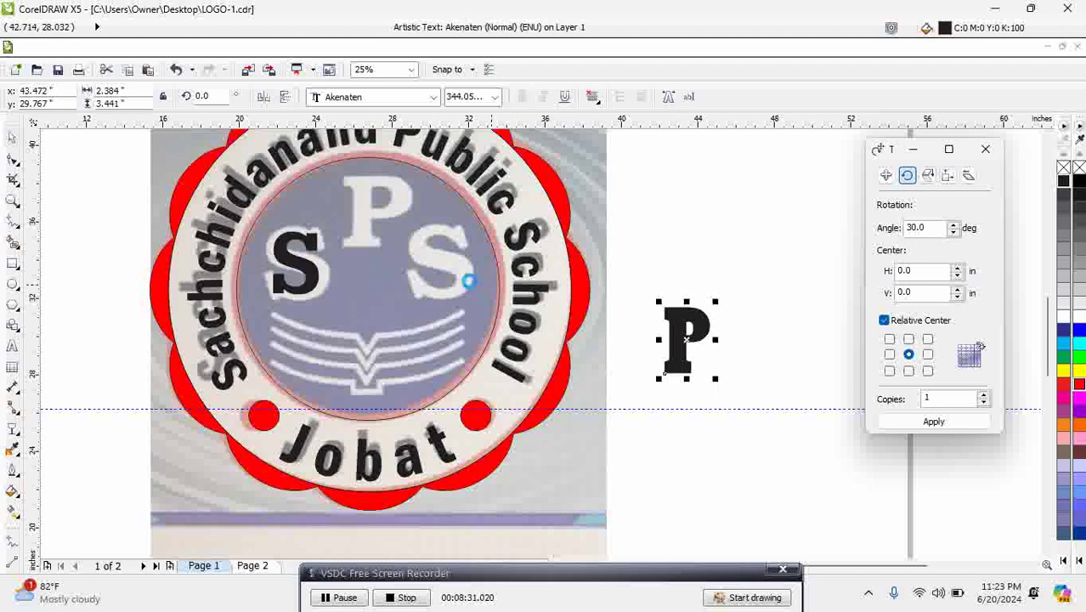
key(Delete)
Step: Examine the font previews for the left S, backwards from Serifa BT through the Rockwell, RAJ and Poppins fonts to PMingLiU-ExtB, against the bitmap's letter
click(299, 277)
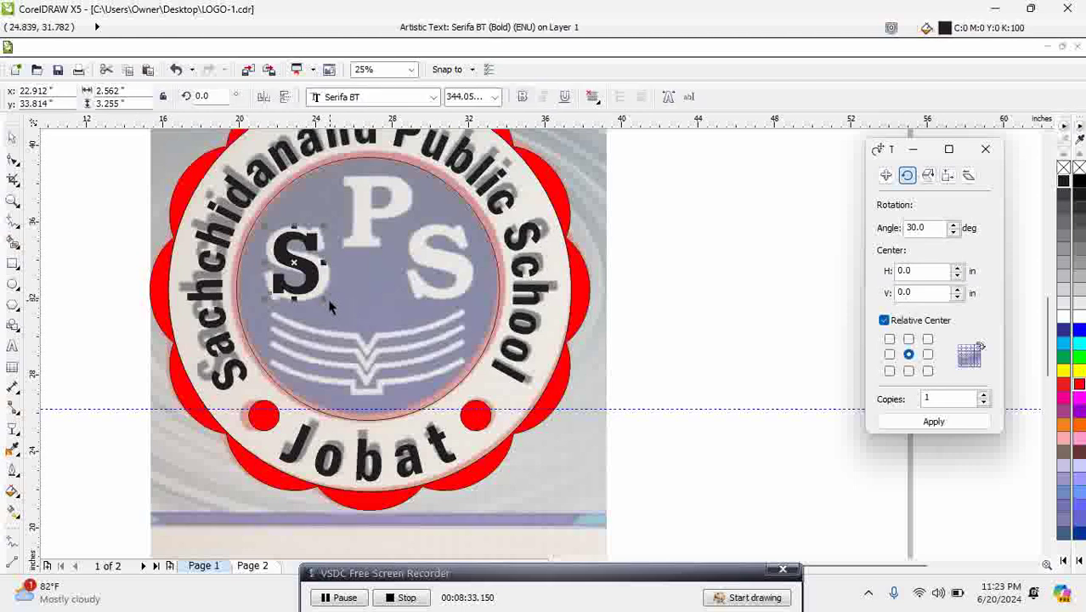
click(434, 98)
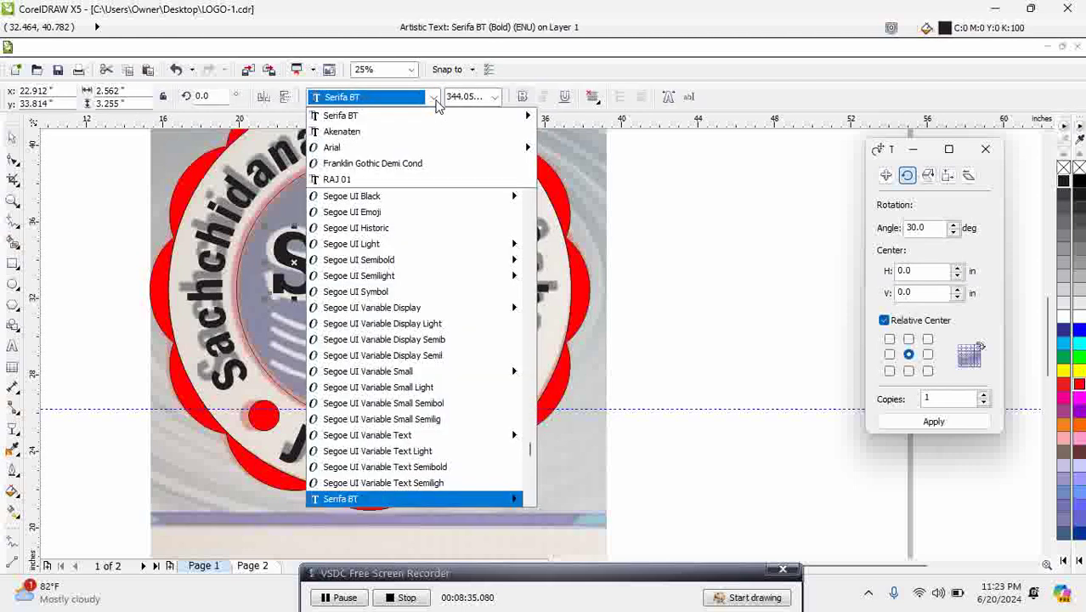
key(Up)
key(Up)
key(Up)
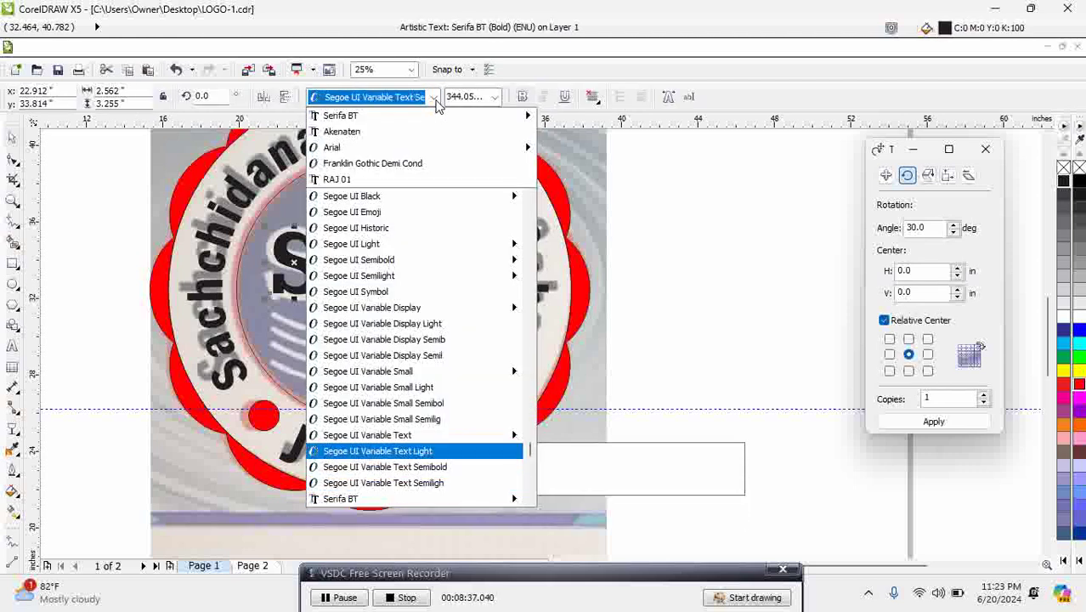
key(Up)
key(Up)
key(Up)
key(Up)
key(Up)
key(Up)
key(Up)
key(Up)
key(Up)
key(Up)
key(Up)
key(Up)
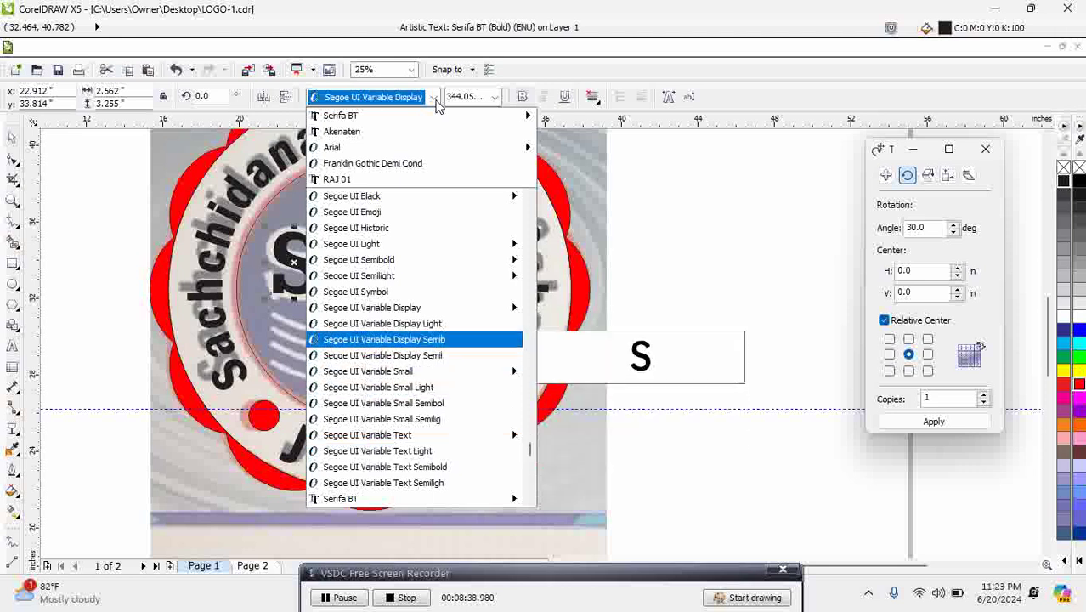
key(Up)
key(Up)
key(Up)
key(Up)
key(Up)
key(Up)
key(Up)
key(Up)
key(Up)
key(Up)
key(Up)
key(Up)
key(Up)
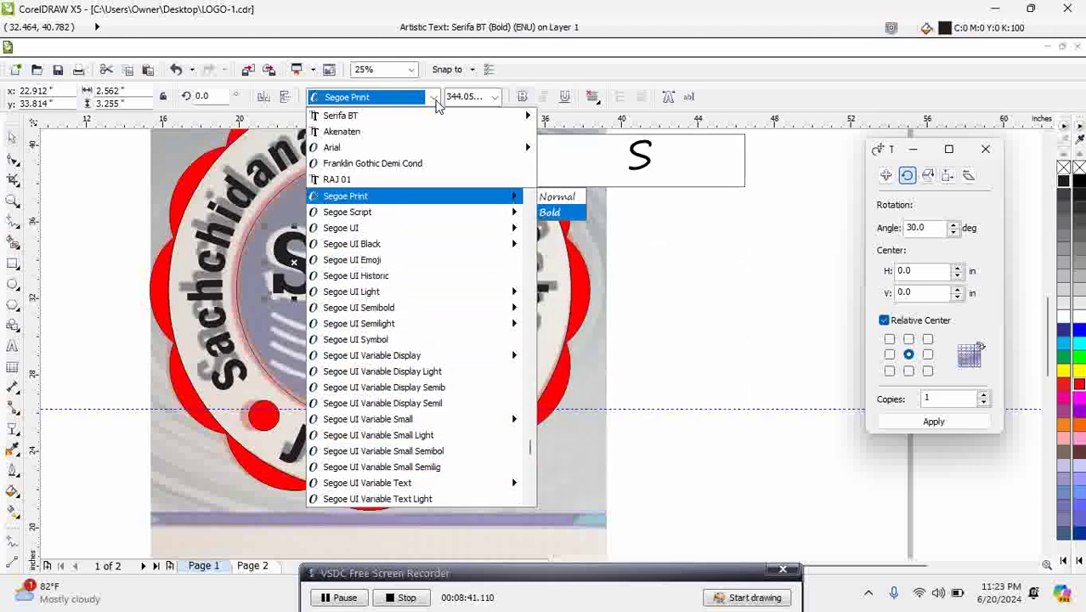
key(Up)
key(Up)
key(Up)
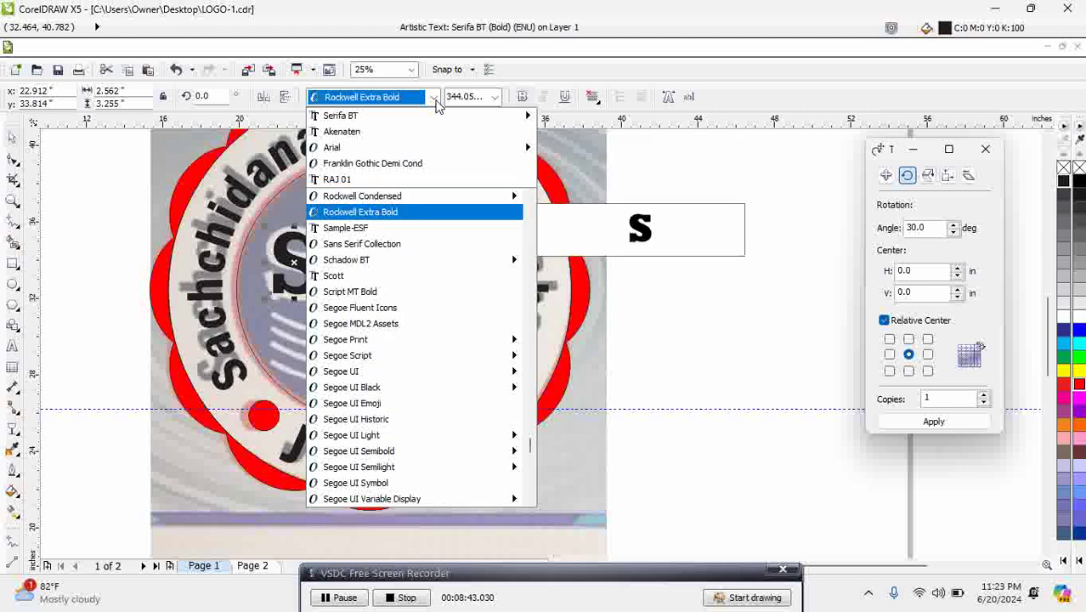
key(Up)
key(Up)
key(Up)
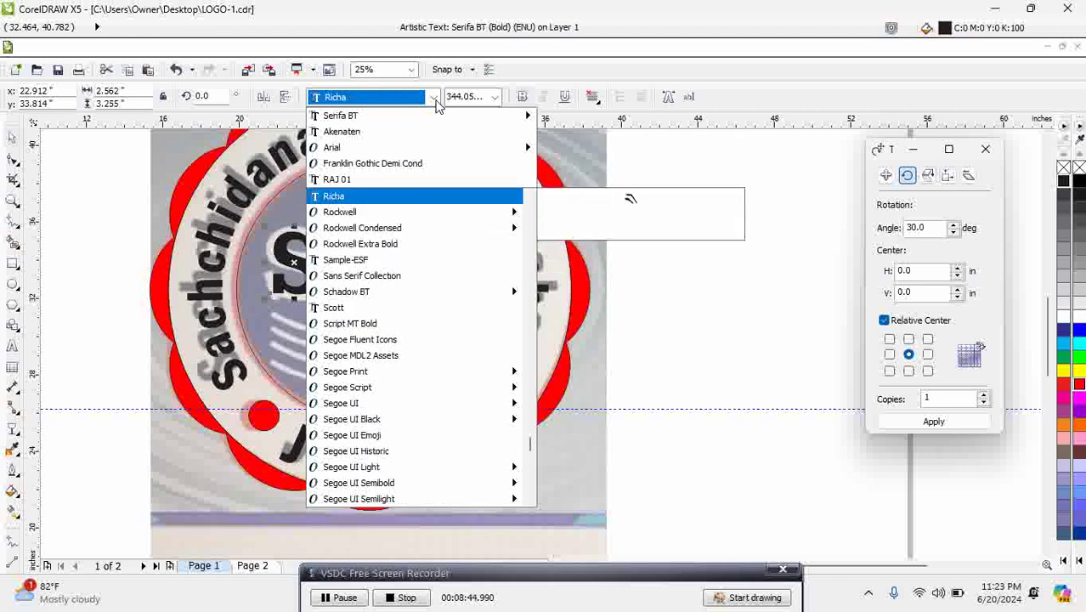
key(Down)
key(Up)
key(Up)
key(Up)
key(Up)
key(Up)
key(Up)
key(Up)
key(Up)
key(Up)
key(Up)
key(Up)
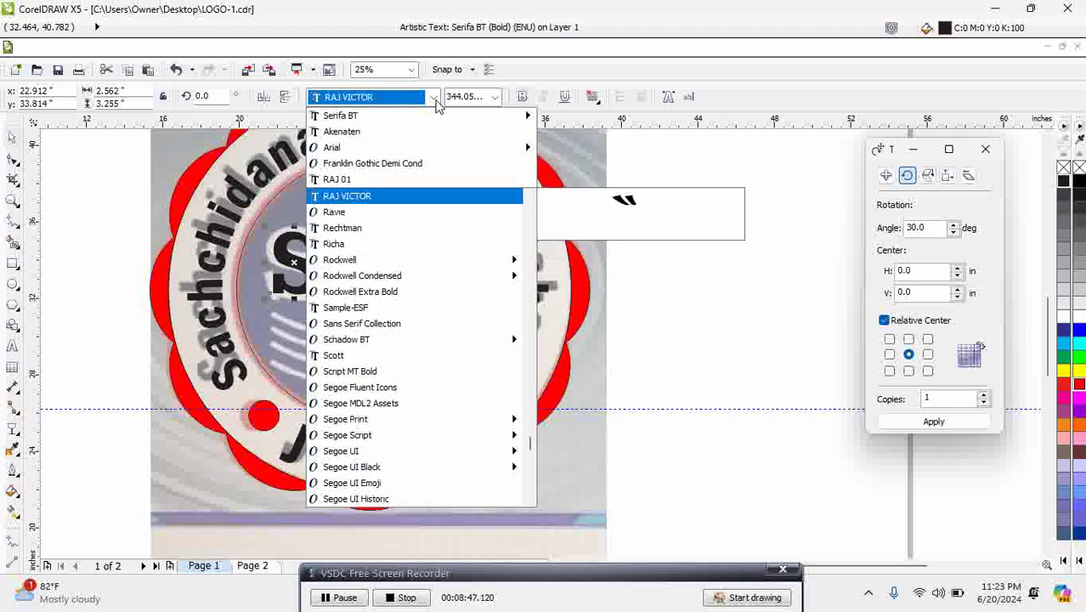
key(Up)
key(Up)
key(Up)
key(Up)
key(Up)
key(Up)
key(Up)
key(Up)
key(Up)
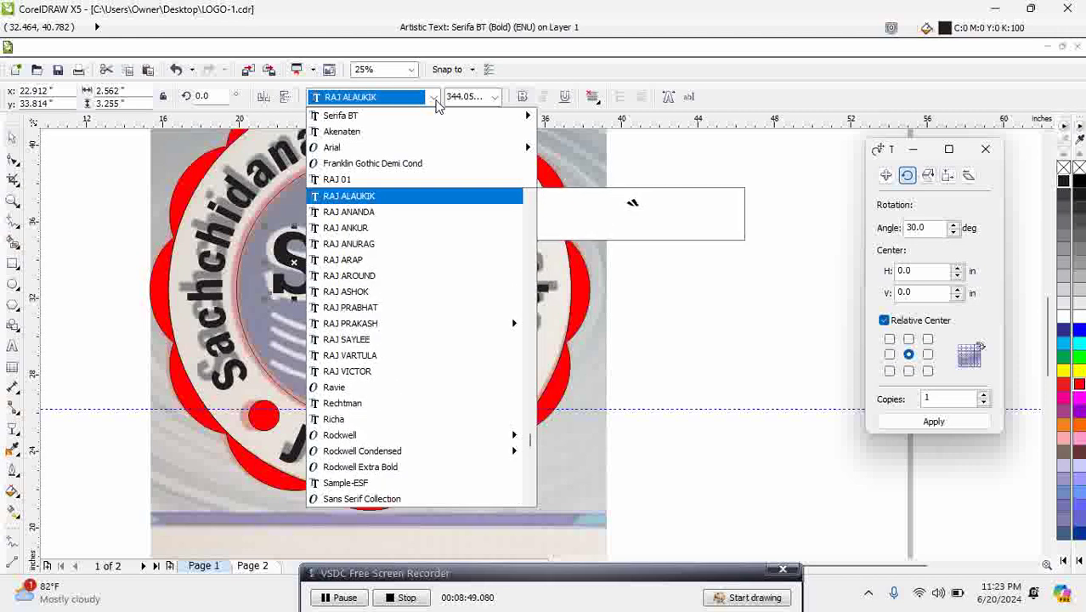
key(Up)
key(Up)
key(Up)
key(Up)
key(Up)
key(Up)
key(Up)
key(Up)
key(Up)
key(Up)
key(Up)
key(Up)
key(Up)
key(Up)
key(Up)
key(Up)
key(Up)
key(Up)
key(Up)
key(Up)
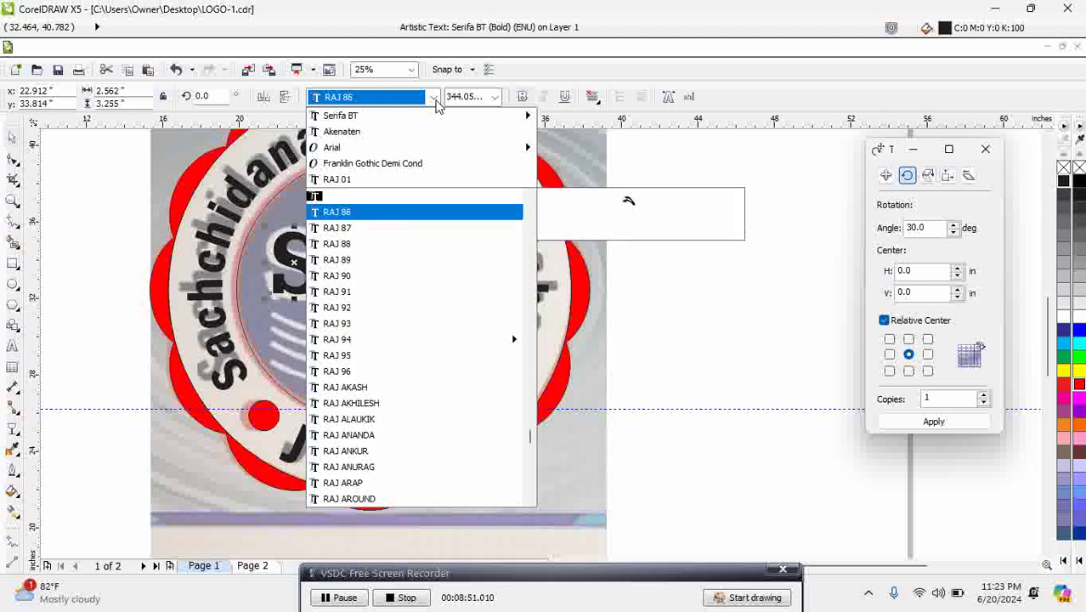
key(Up)
key(Up)
key(Up)
key(Up)
key(Up)
key(Up)
key(Up)
key(Up)
key(Up)
key(Up)
key(Up)
key(Up)
key(Up)
key(Up)
key(Up)
key(Up)
key(Up)
key(Up)
key(Up)
key(Up)
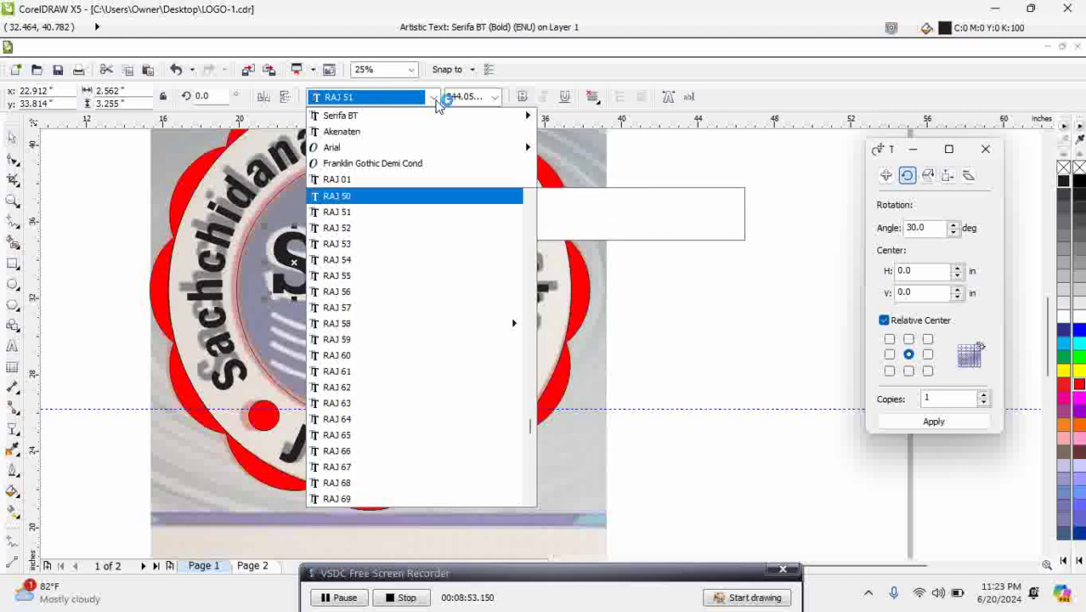
key(Up)
key(Up)
key(Up)
key(Up)
key(Up)
key(Up)
key(Up)
key(Up)
key(Up)
key(Up)
key(Up)
key(Up)
key(Up)
key(Up)
key(Up)
key(Up)
key(Up)
key(Up)
key(Up)
key(Up)
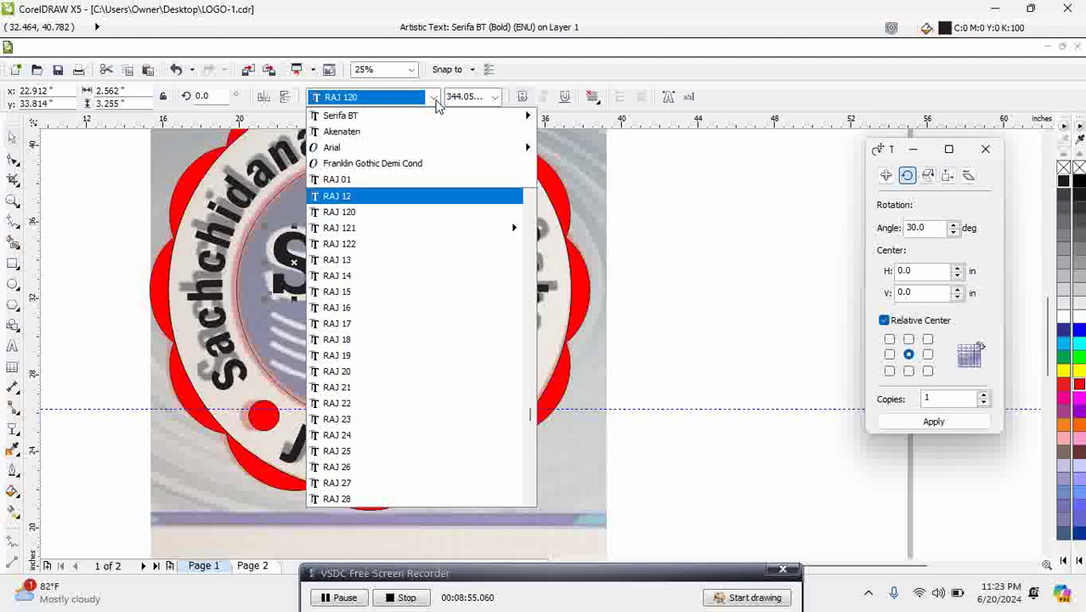
key(Up)
key(Up)
key(Up)
key(Up)
key(Up)
key(Up)
key(Up)
key(Up)
key(Up)
key(Up)
key(Up)
key(Up)
key(Up)
key(Up)
key(Up)
key(Up)
key(Up)
key(Up)
key(Up)
key(Up)
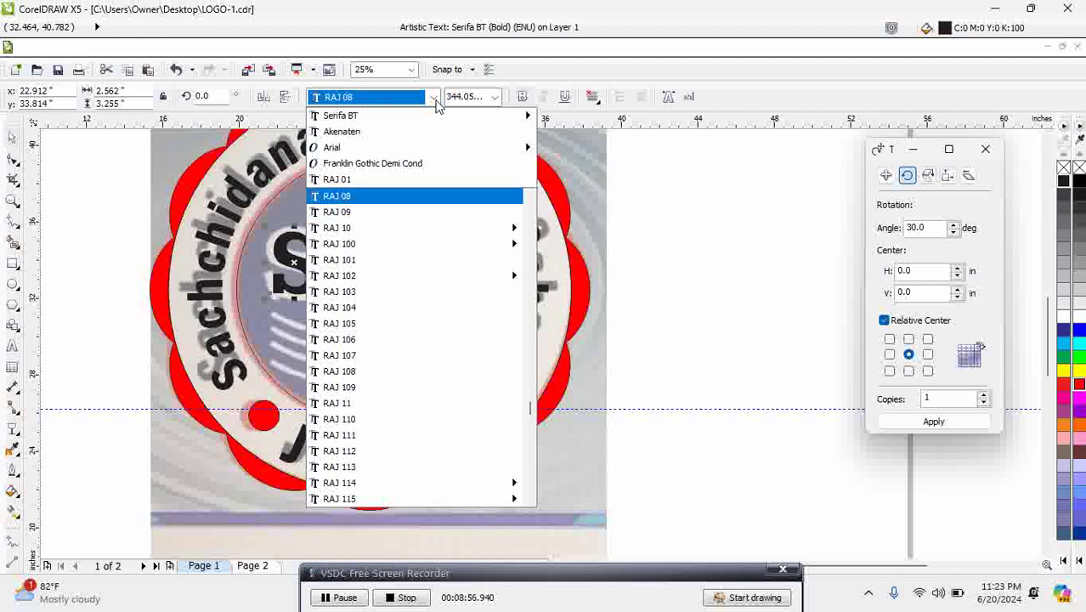
key(Down)
key(Down)
key(Down)
key(Down)
key(Down)
key(Down)
key(Down)
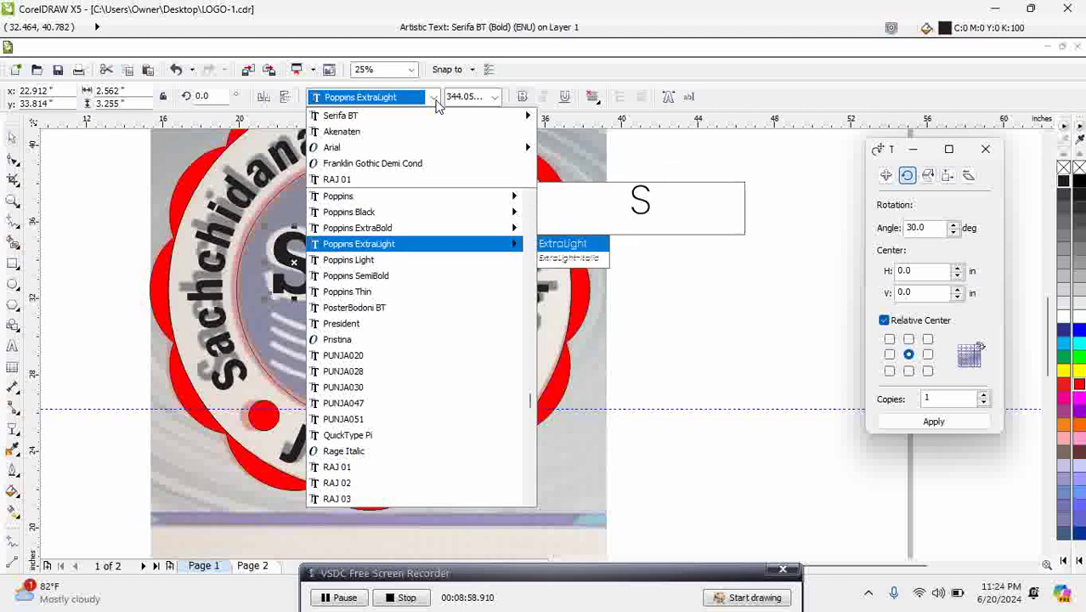
key(Up)
key(Up)
key(Up)
key(Up)
key(Up)
key(Up)
key(Up)
key(Up)
key(Up)
key(Up)
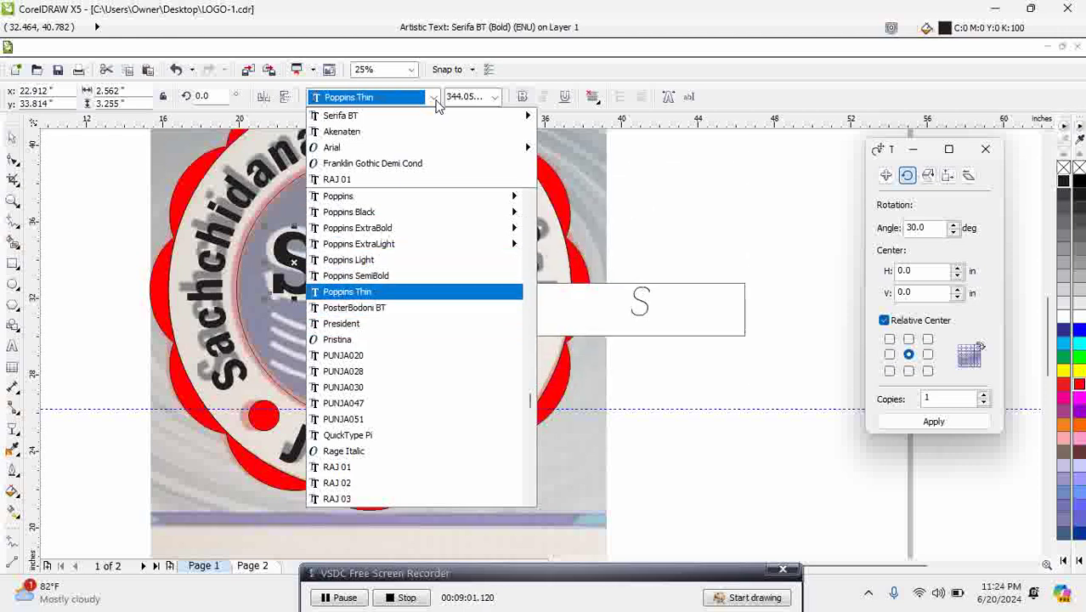
key(Up)
key(Up)
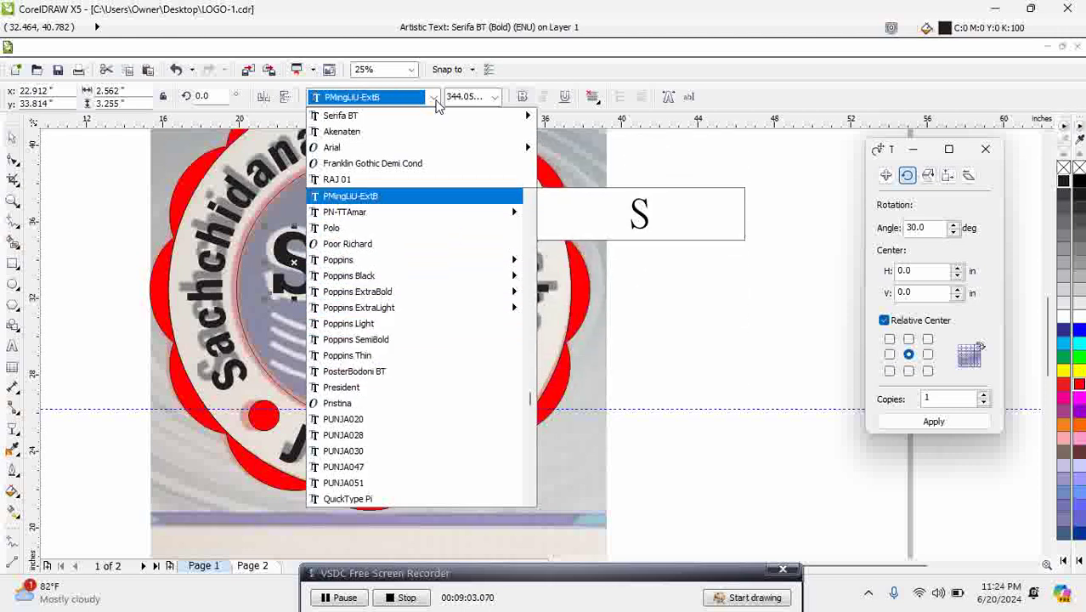
key(Down)
key(Down)
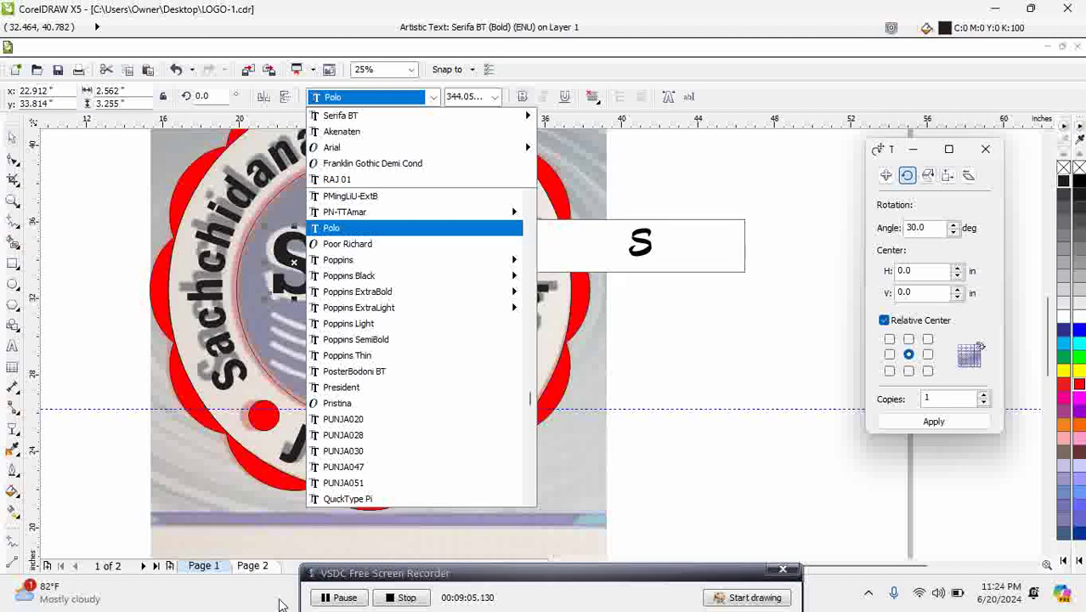
click(322, 593)
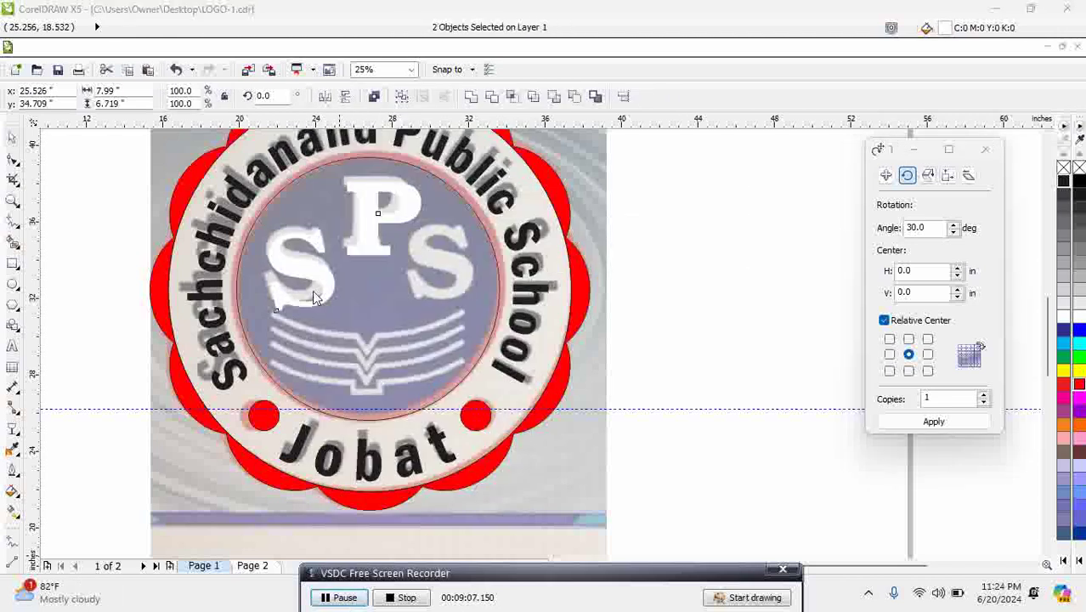
Step: Fill the left S with red (R:255 G:0 B:0) and place a copy over the bitmap's right S
click(691, 232)
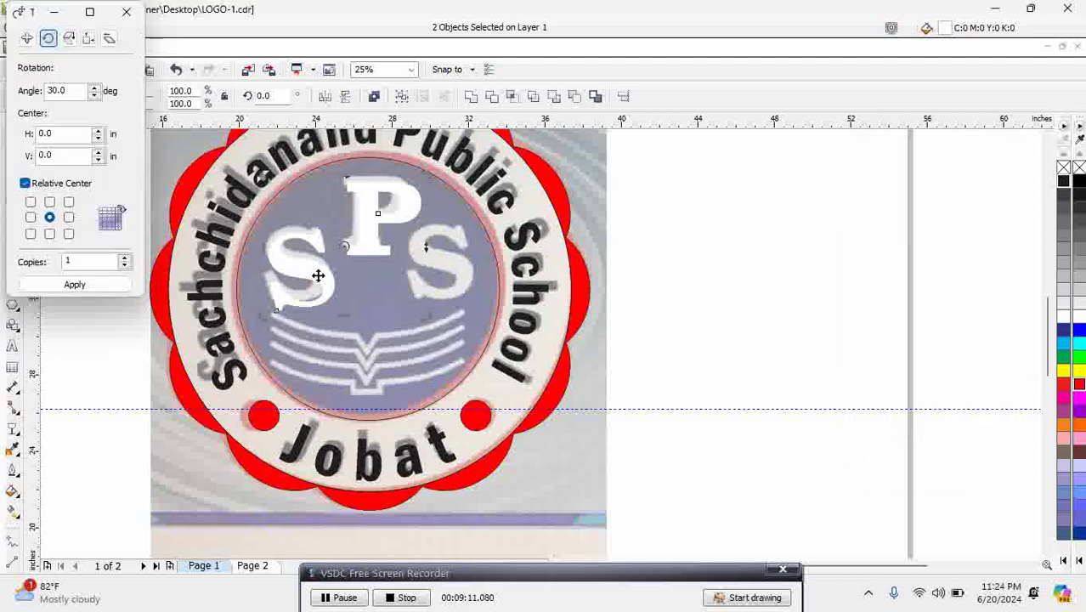
click(677, 253)
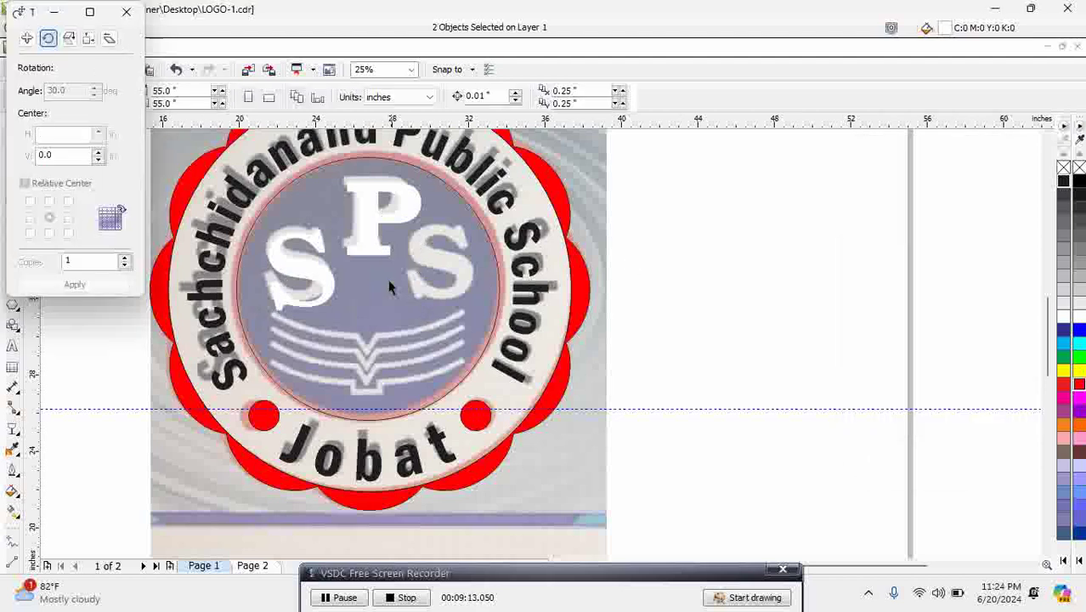
click(327, 278)
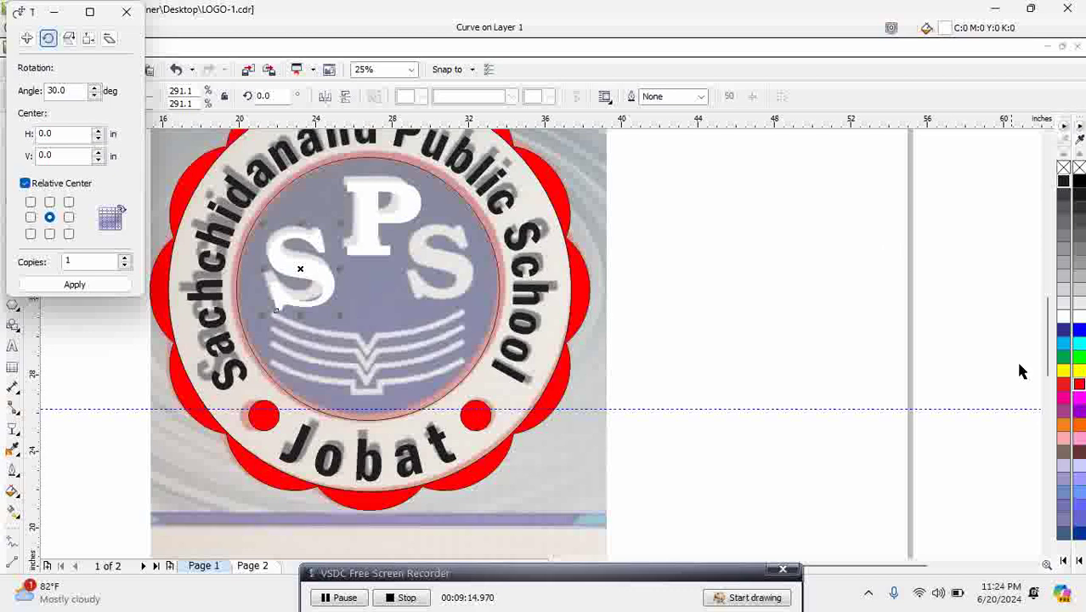
click(1080, 385)
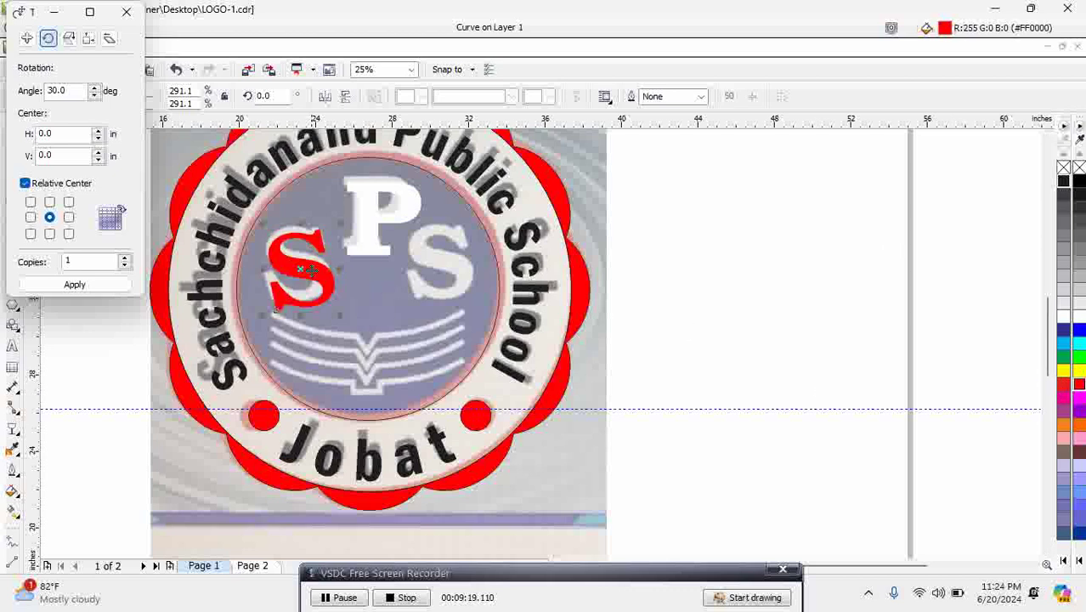
drag(304, 269, 444, 264)
right_click(444, 264)
Step: Group the two S letters and align the P's horizontal centre with the group
click(324, 276)
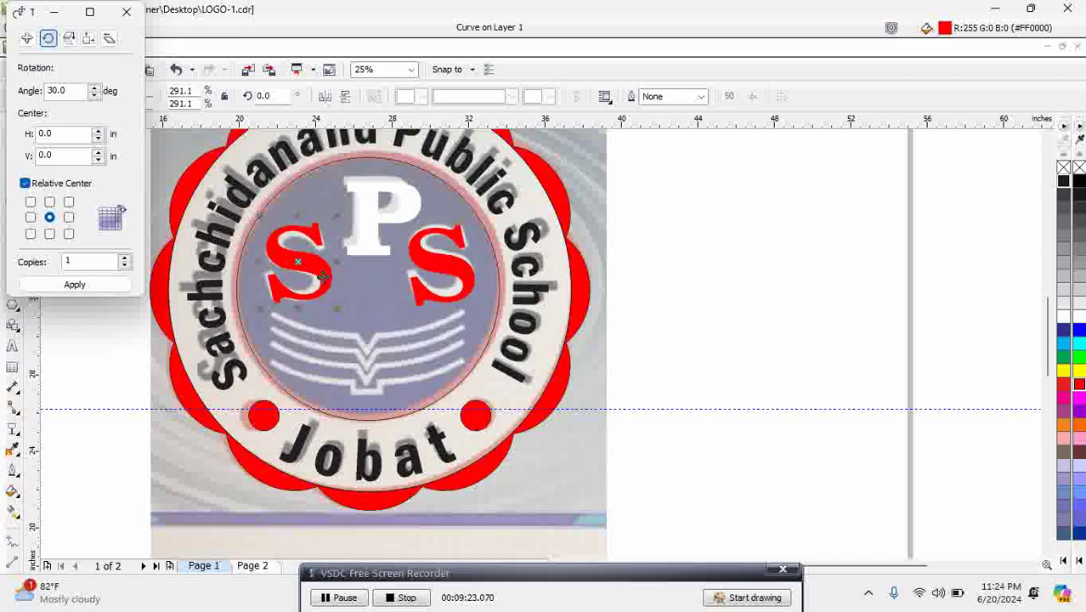
shift+click(418, 238)
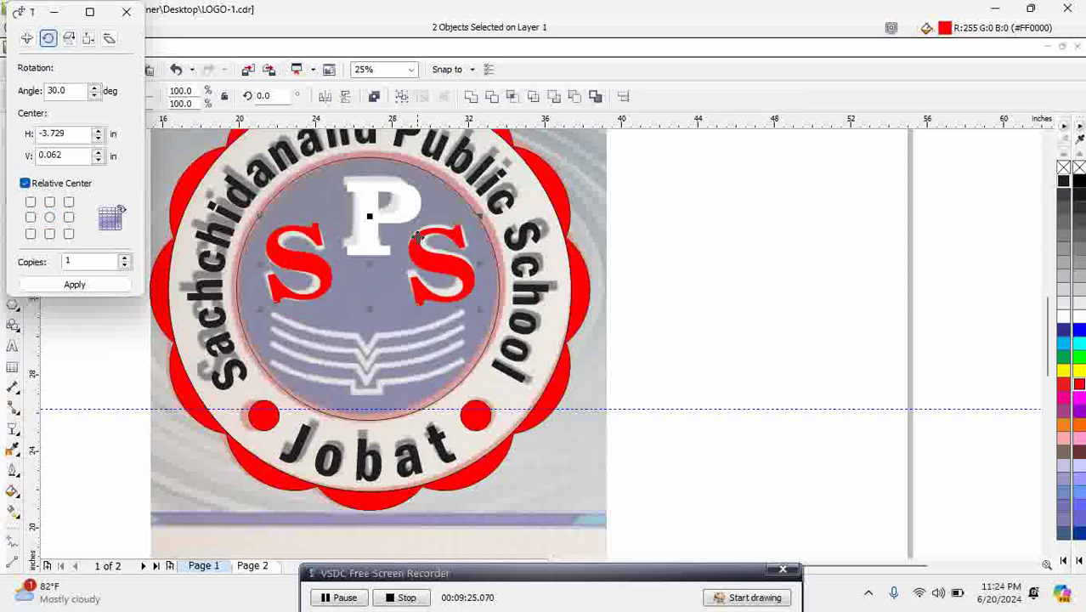
shift+click(371, 253)
key(ctrl+g)
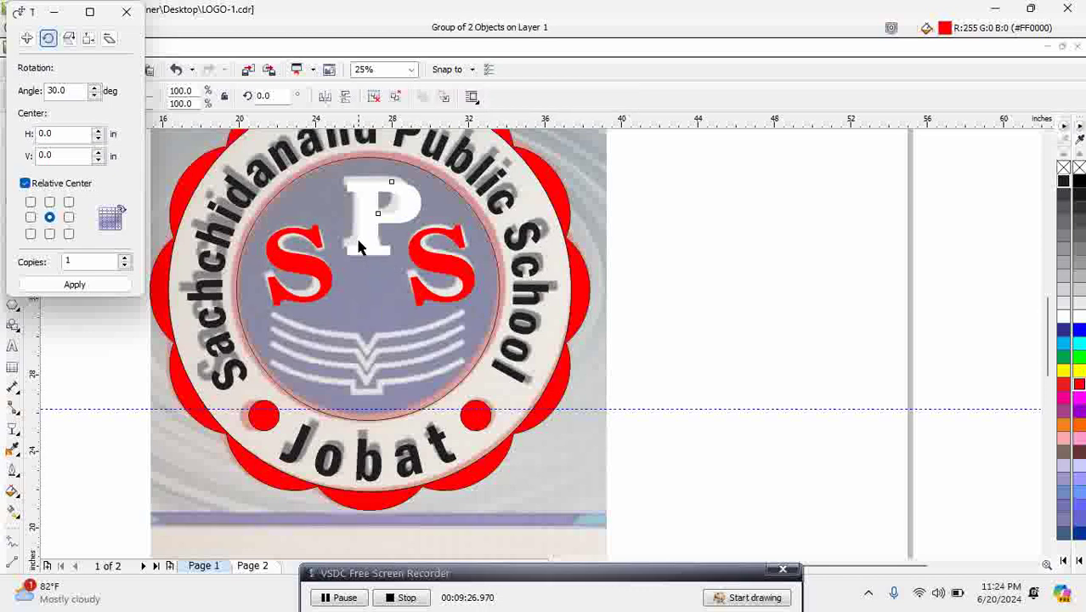
key(c)
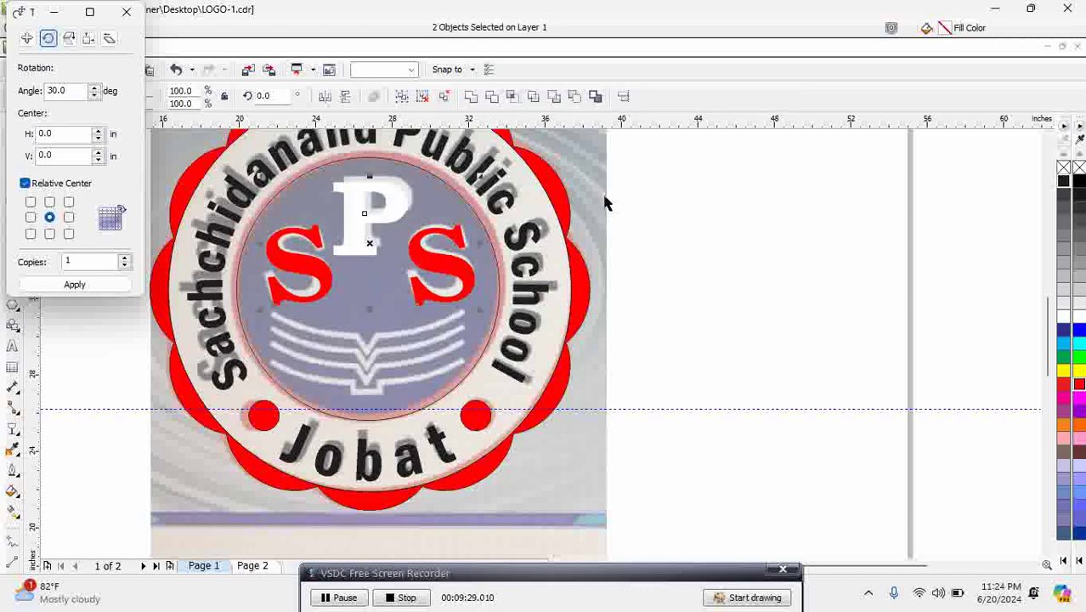
Step: Fill the P with the same red as the two S letters
click(604, 195)
click(393, 217)
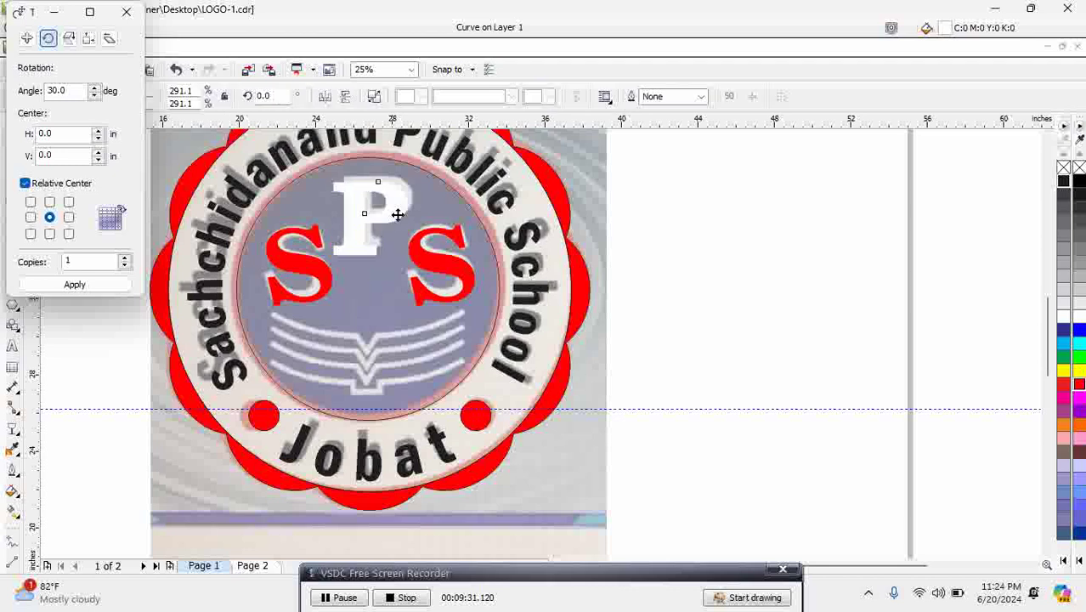
click(1079, 387)
click(811, 353)
Step: Draw an ellipse about 11.68 in wide along the book's top curved line and stretch it upward to about 5.12 in high
drag(189, 235, 635, 456)
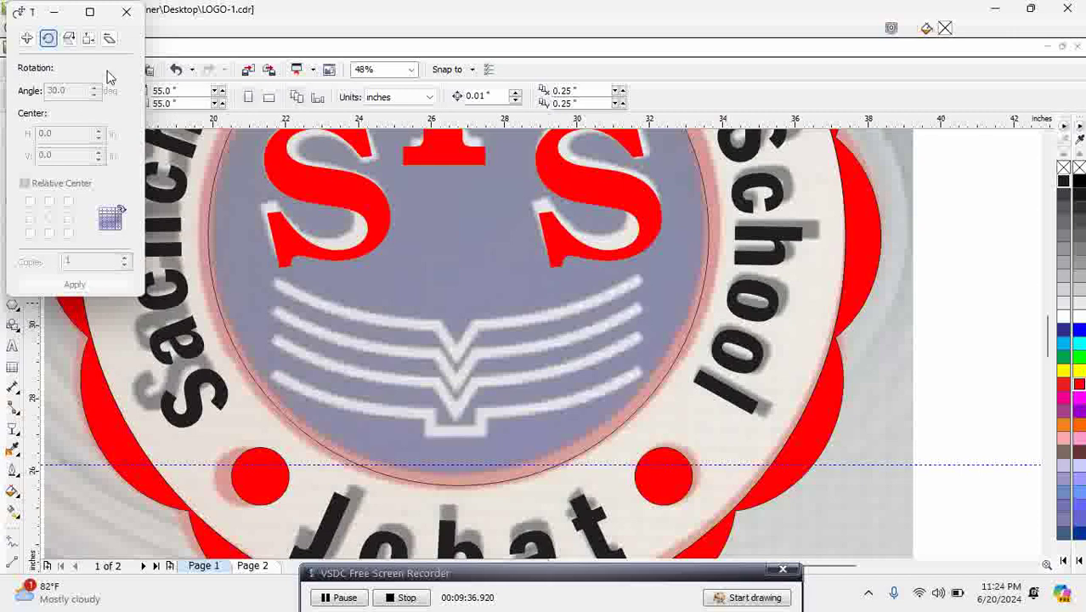
click(126, 12)
click(15, 285)
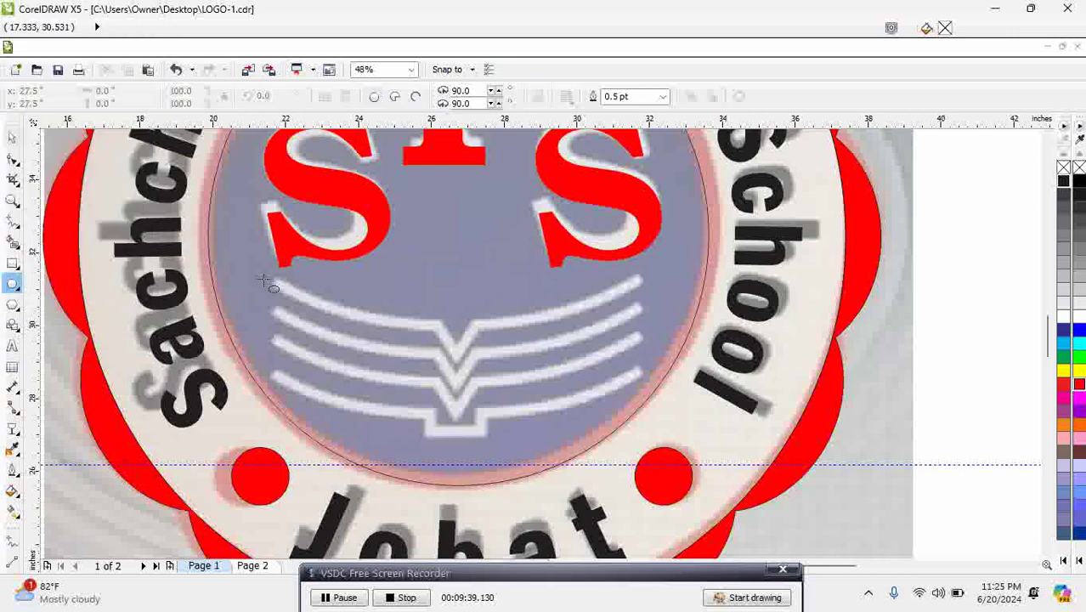
drag(247, 170, 670, 326)
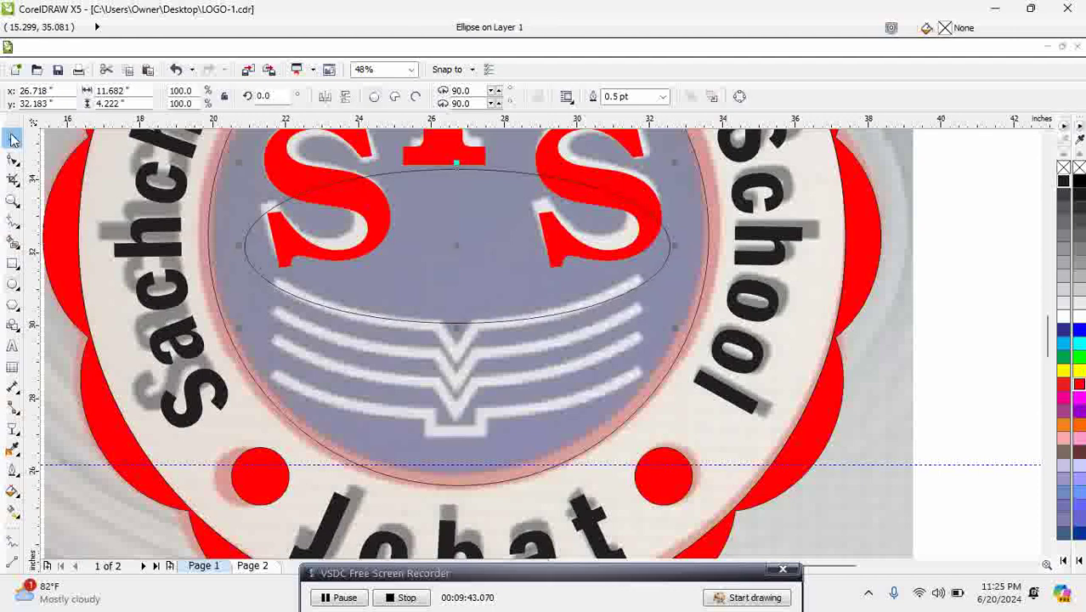
scroll(839, 203, up, 2)
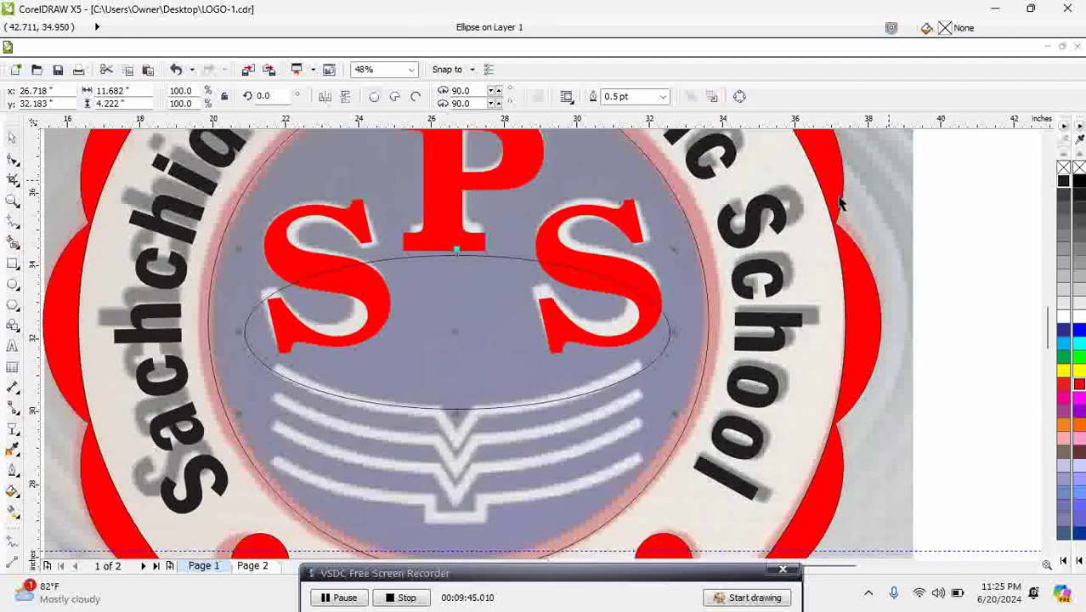
drag(456, 247, 456, 219)
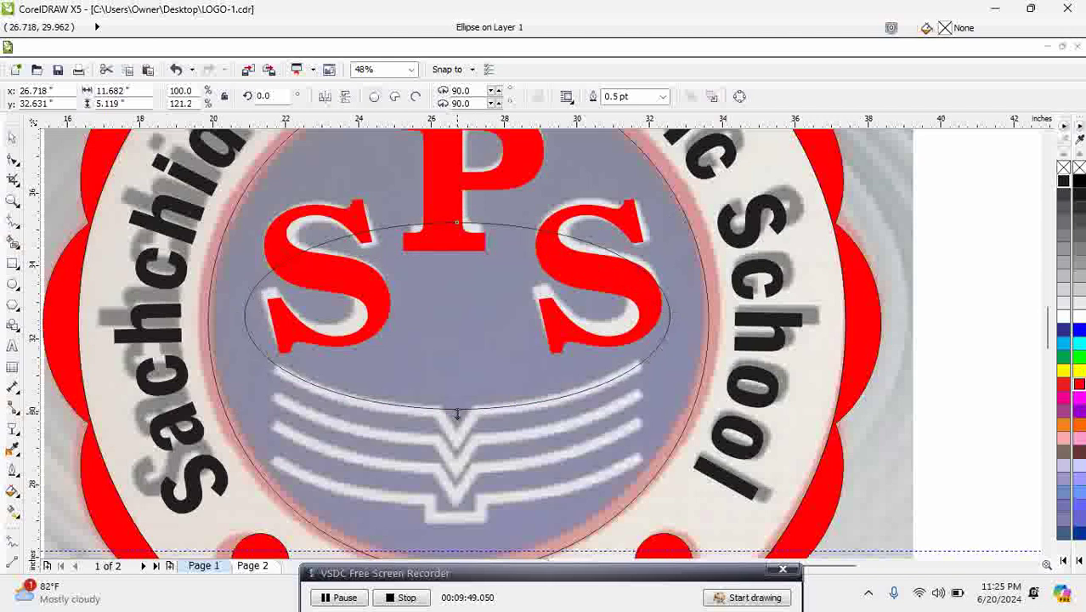
Step: Draw a rectangle about 14 by 5.45 in over the ellipse down to the book line's ends, trim the ellipse with it and delete the rectangle
click(13, 263)
drag(195, 166, 707, 366)
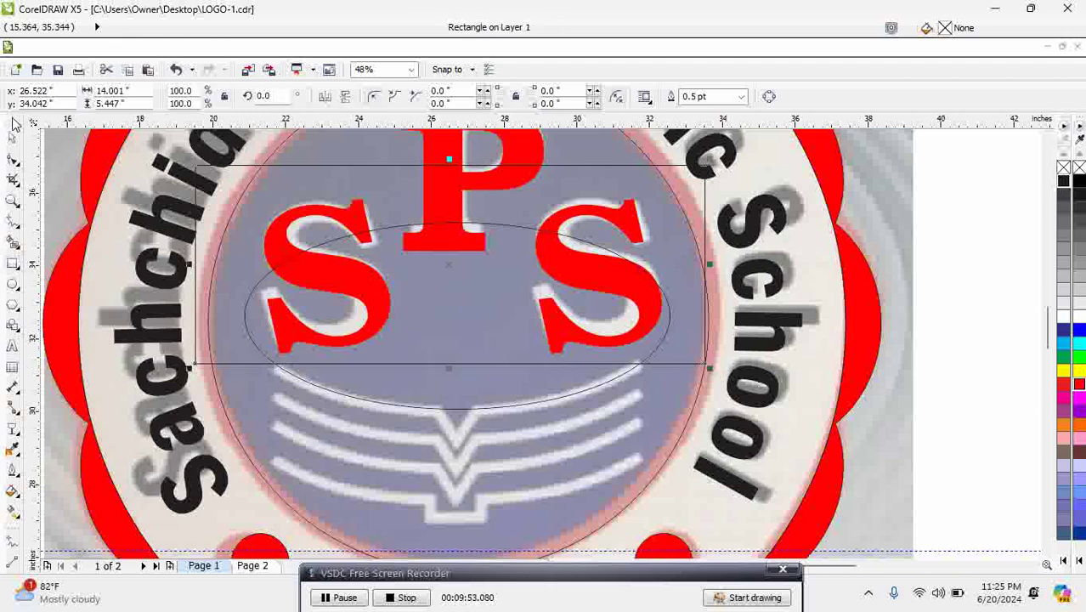
key(Escape)
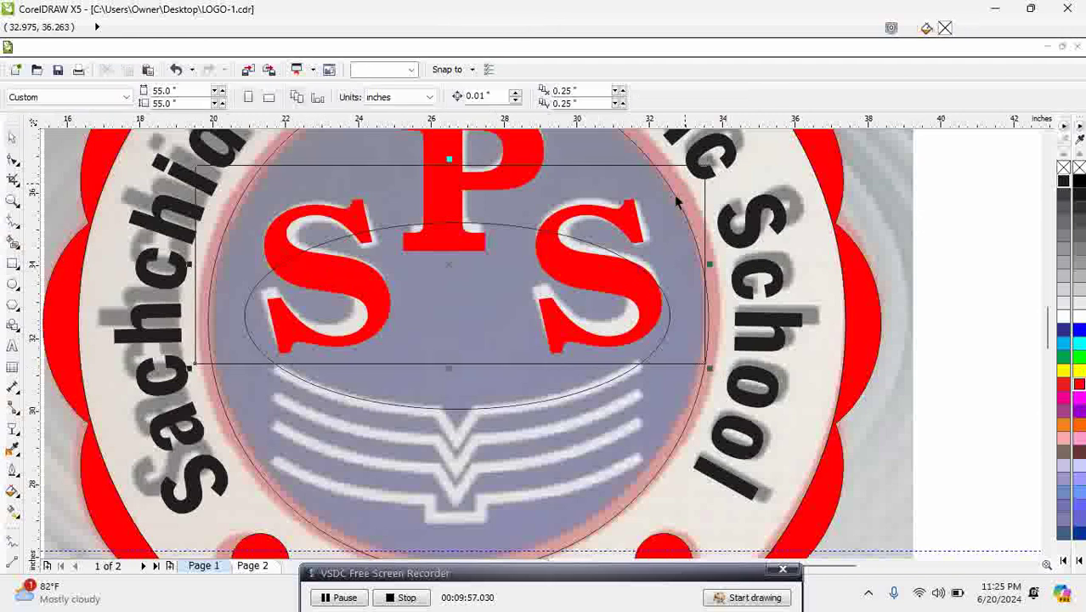
shift+click(524, 400)
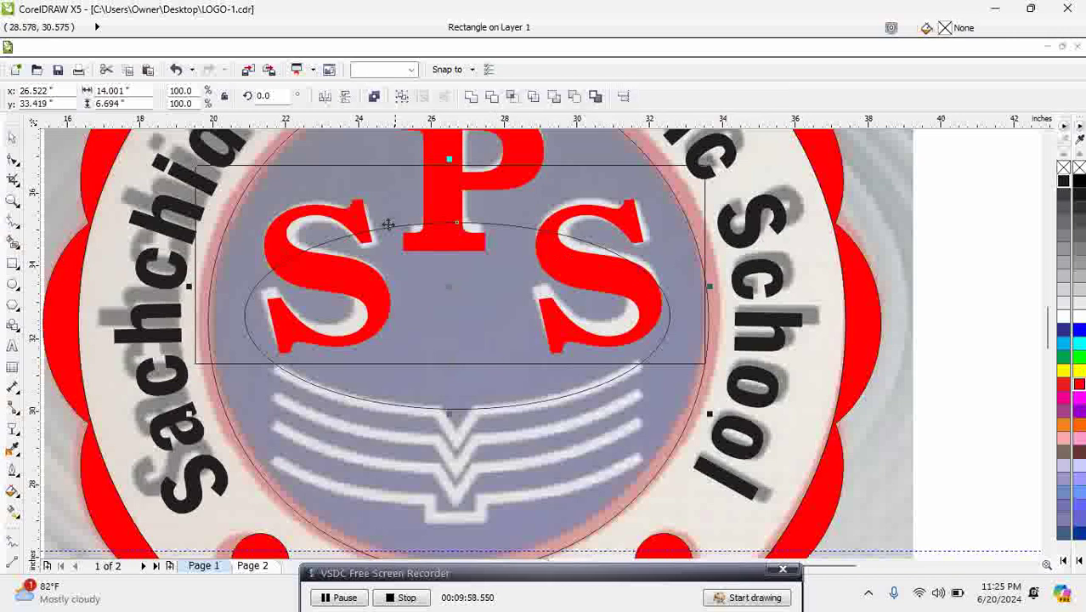
click(492, 96)
key(Delete)
Step: Break the straight top edge of the trimmed ellipse and delete its segments, keeping only the lower arc
click(434, 379)
click(13, 159)
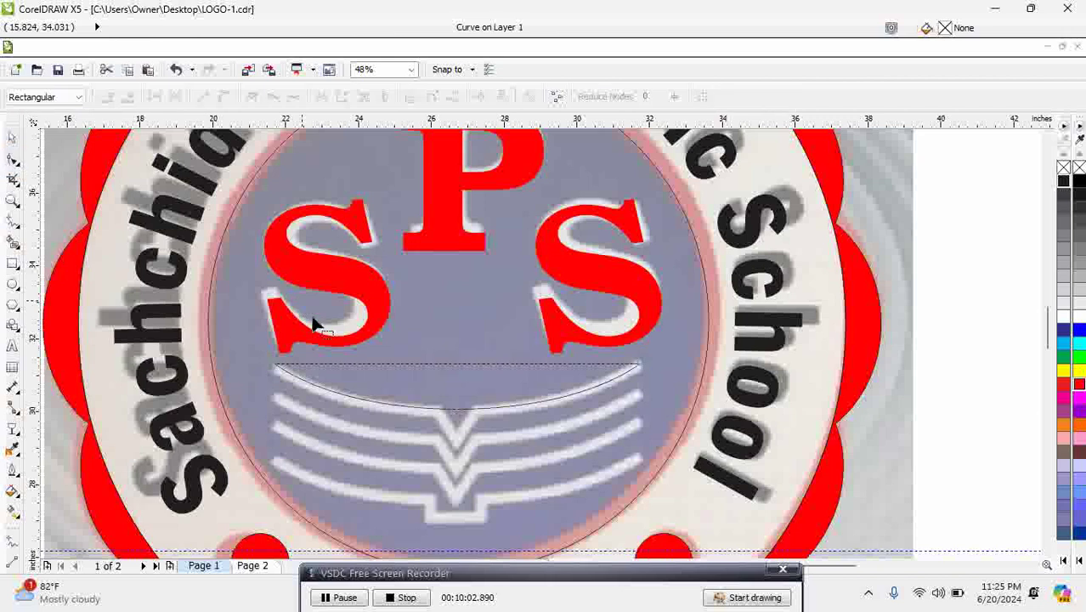
double_click(440, 365)
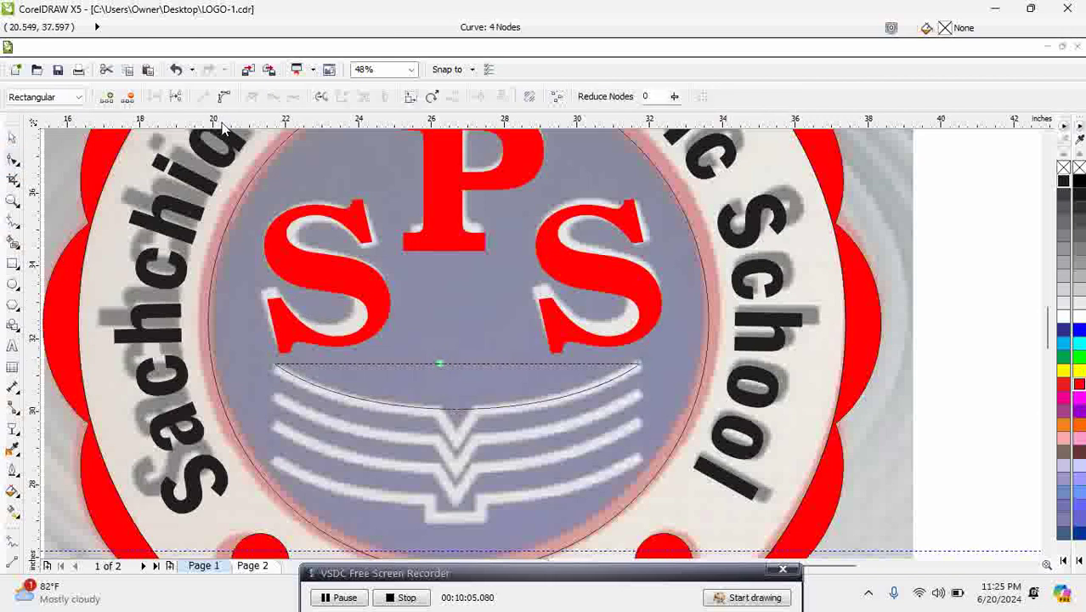
click(177, 97)
click(477, 420)
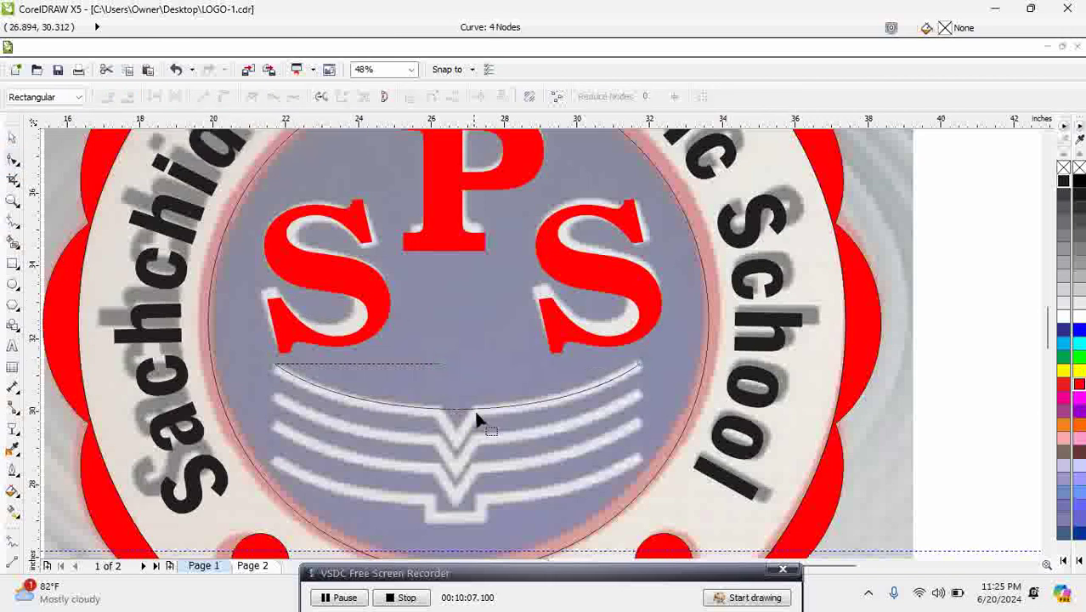
click(303, 377)
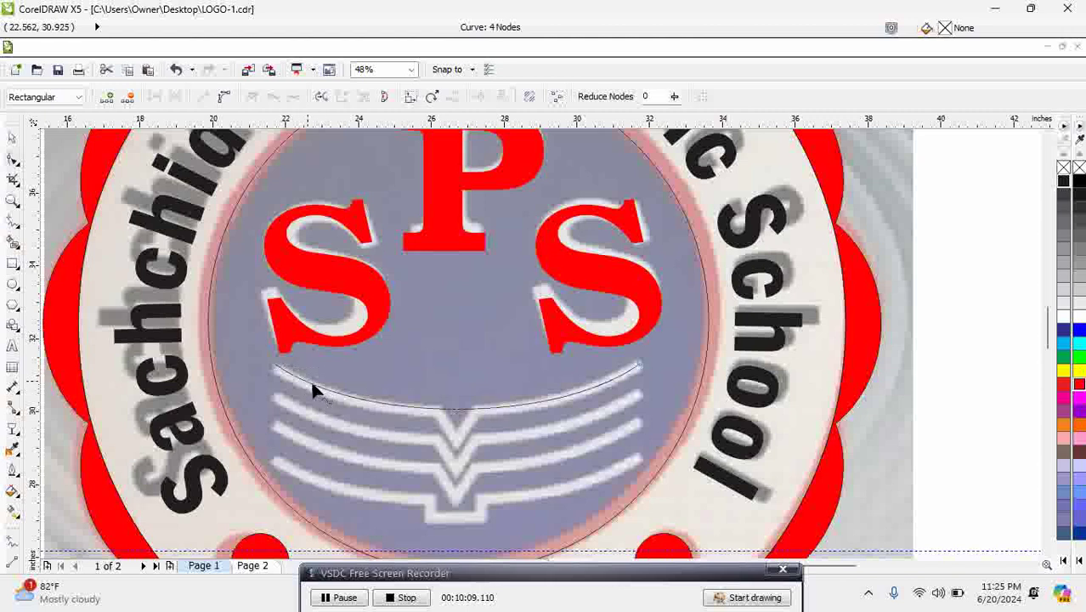
key(Delete)
Step: Draw a square about 1 in wide above the middle of the arc and rotate it 45 degrees
click(12, 263)
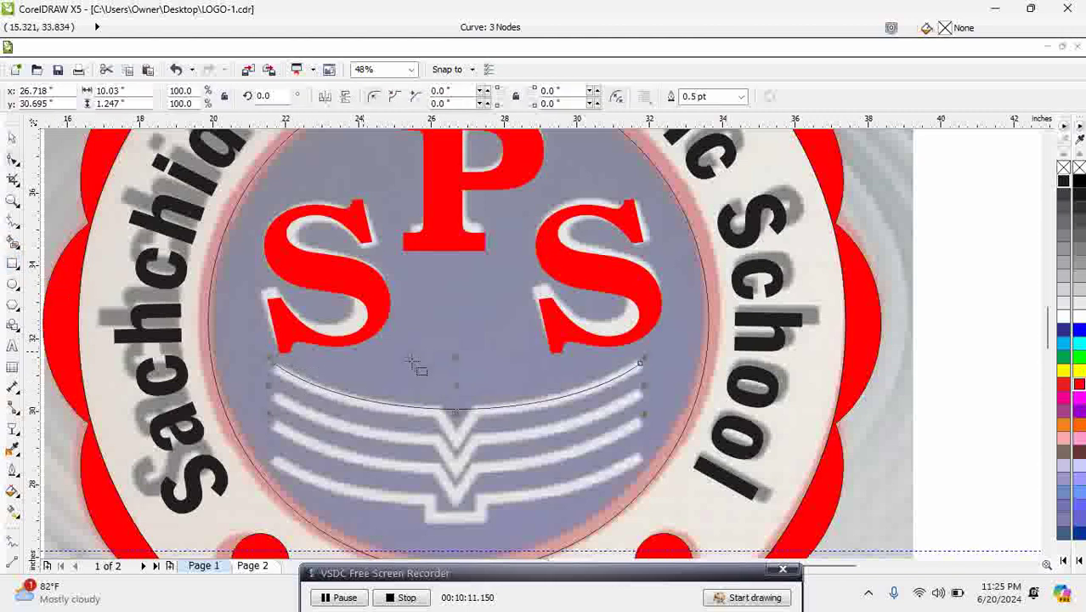
drag(443, 323, 479, 360)
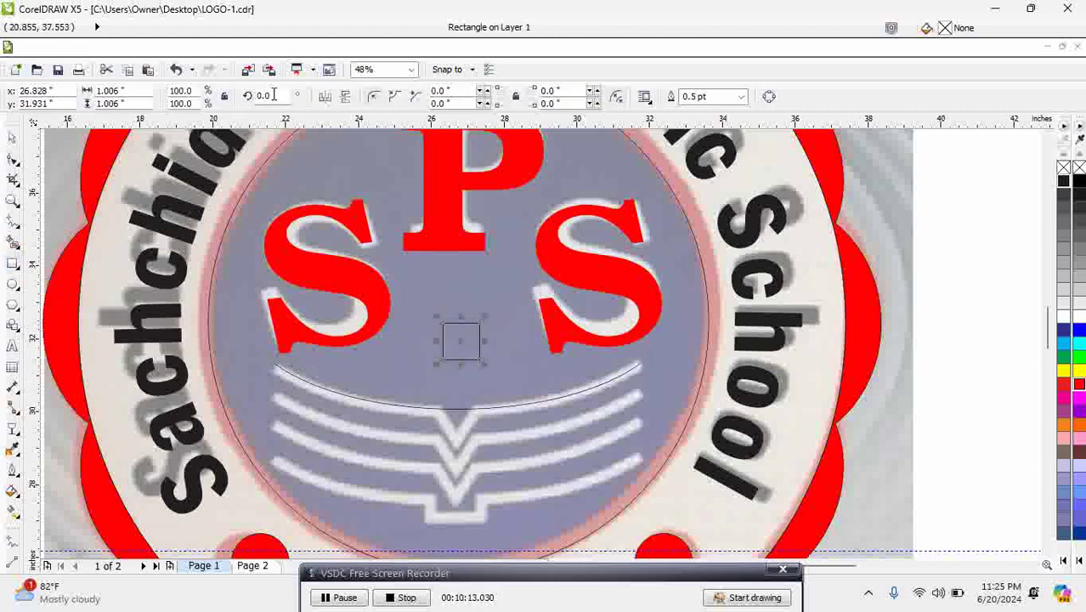
text(4)
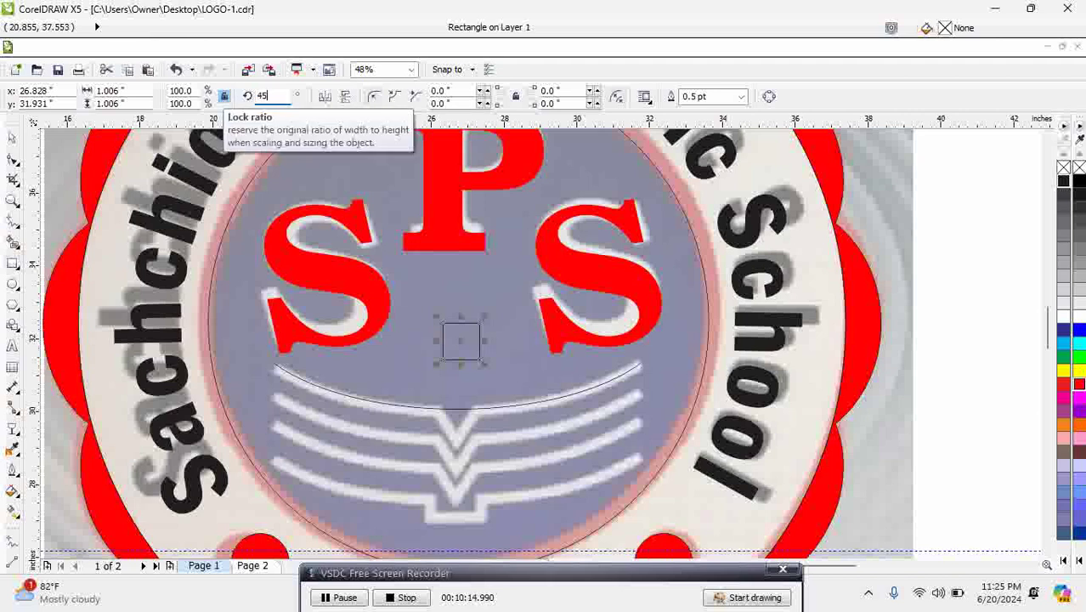
text(5)
key(Return)
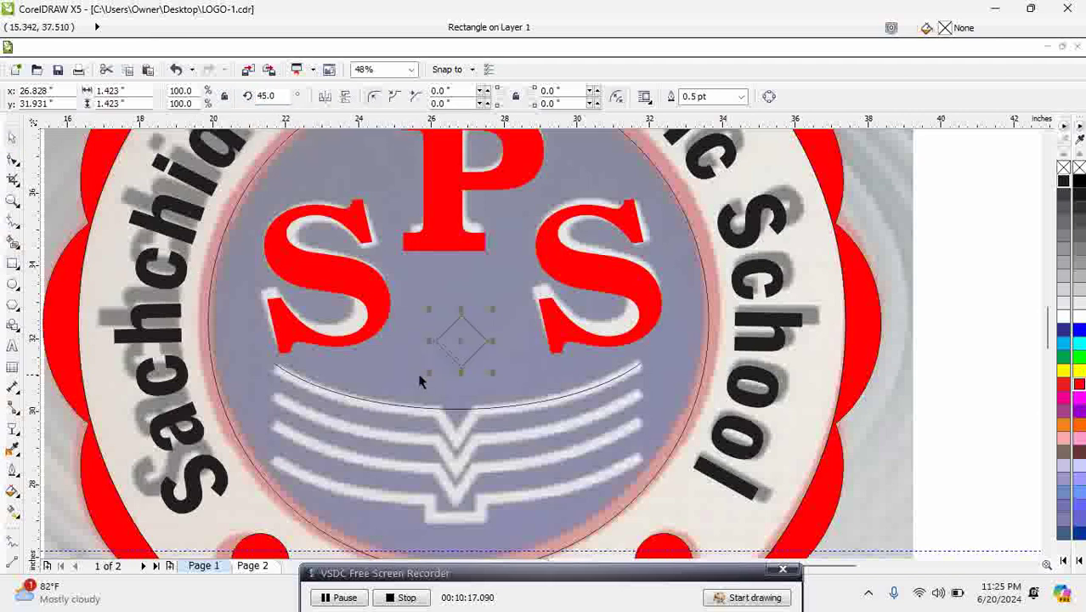
Step: Move the diamond onto the arc's middle over the book's V notch, narrow it to about 1.23 in and weld it with the arc
mouse_move(458, 399)
mouse_down()
mouse_move(480, 407)
mouse_move(475, 417)
mouse_move(461, 411)
mouse_up()
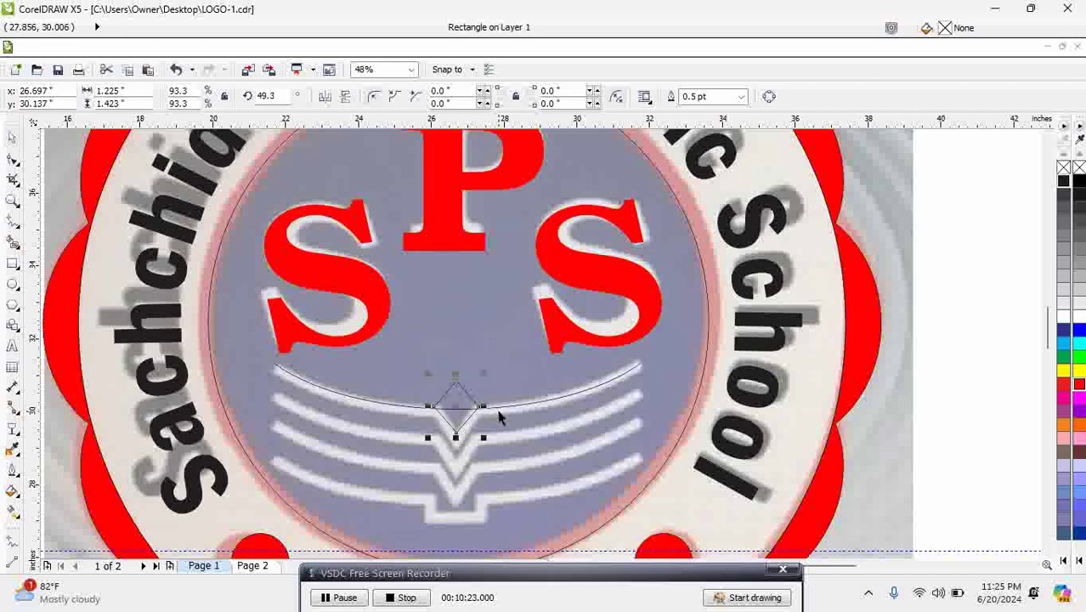
shift+click(501, 406)
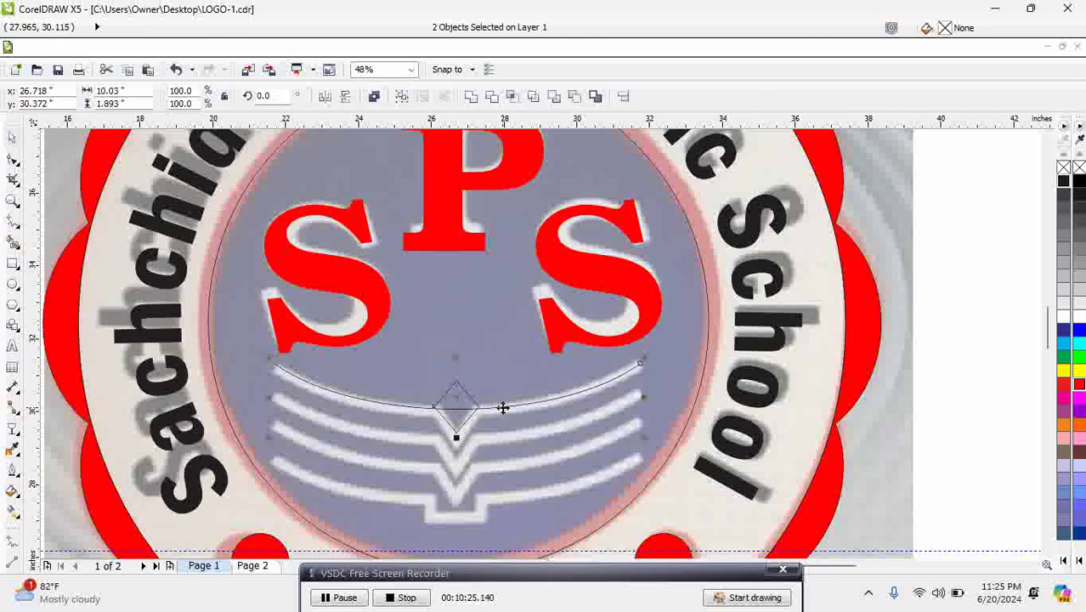
click(470, 95)
Step: Delete the diamond's top node in the welded curve to open it into a V
click(13, 160)
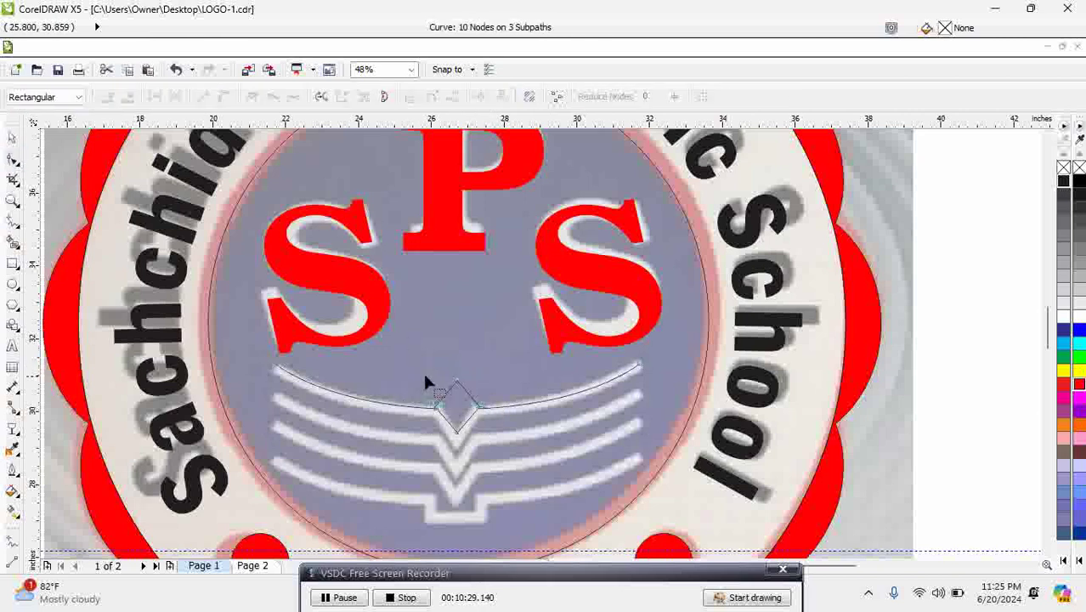
click(477, 409)
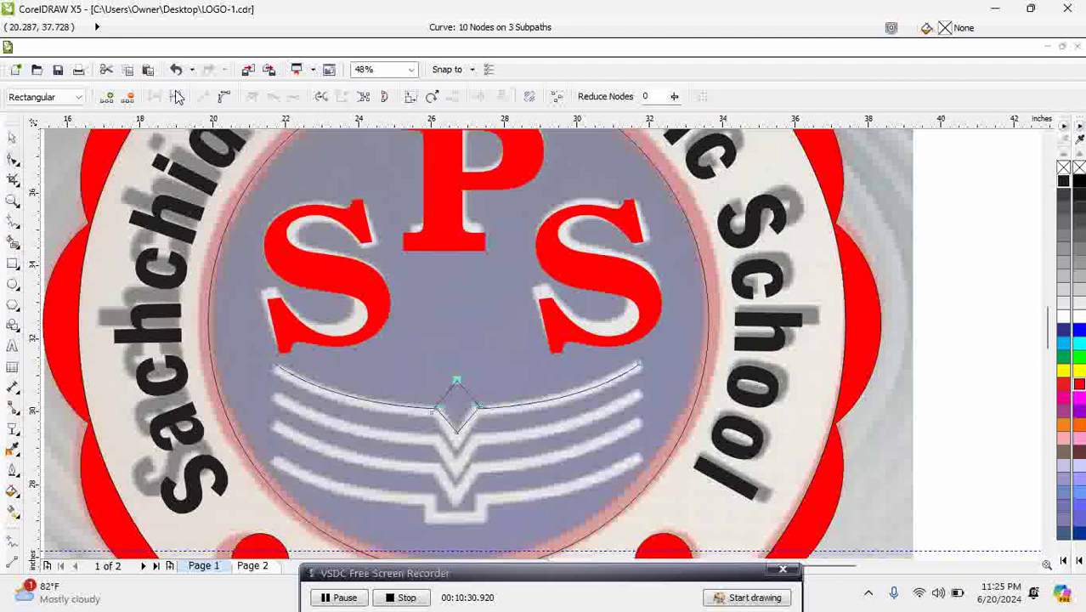
click(417, 364)
double_click(456, 380)
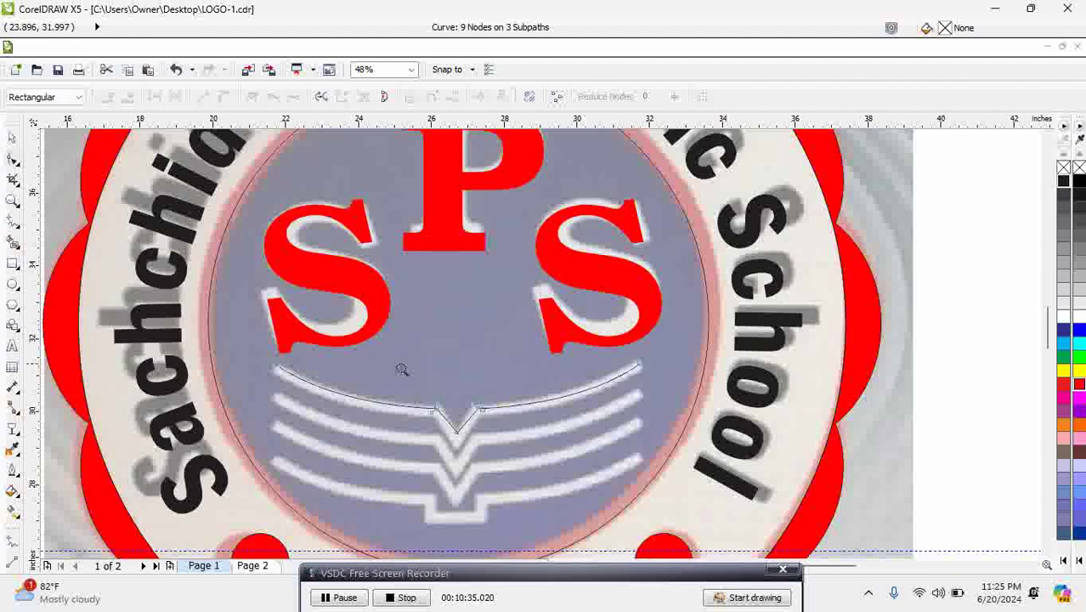
Step: Delete the leftover stub nodes protruding above the arc at both upper ends of the V
click(462, 415)
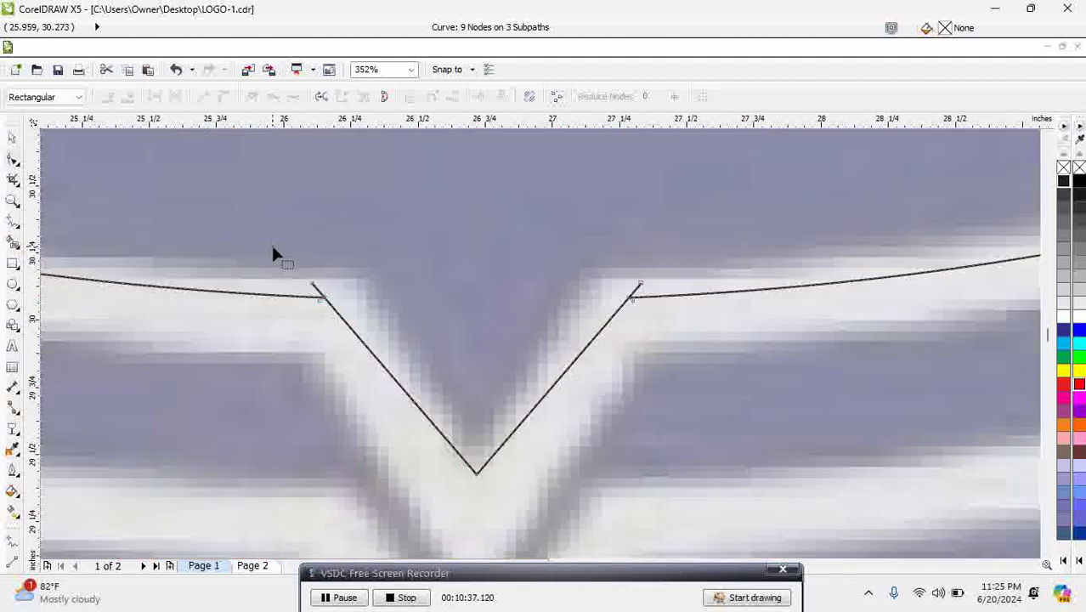
drag(304, 264, 372, 290)
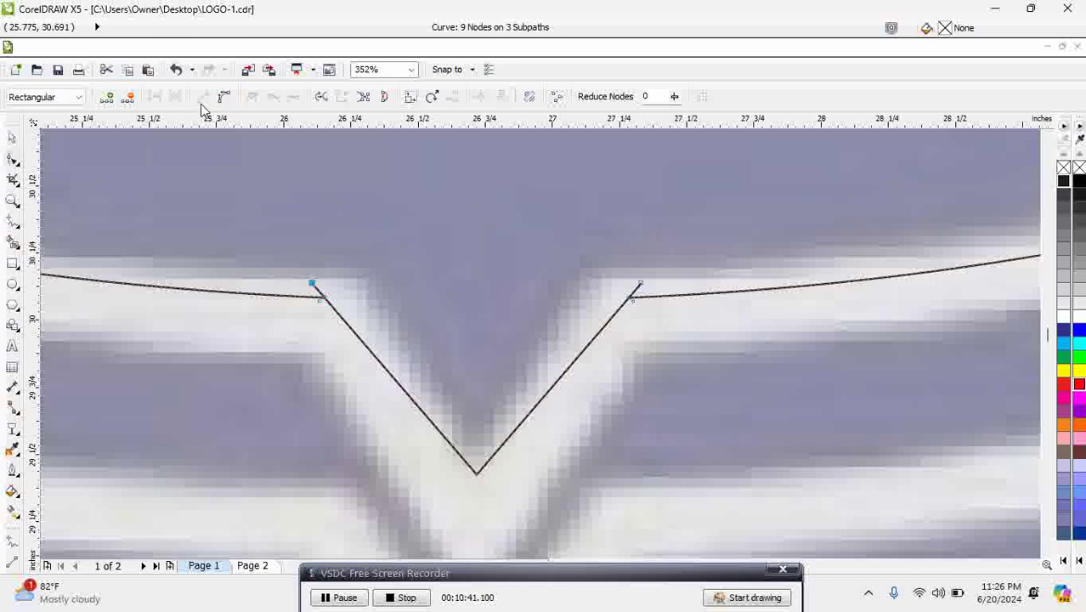
key(Delete)
drag(650, 299, 669, 303)
key(Delete)
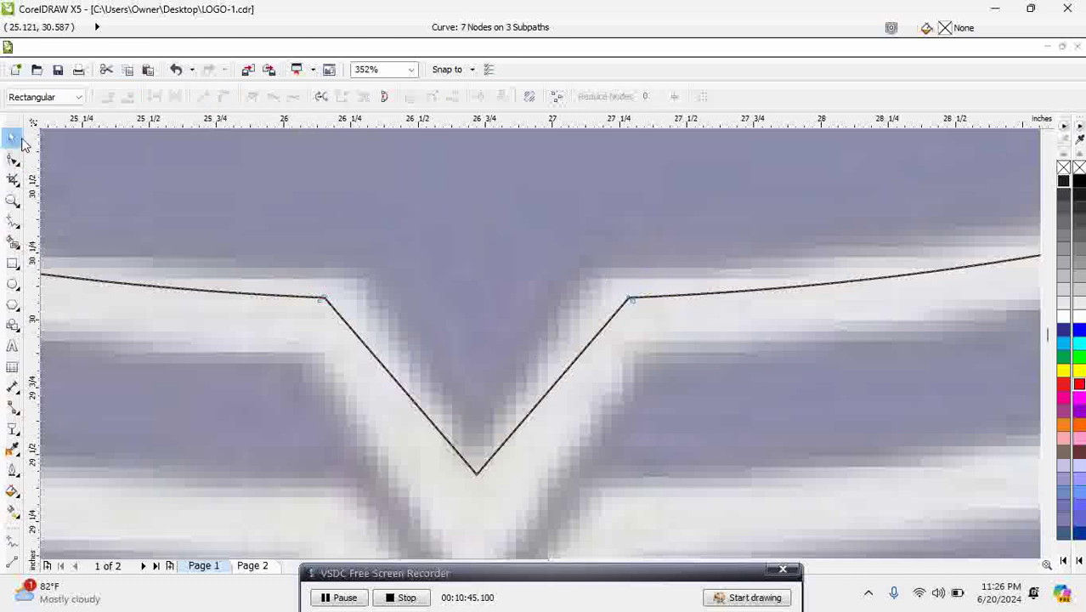
scroll(289, 290, up, 5)
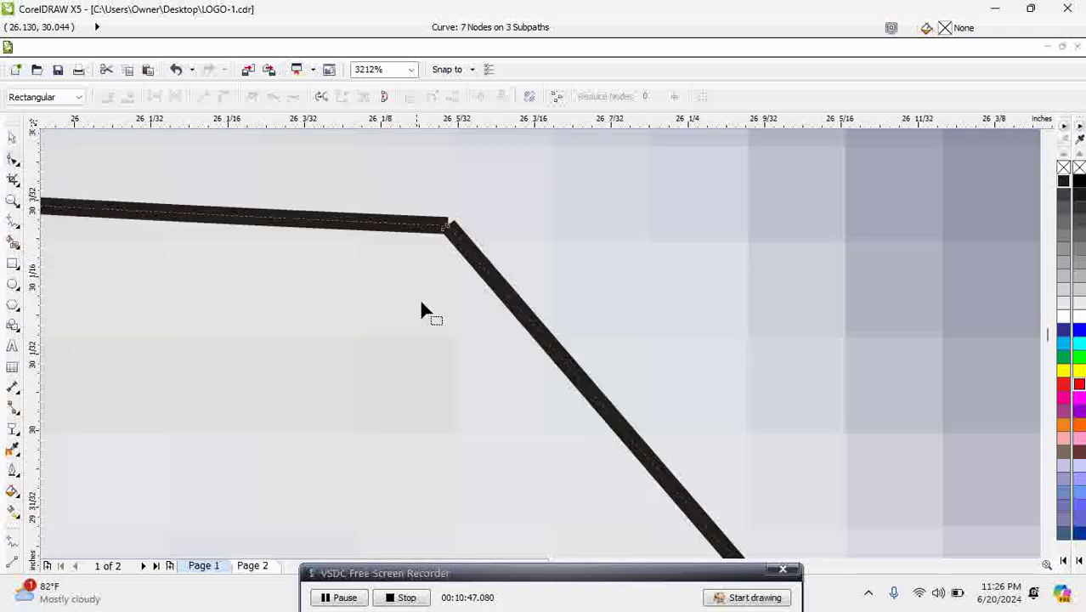
scroll(444, 255, down, 3)
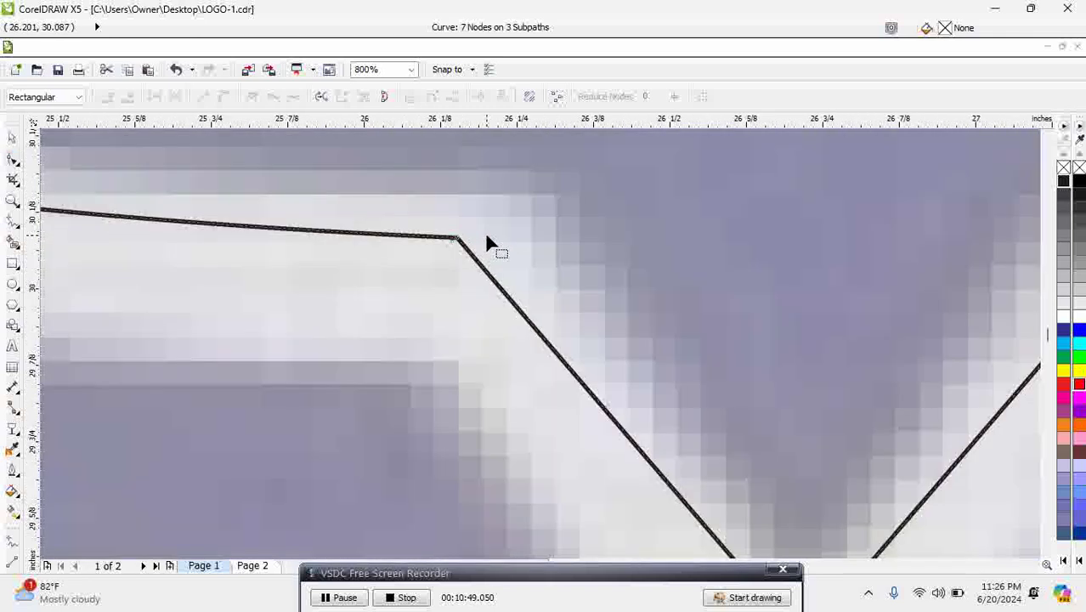
Step: Join the open arc ends to the V at both of its upper corners to make one continuous curve
click(156, 97)
drag(739, 207, 835, 268)
click(156, 96)
Step: Copy the V-notched curve down onto the second book line and repeat the copy for the third and fourth lines
click(12, 136)
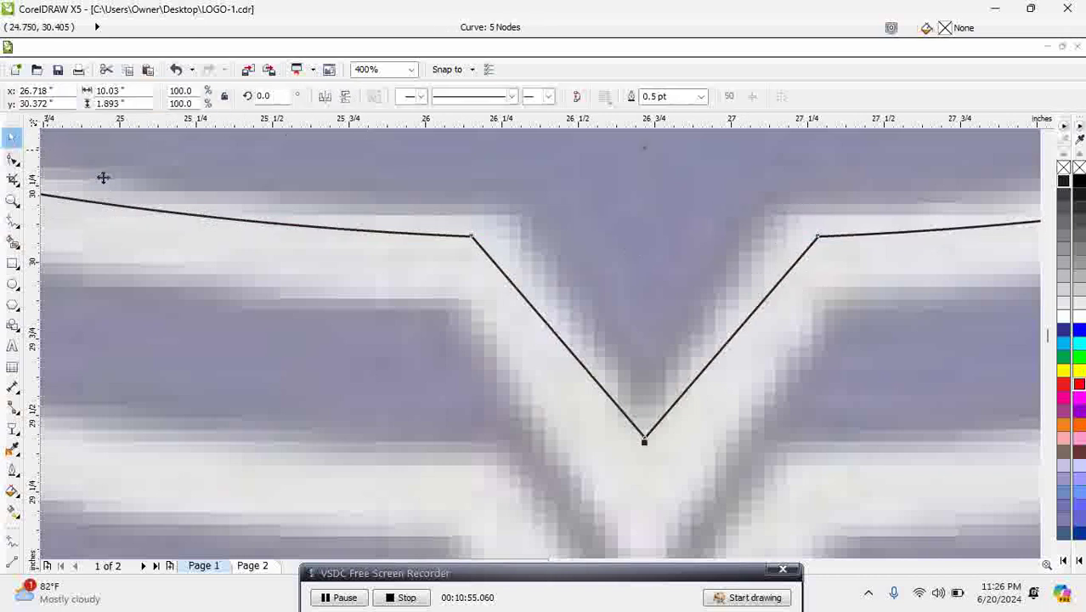
scroll(517, 274, down, 2)
scroll(517, 274, down, 1)
drag(526, 260, 520, 295)
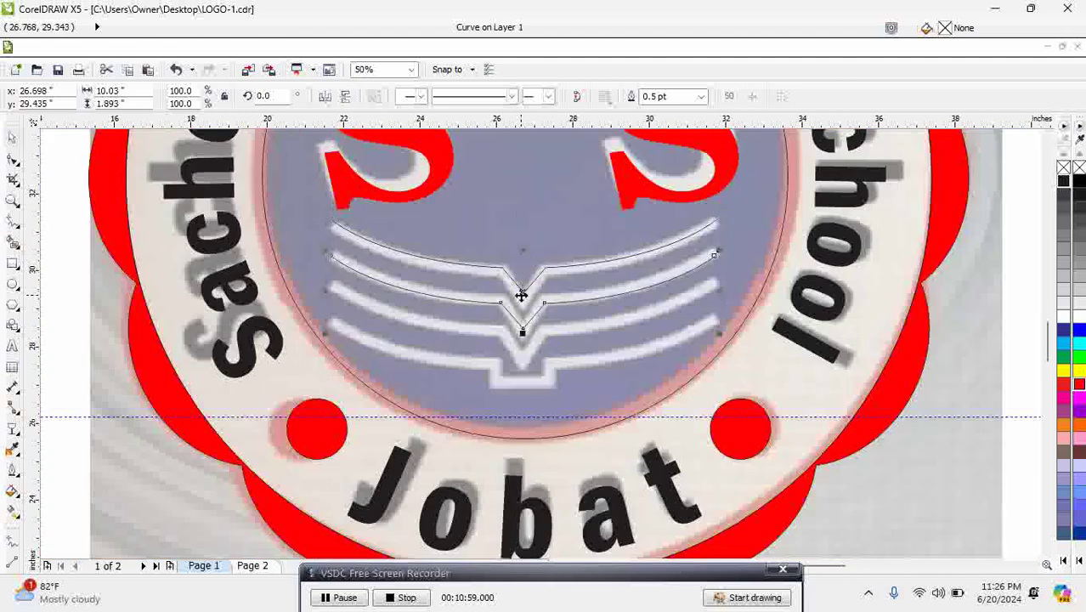
key(ctrl+r)
key(ctrl+r)
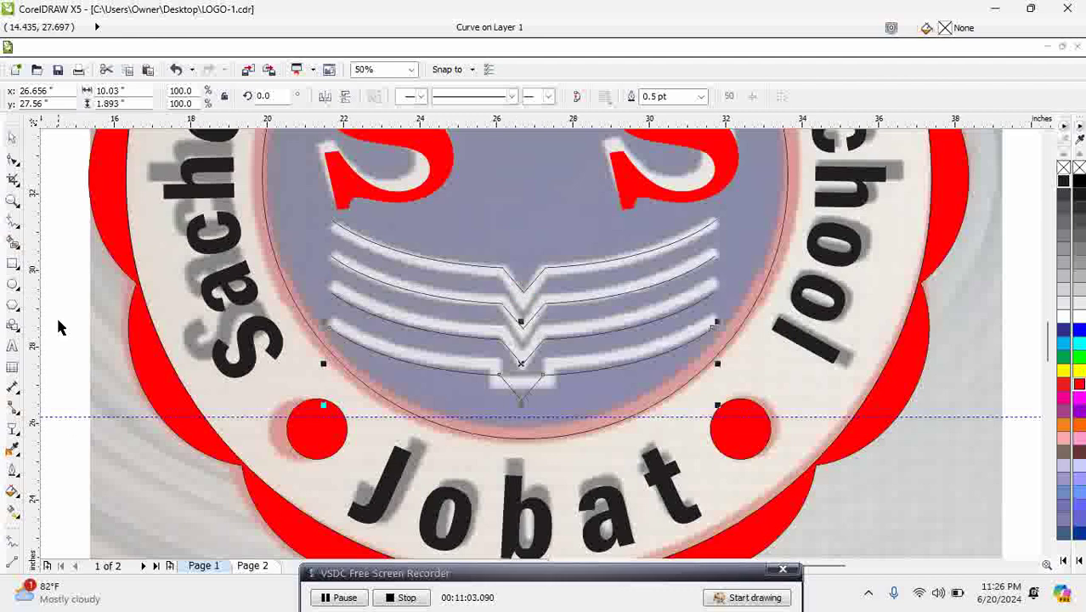
Step: Draw a rectangle about 1.35 by 0.83 in over the lowest line's V and weld it with that line
click(13, 264)
drag(495, 371, 554, 406)
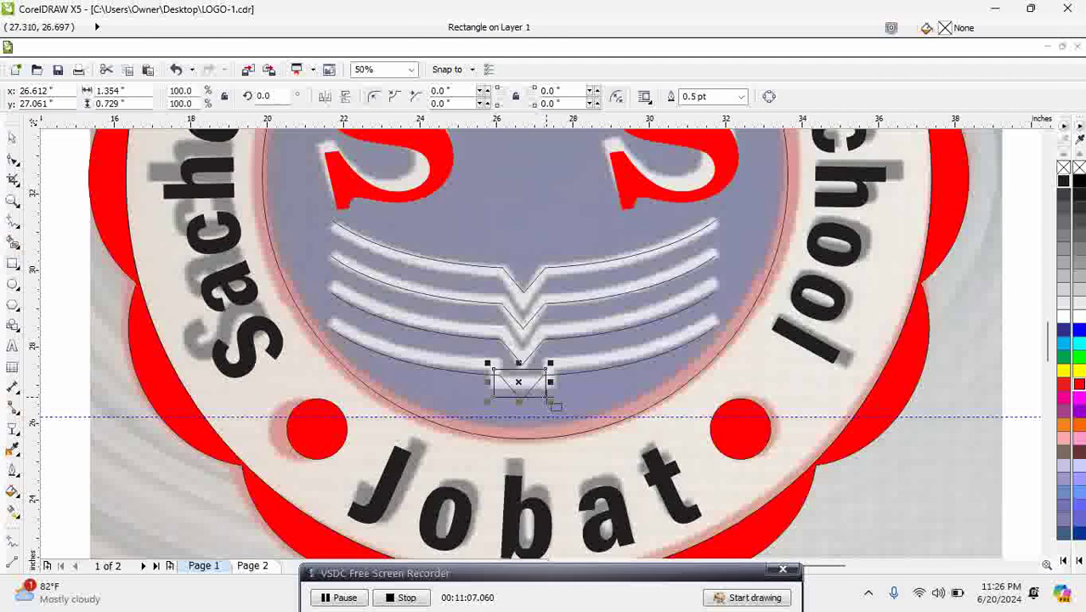
click(13, 138)
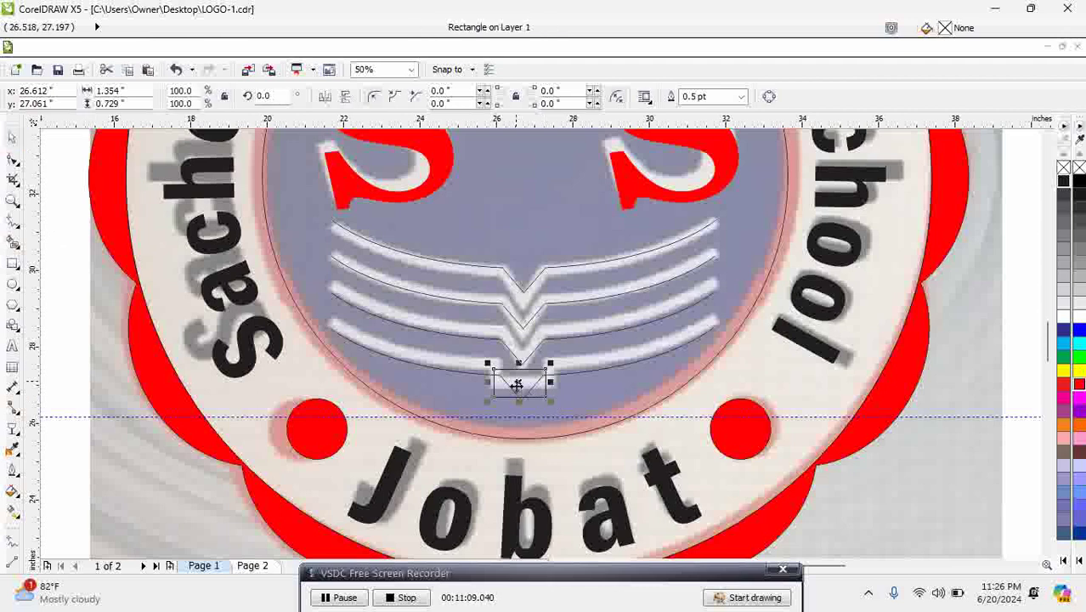
drag(518, 406, 519, 415)
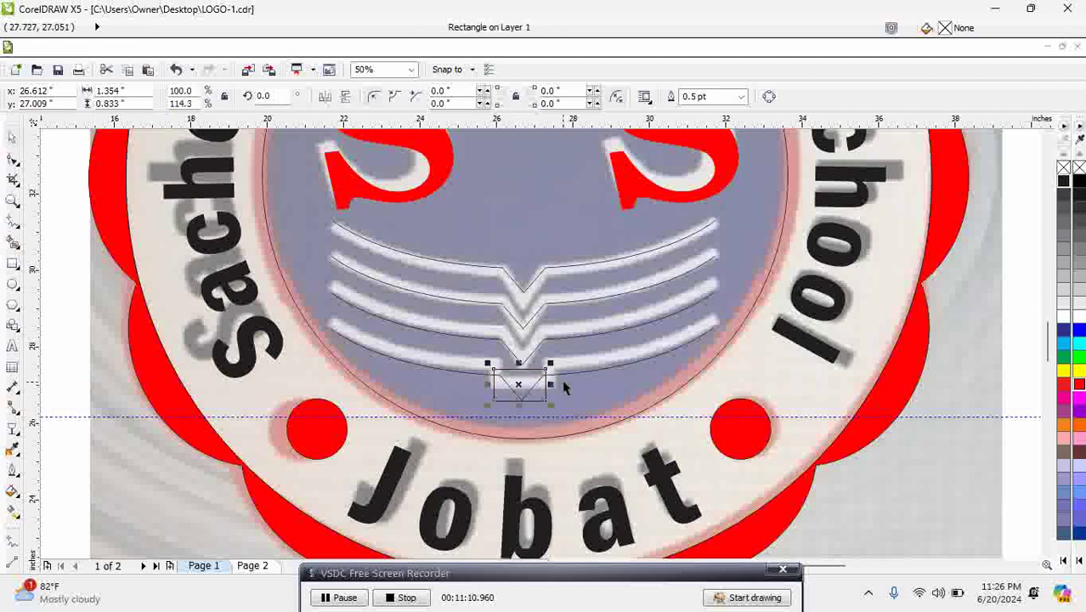
shift+click(564, 374)
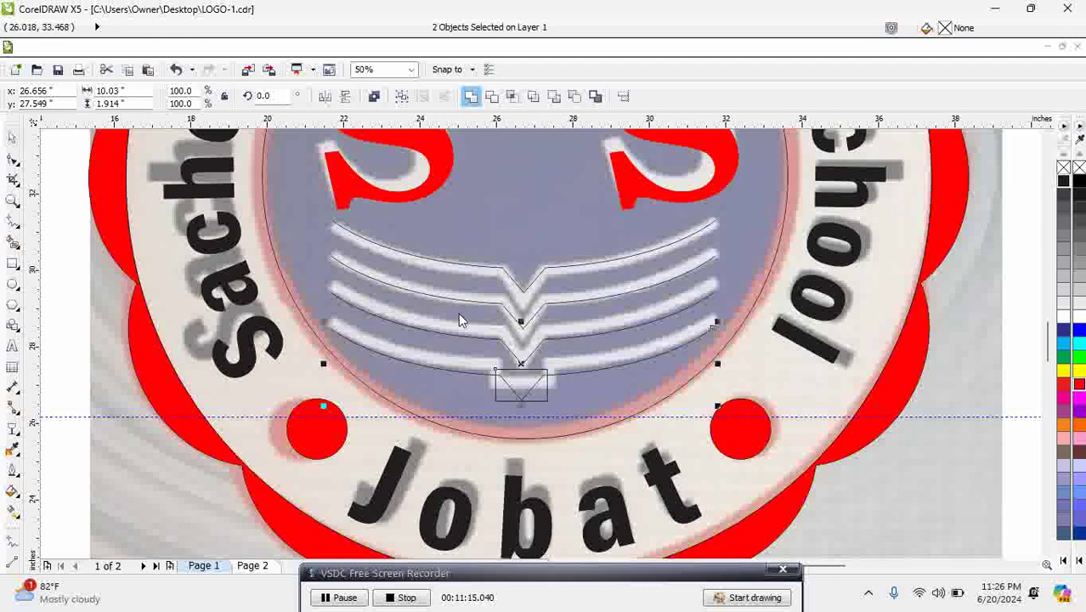
click(470, 96)
Step: Break the welded curve at the rectangle's two top corners and delete its top edge and the stubs above the arc
click(13, 159)
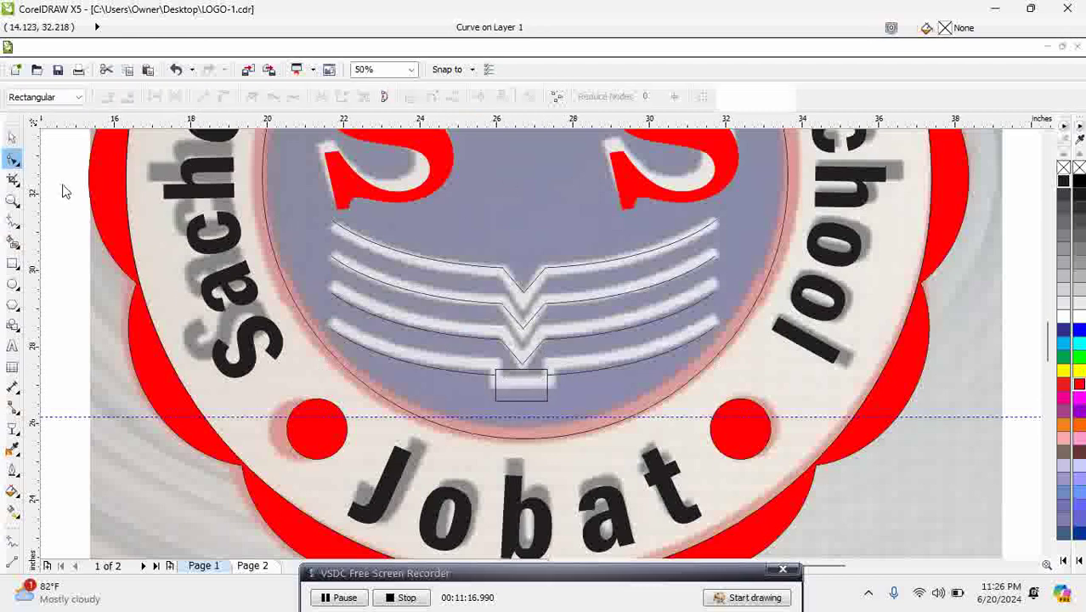
scroll(565, 389, up, 5)
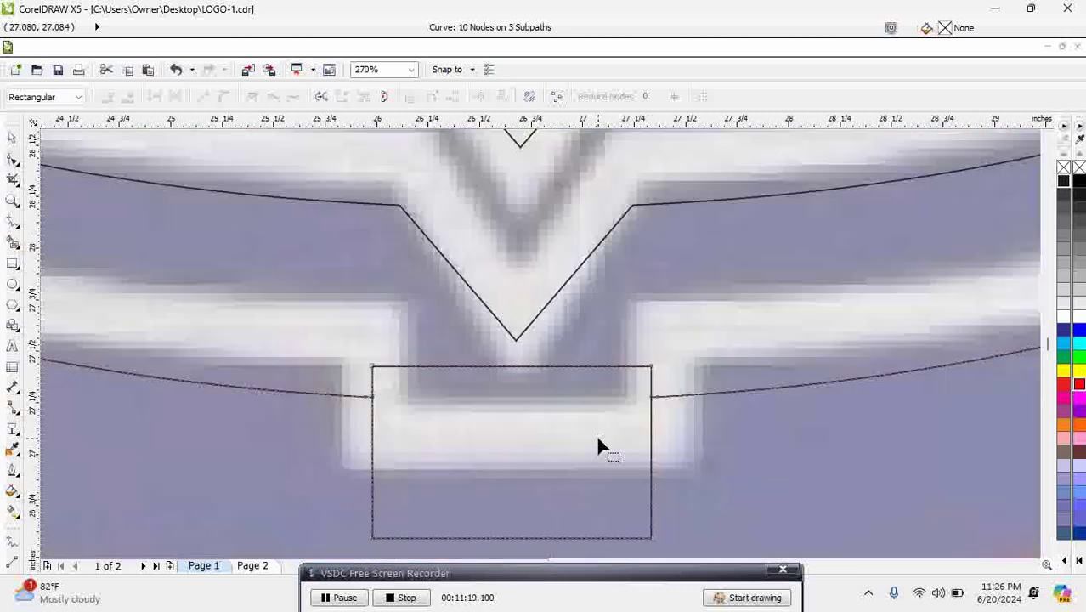
drag(377, 358, 667, 391)
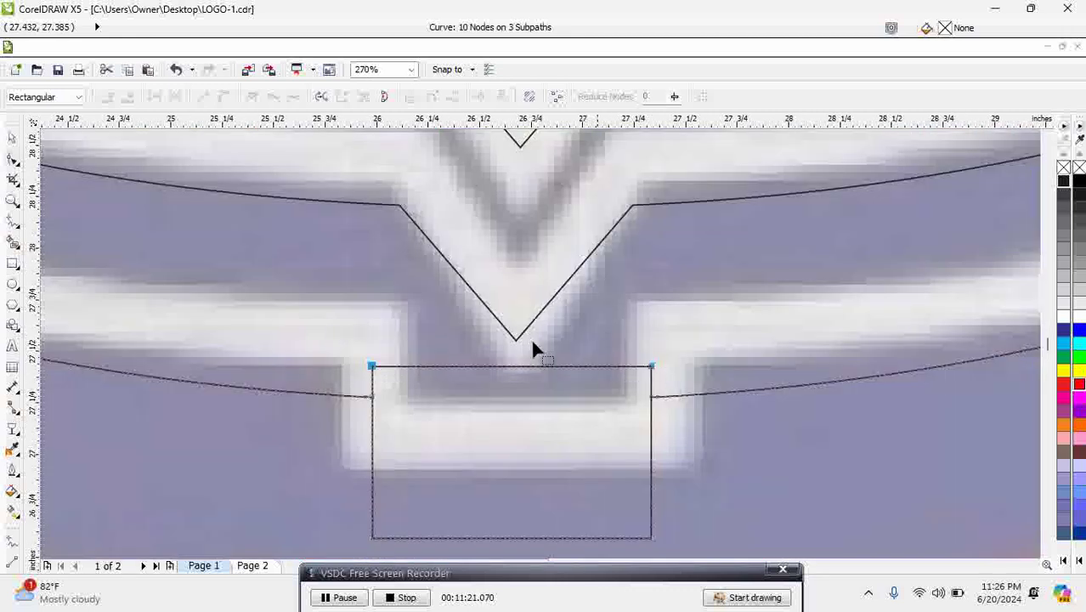
click(177, 97)
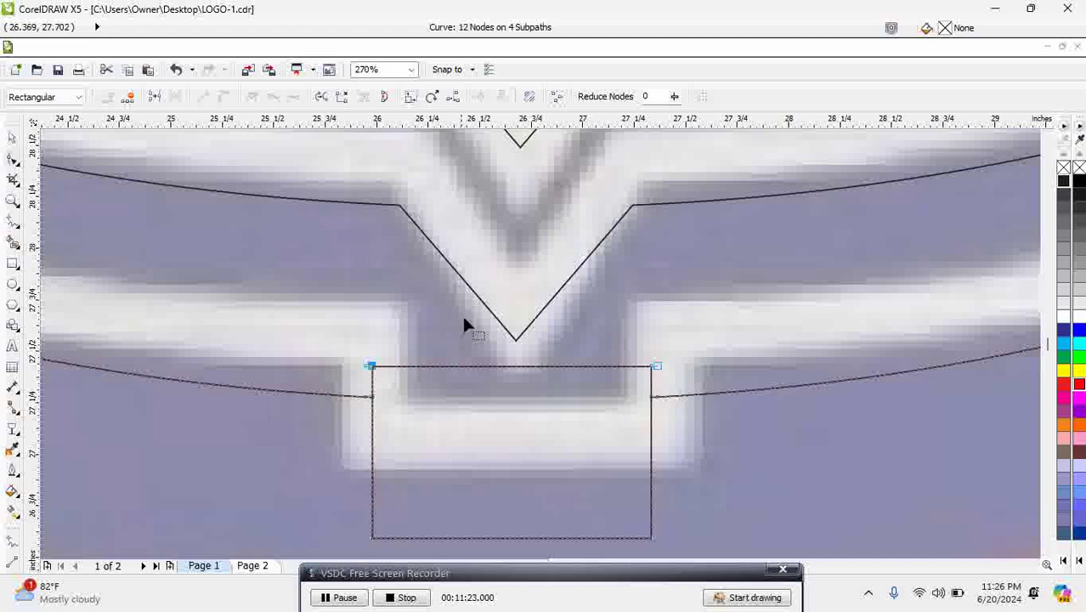
key(Delete)
drag(360, 349, 426, 390)
key(Delete)
Step: Join the arc ends to the open rectangle's sides at both junctions of the lowest book line
drag(353, 375, 381, 417)
click(154, 97)
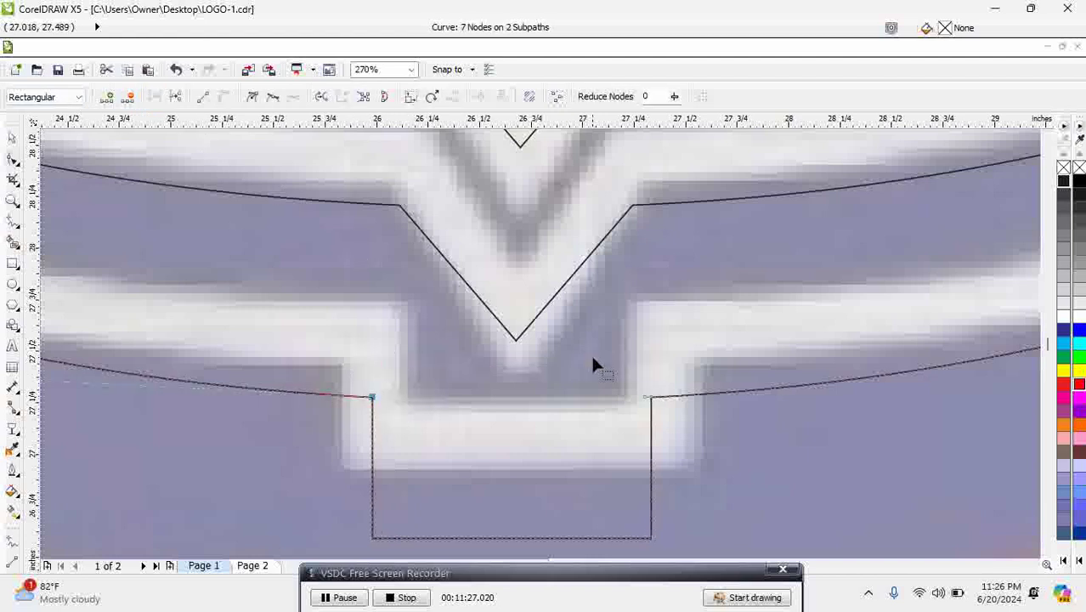
drag(666, 416, 666, 416)
click(156, 97)
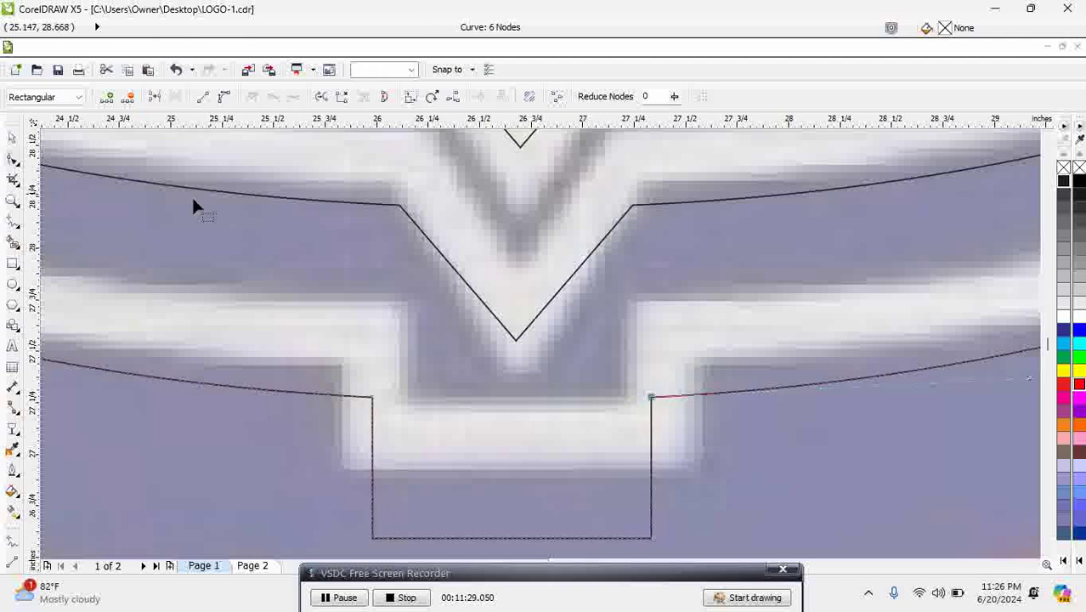
scroll(663, 313, down, 2)
scroll(665, 317, down, 4)
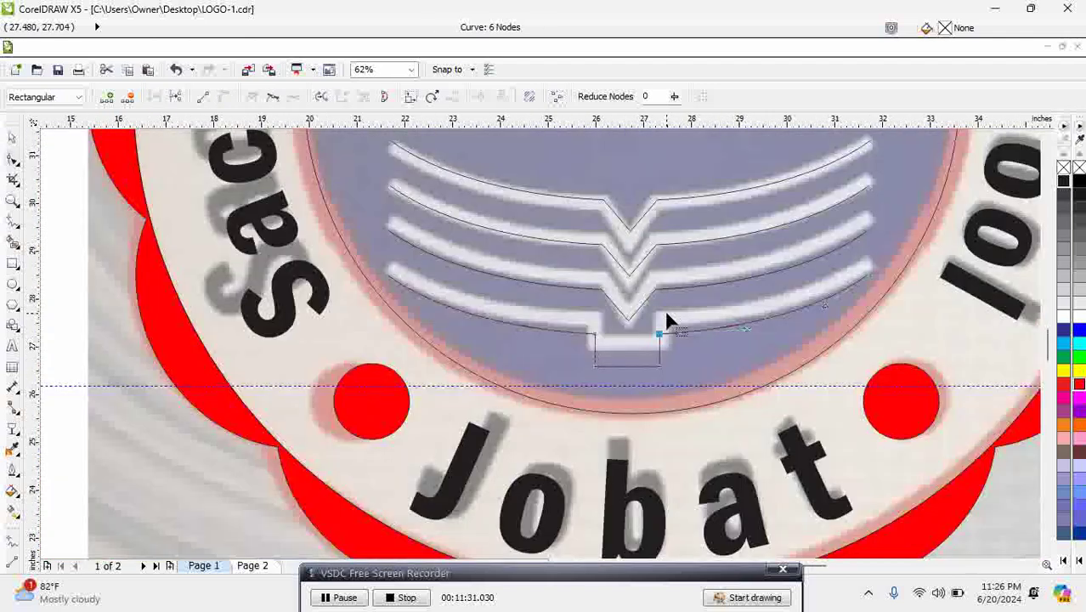
Step: Select all four book lines together and thicken their outline to 8 pt, then 10 pt
click(12, 138)
click(453, 196)
key(F2)
drag(453, 196, 817, 406)
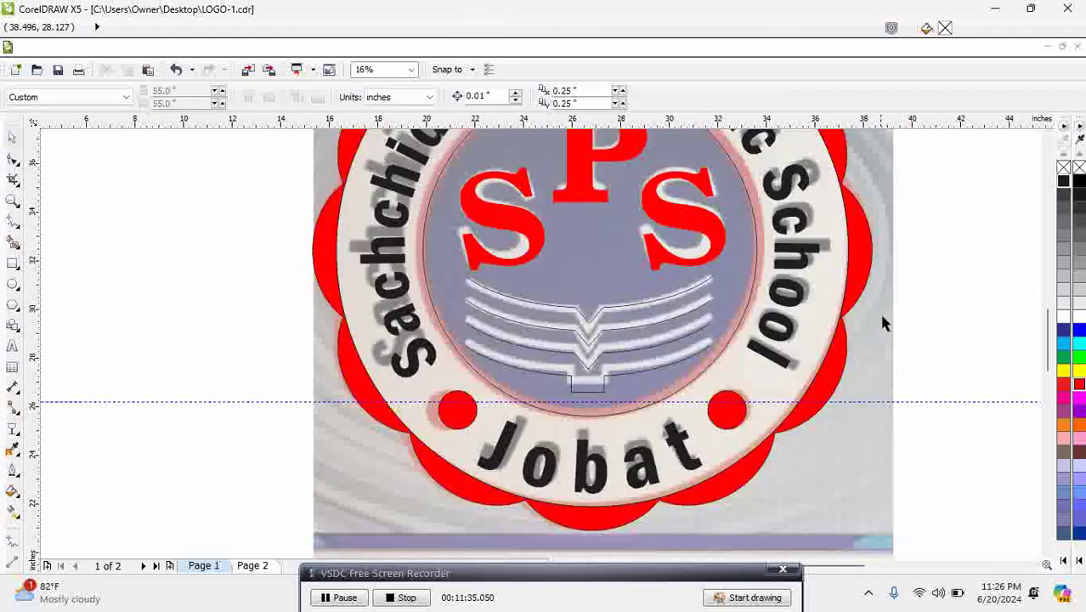
drag(930, 255, 453, 402)
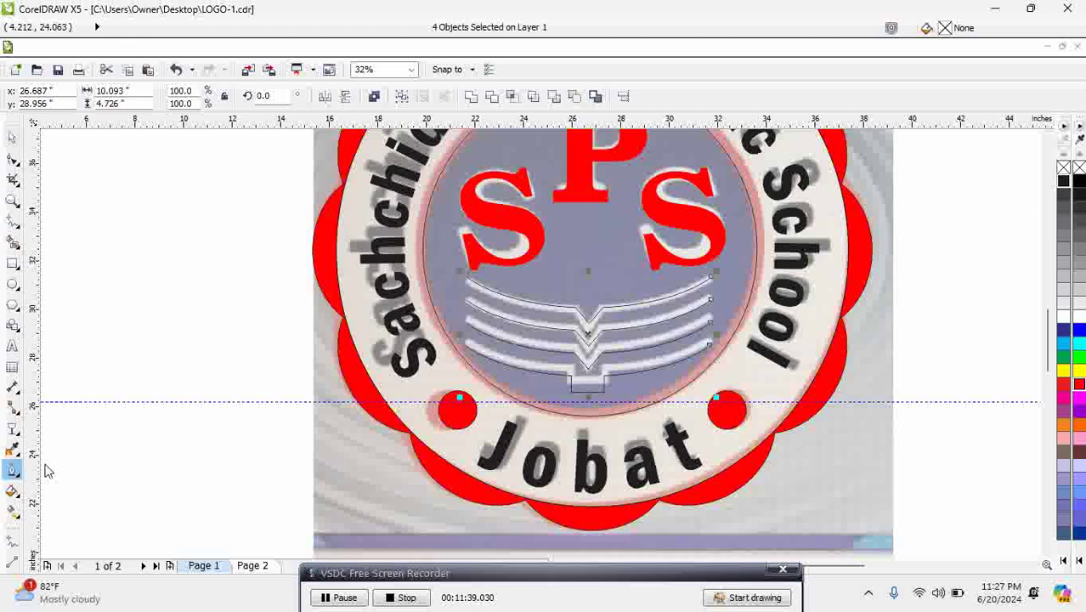
click(13, 469)
click(69, 391)
click(13, 469)
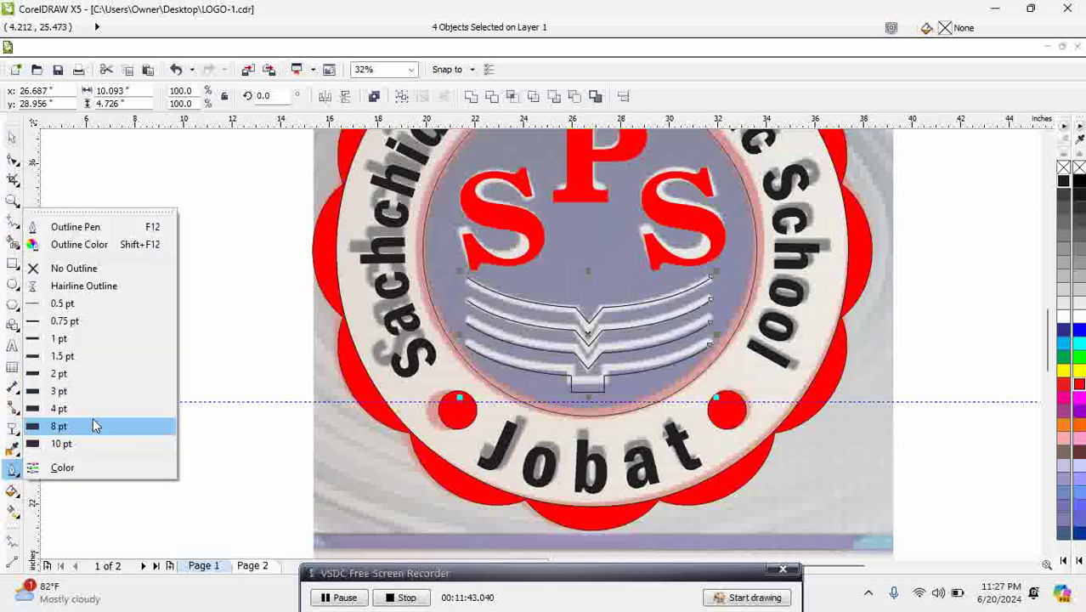
click(95, 425)
click(13, 470)
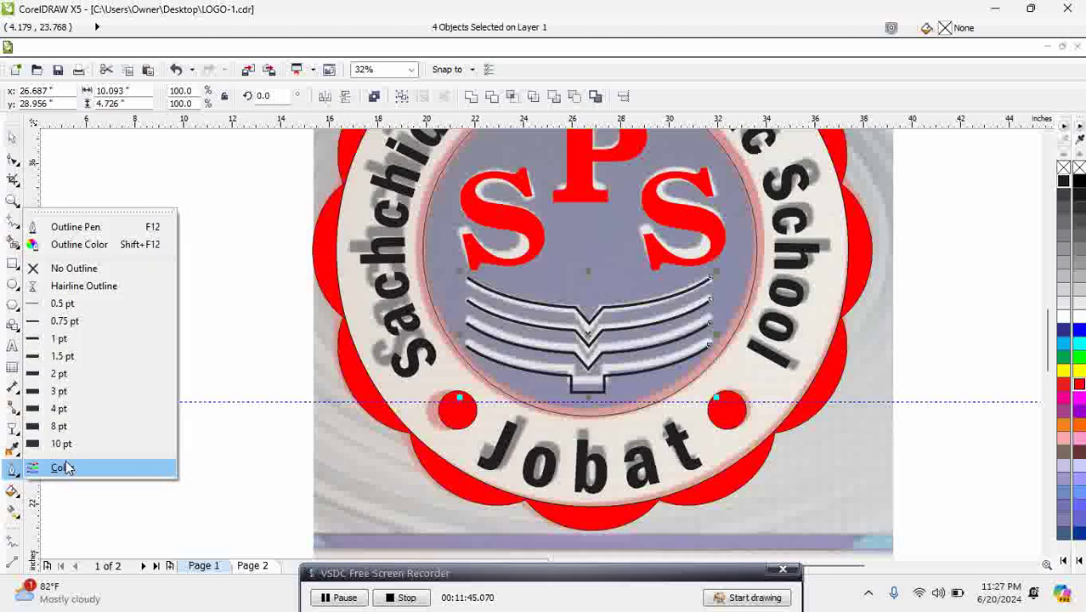
click(83, 453)
Step: Give the four book lines a custom outline width heavier than 10 pt and convert their outlines to objects
click(20, 473)
click(95, 237)
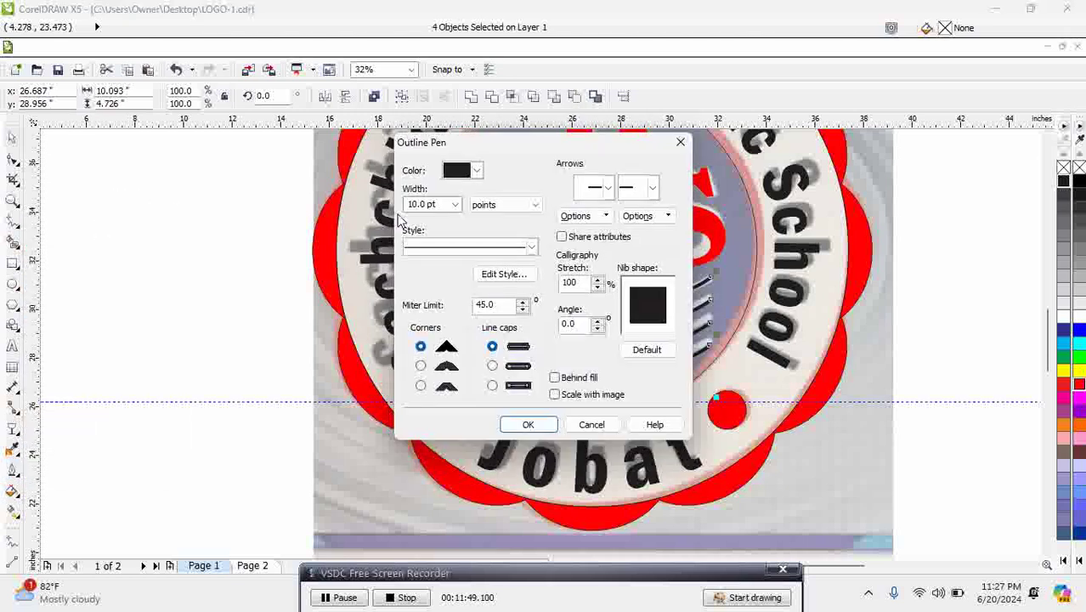
click(444, 208)
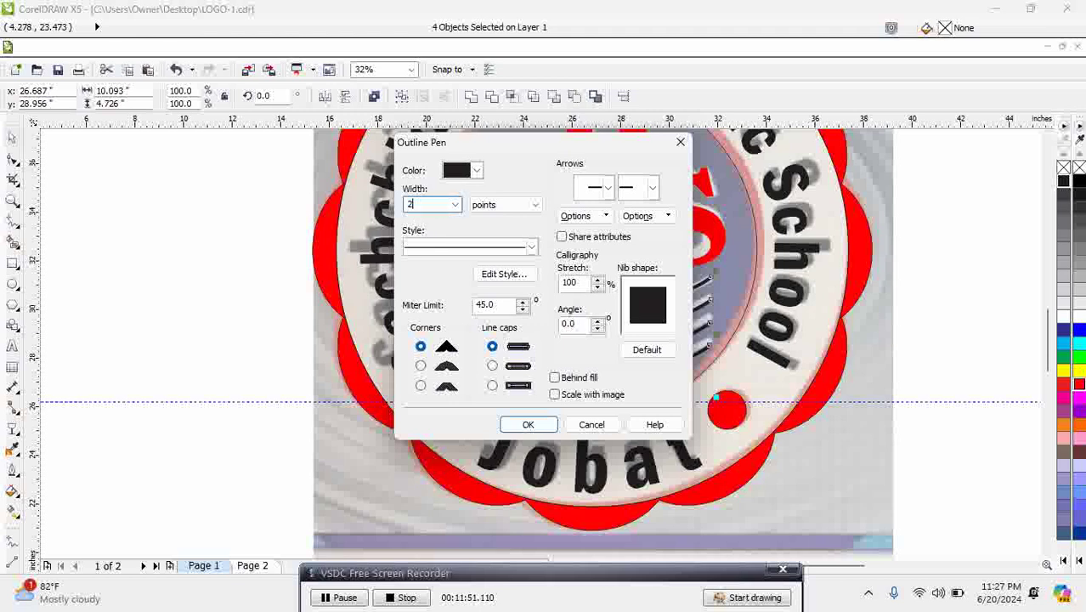
key(Return)
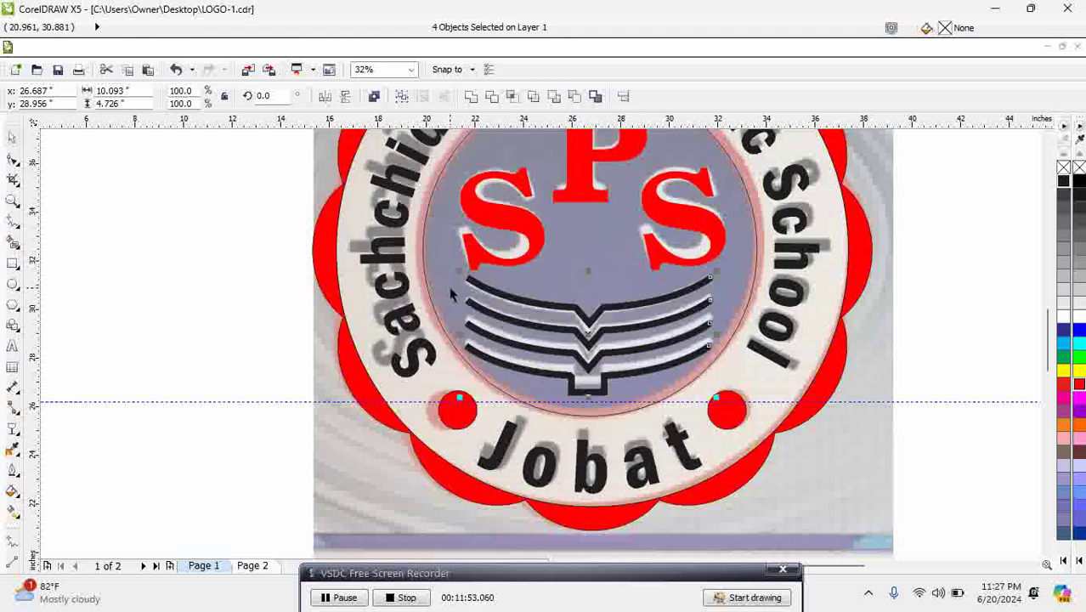
click(495, 99)
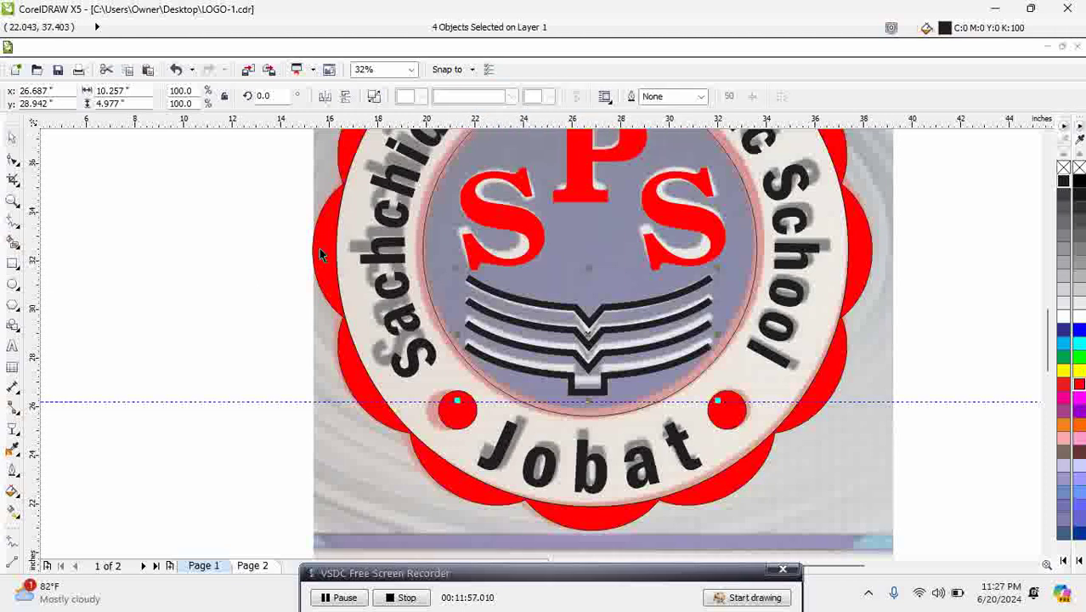
Step: Unlock the faded bitmap and move it off the redrawn logo to the empty area beside it
click(225, 274)
scroll(684, 390, down, 2)
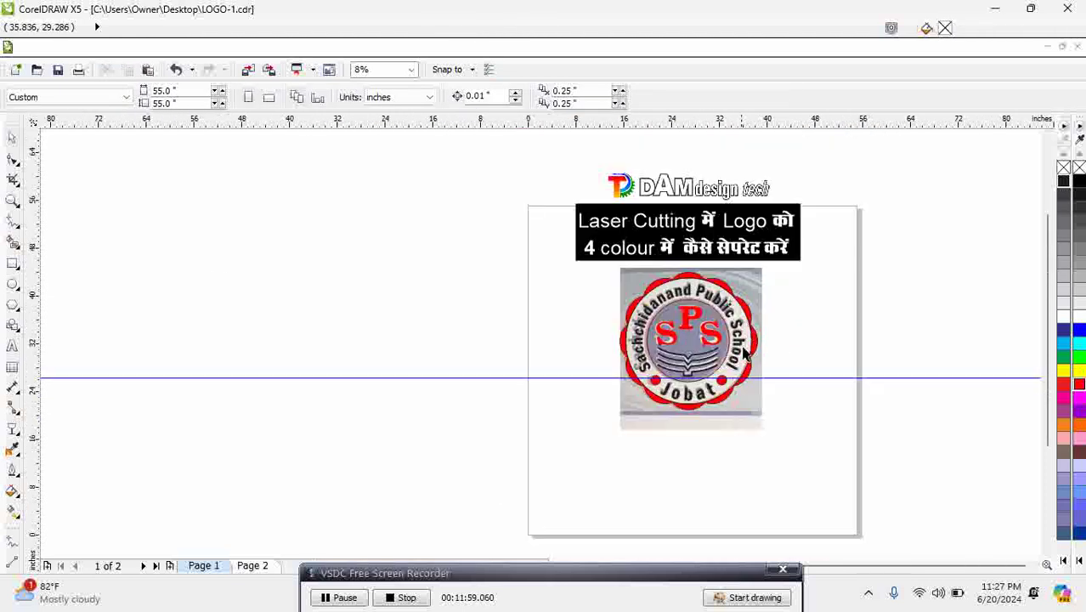
click(140, 46)
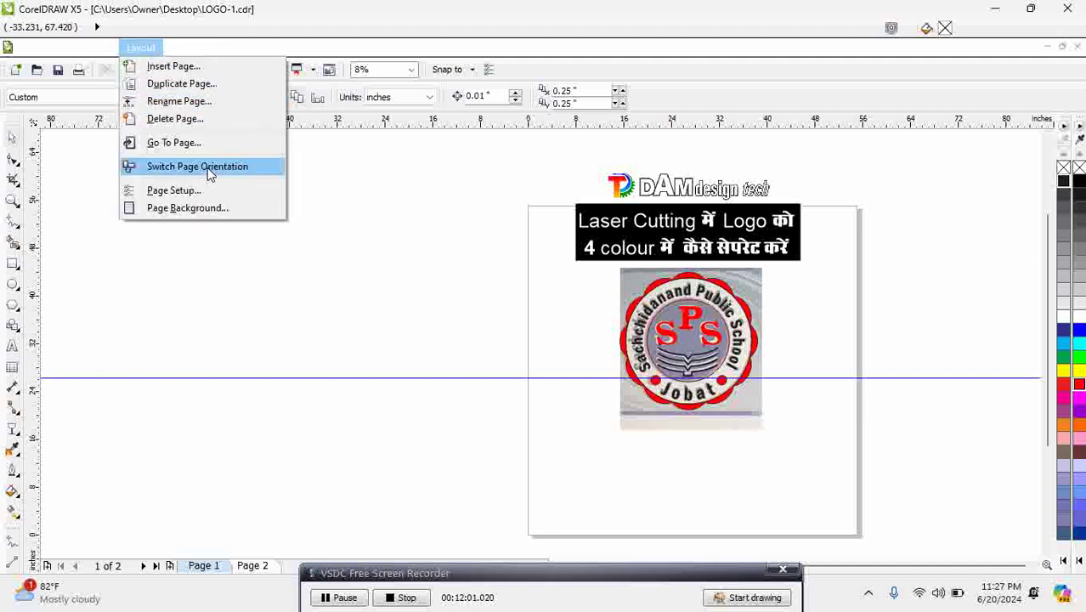
click(255, 288)
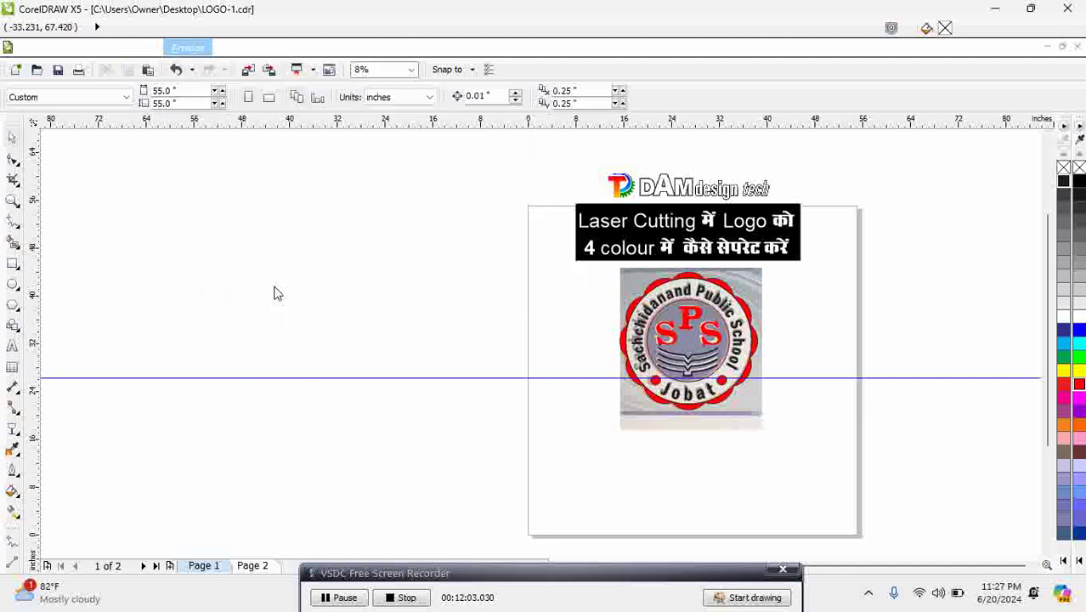
drag(634, 281, 418, 287)
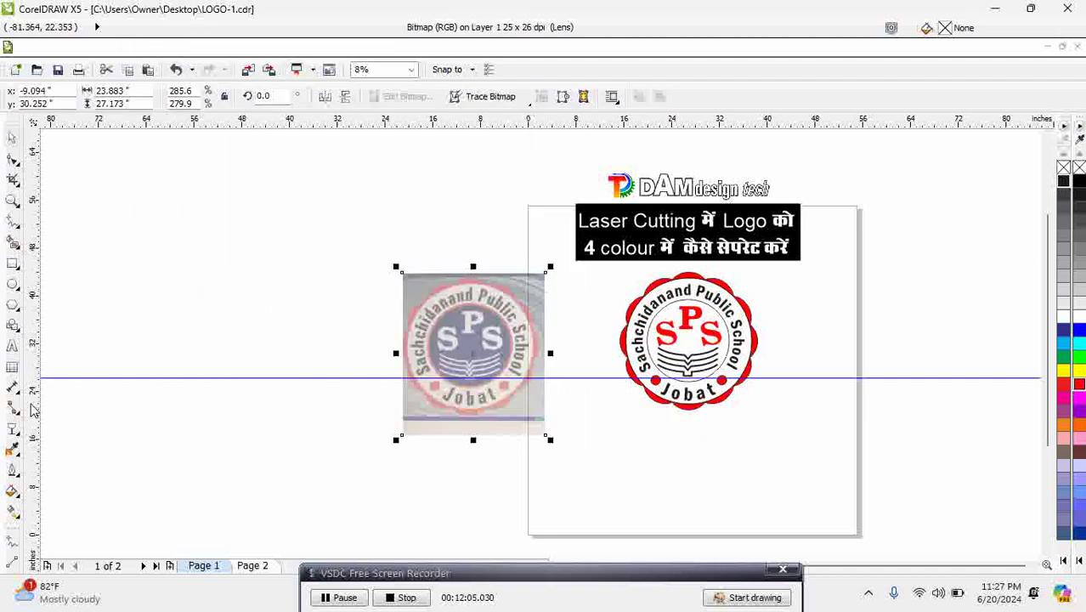
Step: Clear the bitmap's transparency and place it directly below the redrawn logo as a colour reference
click(13, 429)
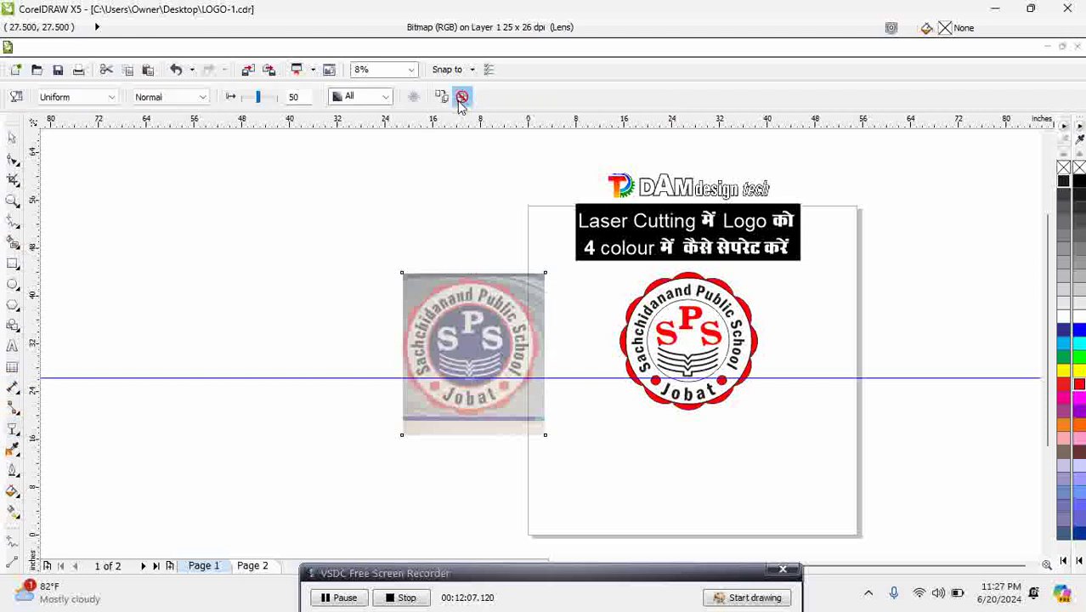
click(463, 96)
click(12, 138)
drag(426, 321, 623, 460)
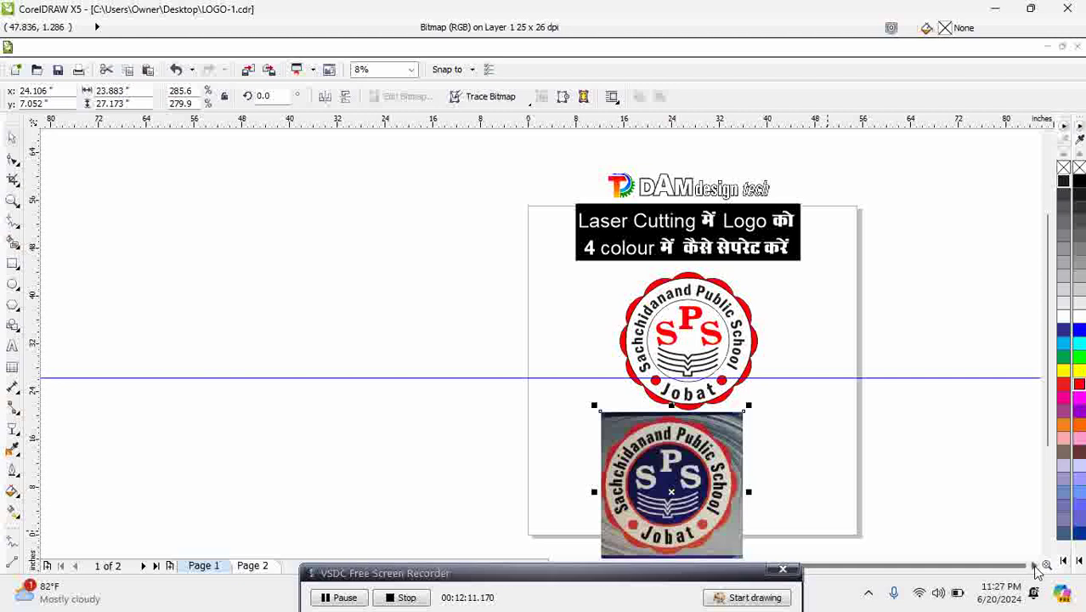
Step: Set the outline width of the circle around the SPS letters and book to 30 pt
click(1034, 566)
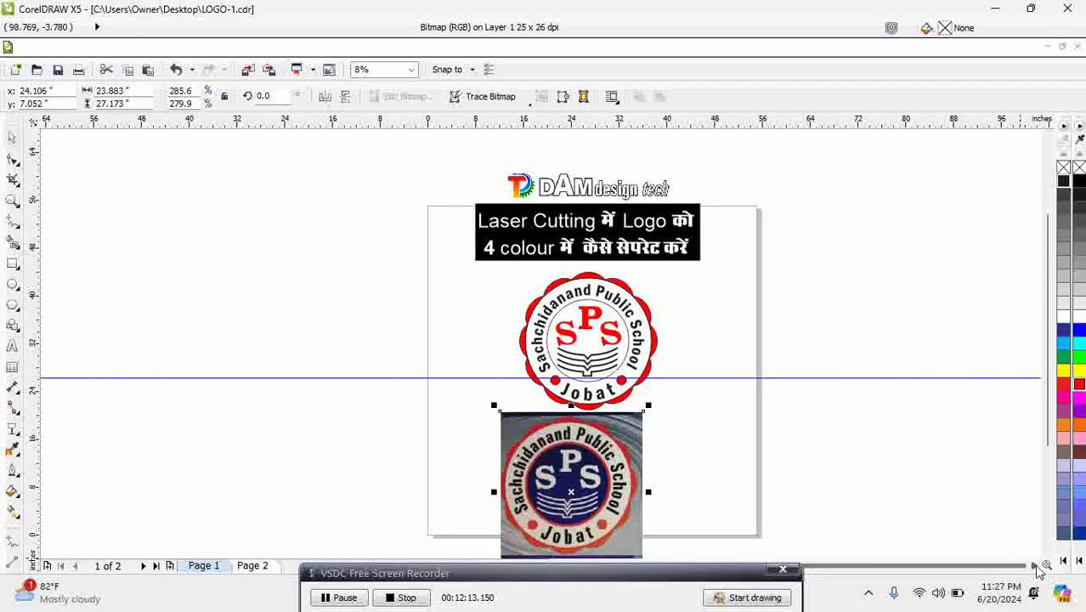
click(1034, 566)
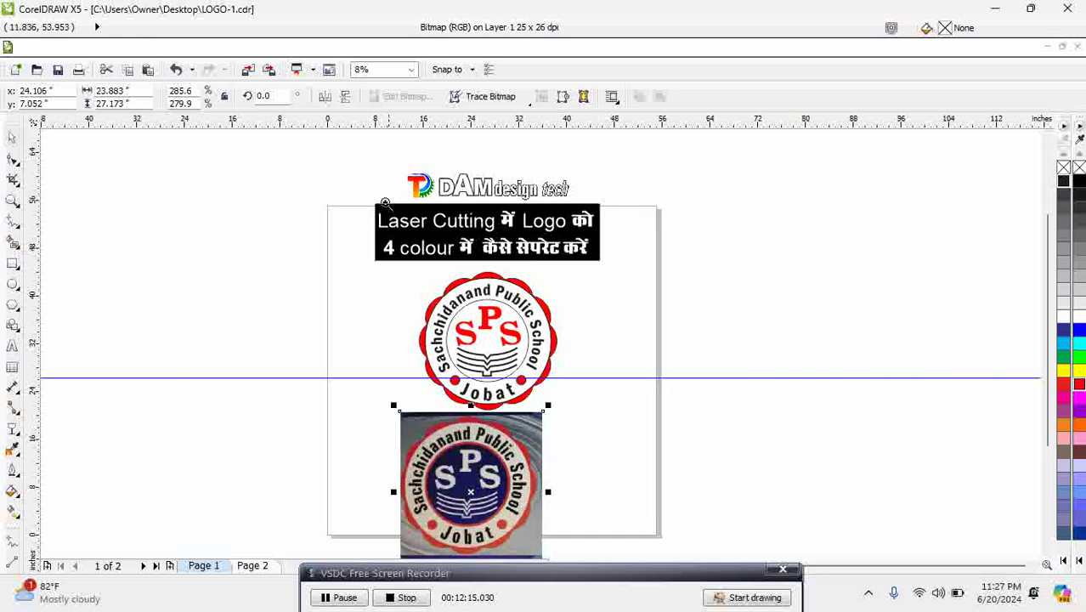
drag(353, 182, 662, 537)
click(522, 261)
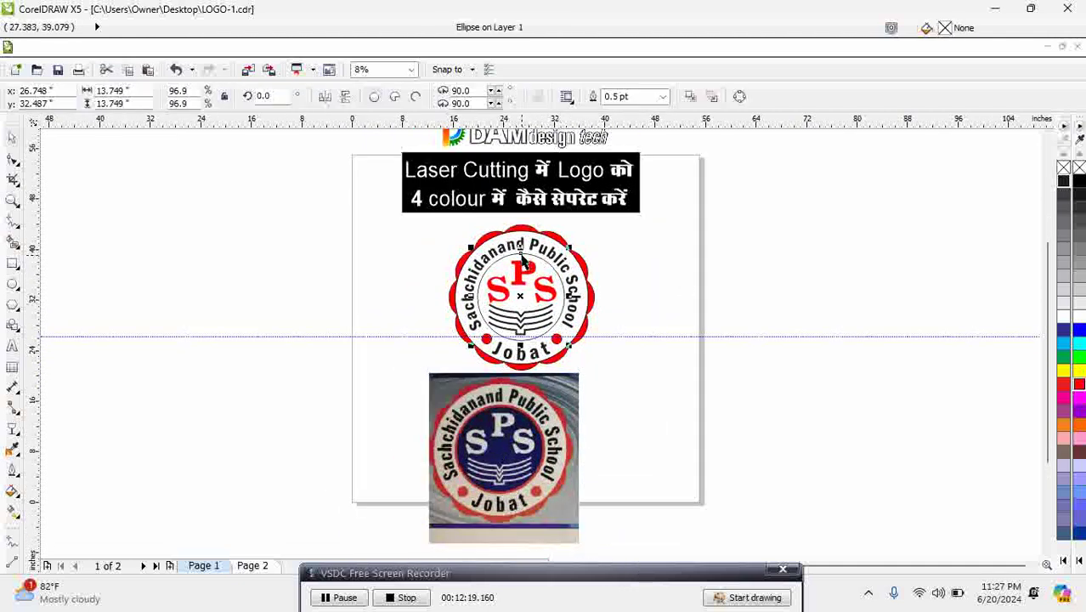
click(663, 96)
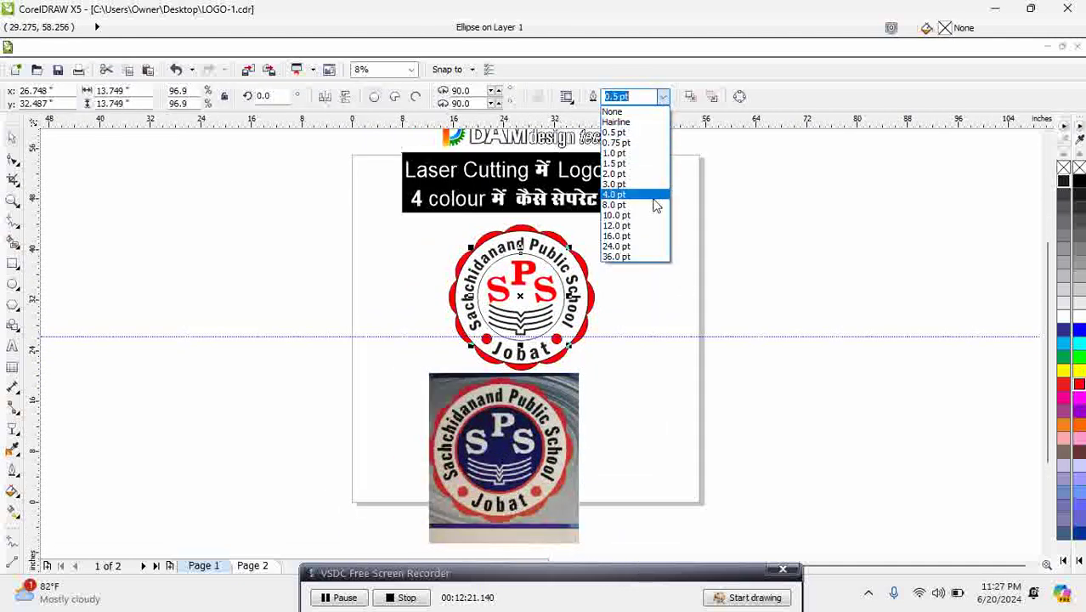
click(637, 247)
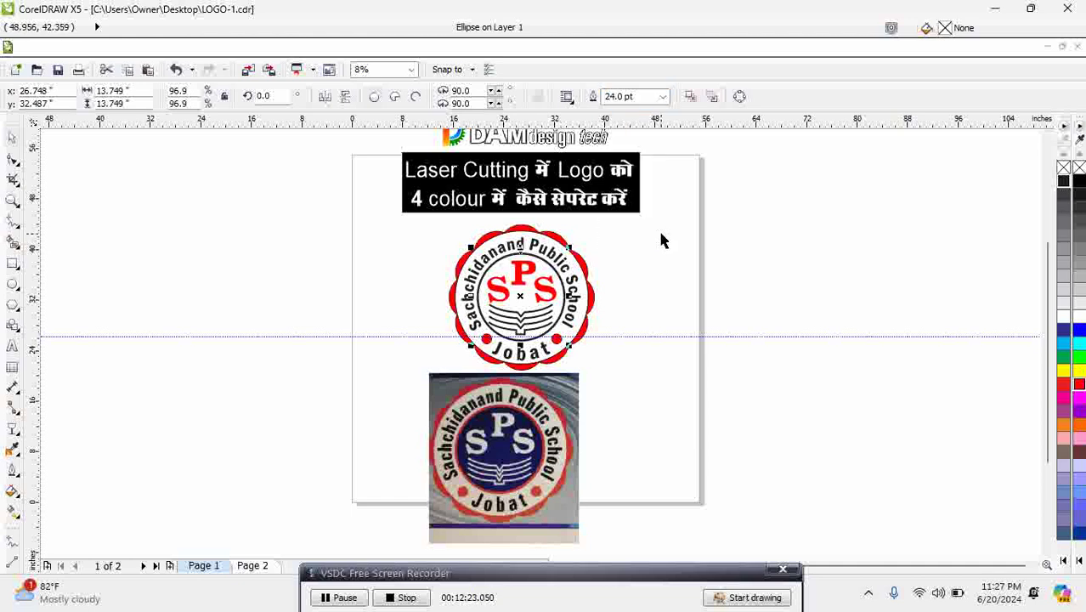
click(639, 96)
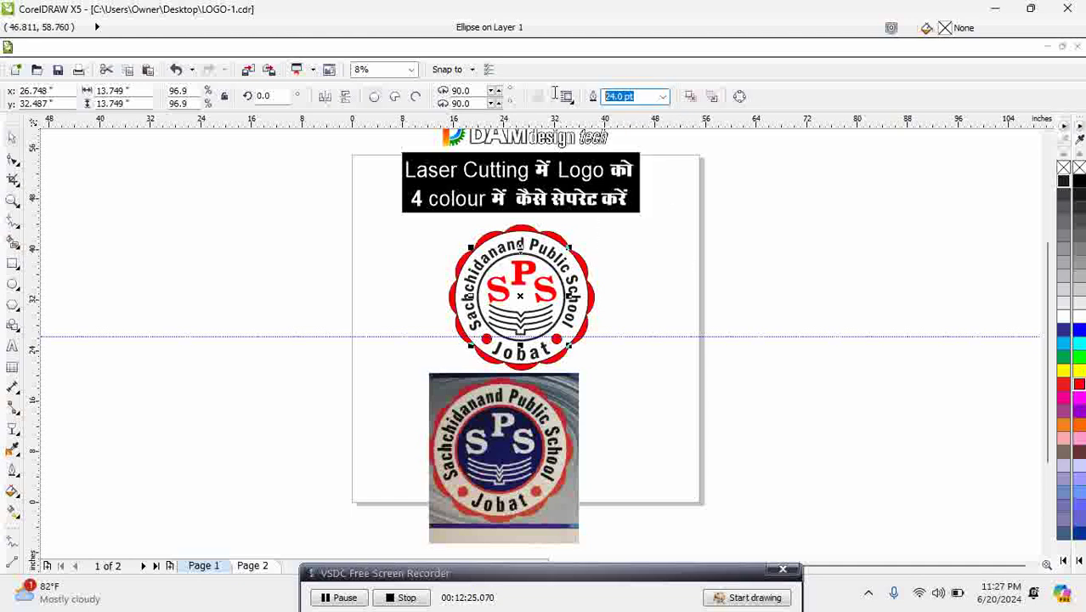
key(Return)
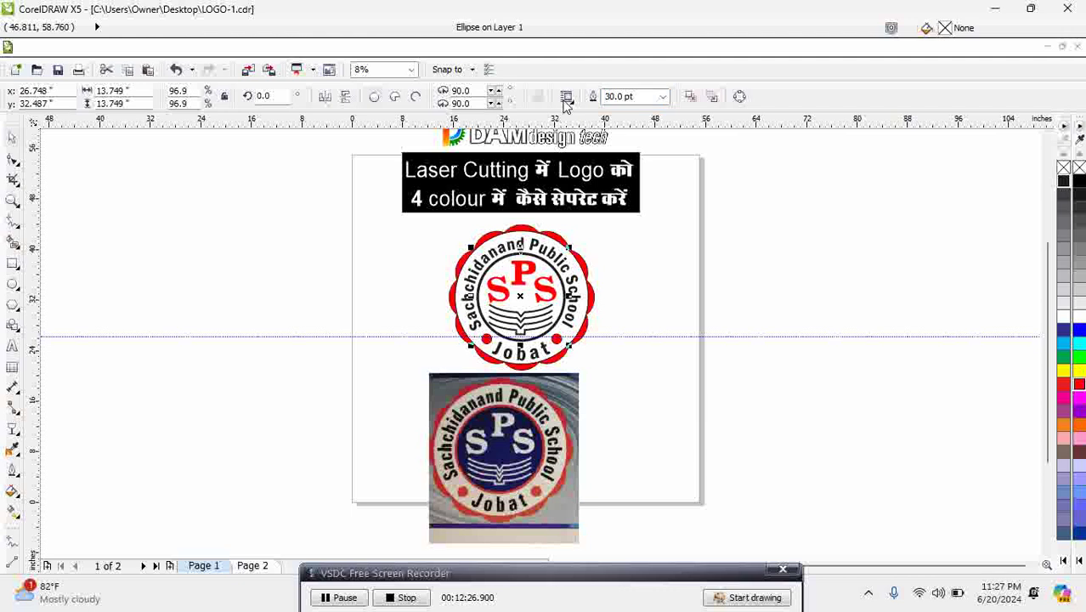
Step: Convert the inner circle's outline to an object and remove the outlines from the whole redrawn logo
key(ctrl+shift+q)
click(645, 277)
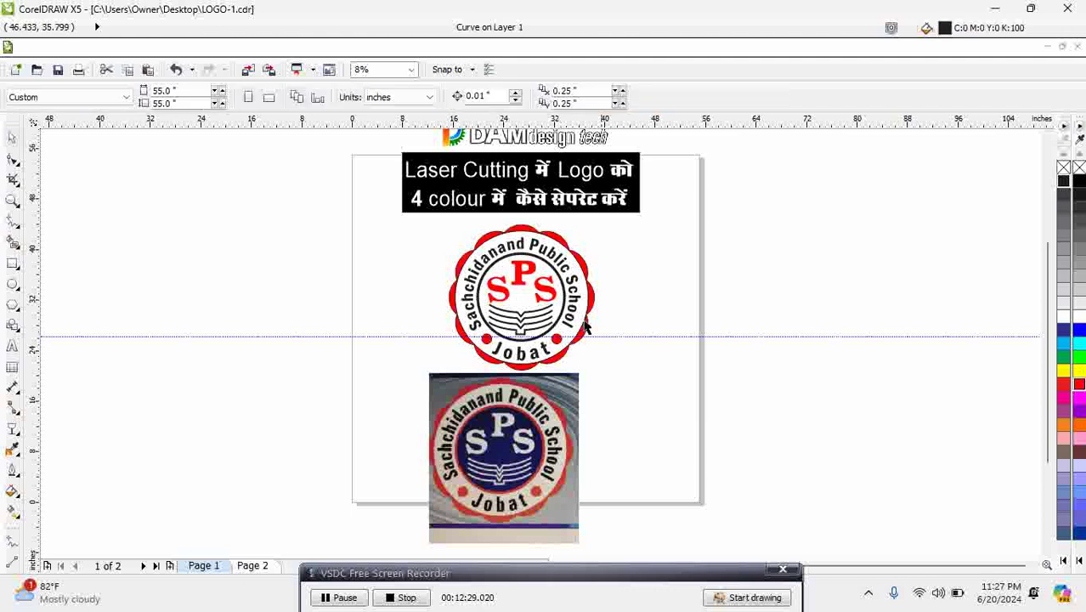
click(558, 342)
click(567, 348)
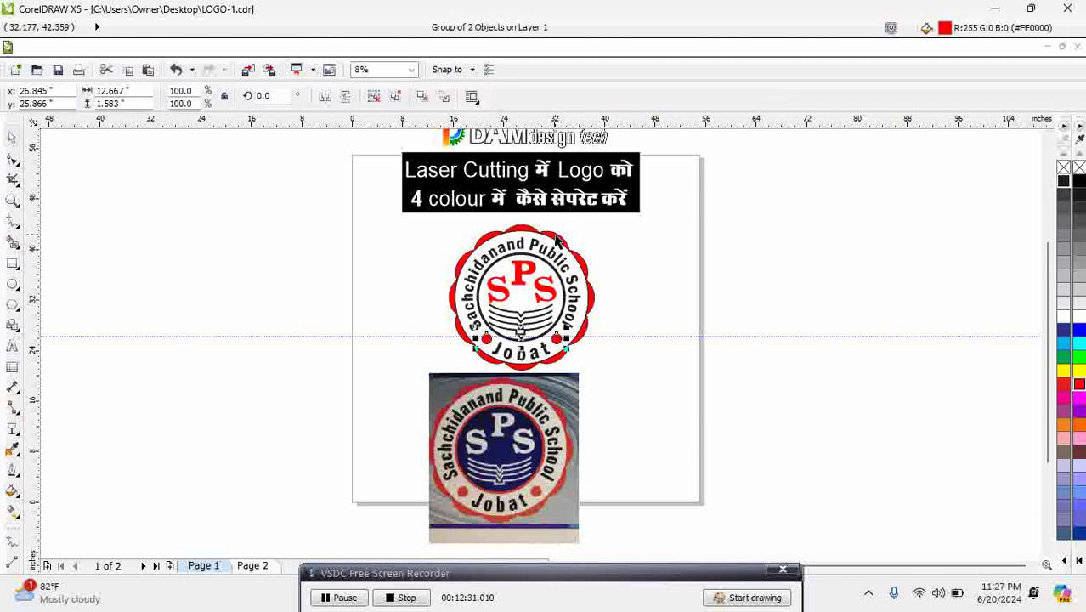
click(557, 242)
drag(384, 209, 630, 393)
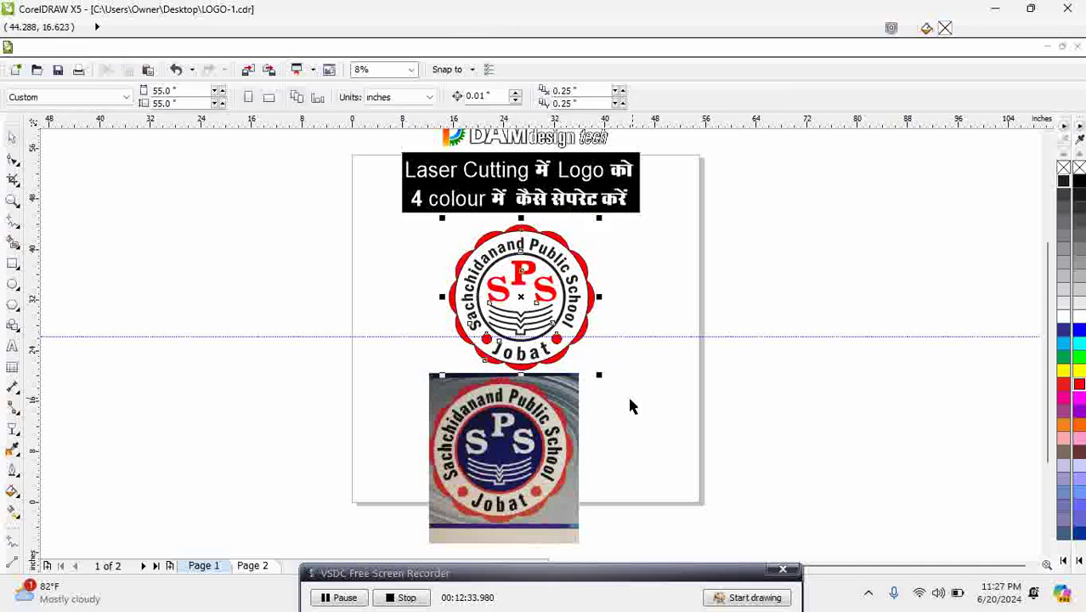
click(13, 470)
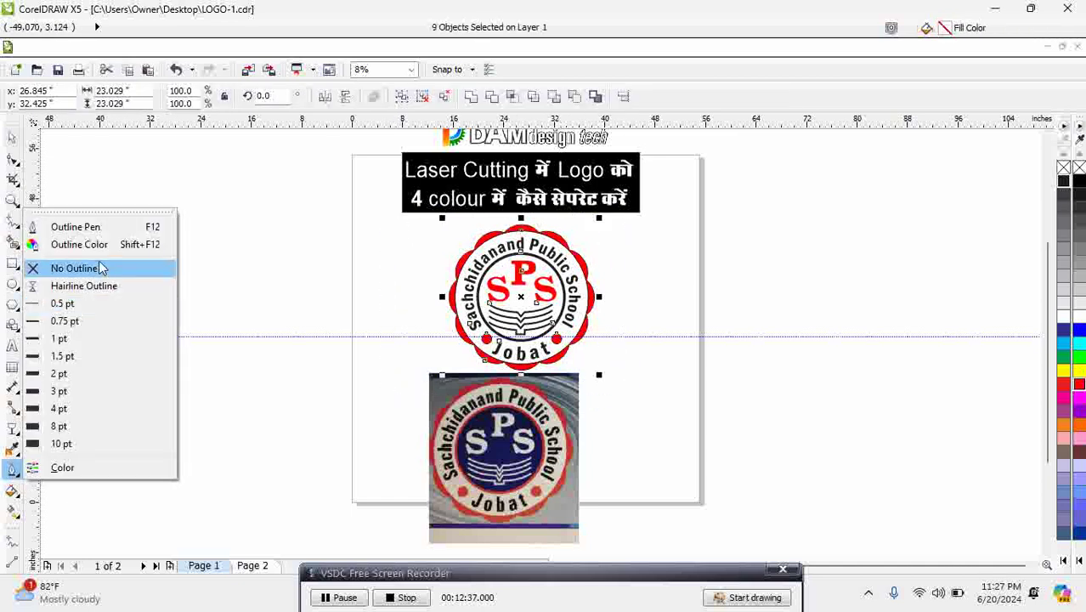
click(100, 268)
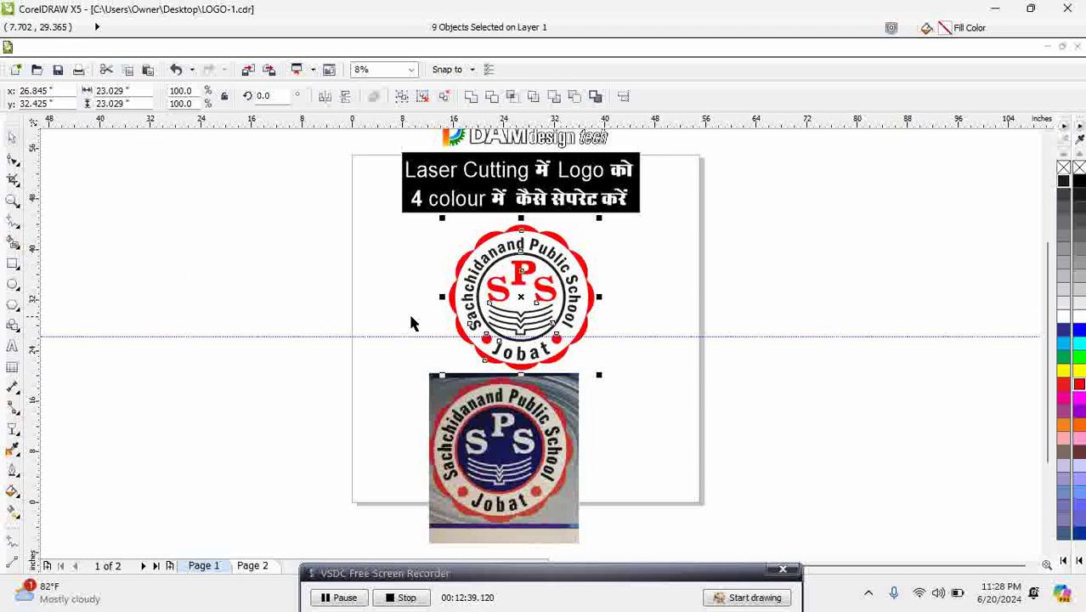
click(667, 272)
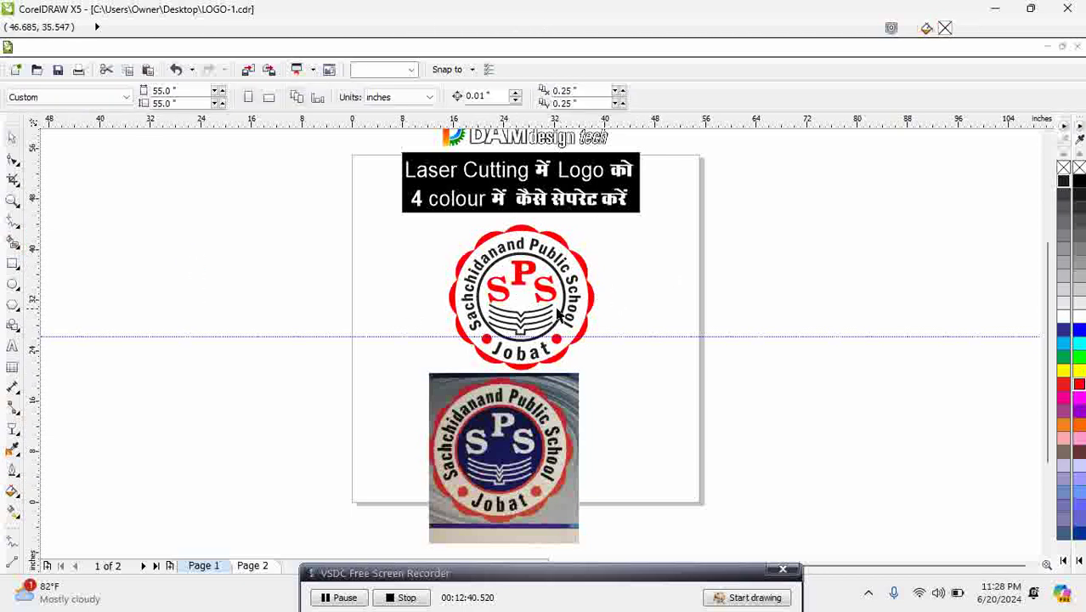
Step: Copy the black inner ring to the side of the logo, break the copy apart and delete its larger disc
click(531, 257)
key(F2)
drag(381, 213, 679, 432)
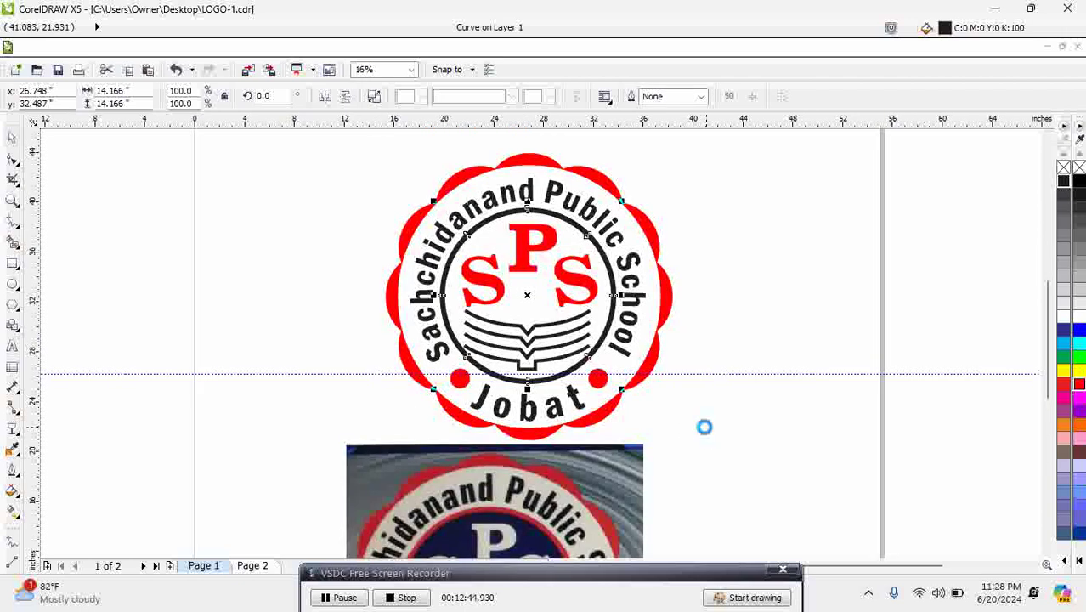
drag(525, 296, 653, 310)
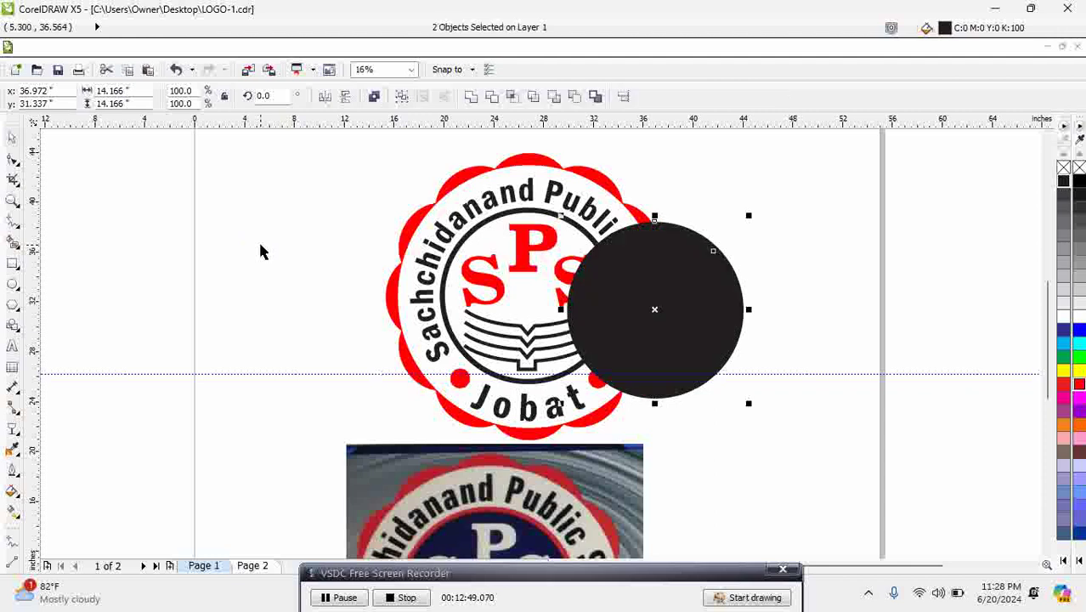
click(839, 212)
drag(688, 275, 687, 281)
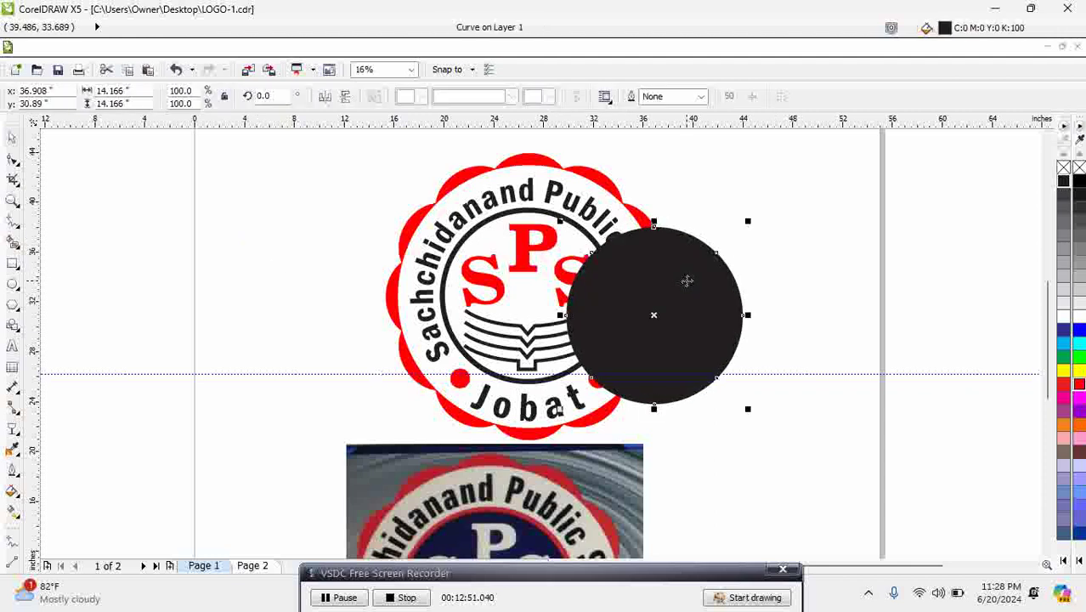
click(728, 184)
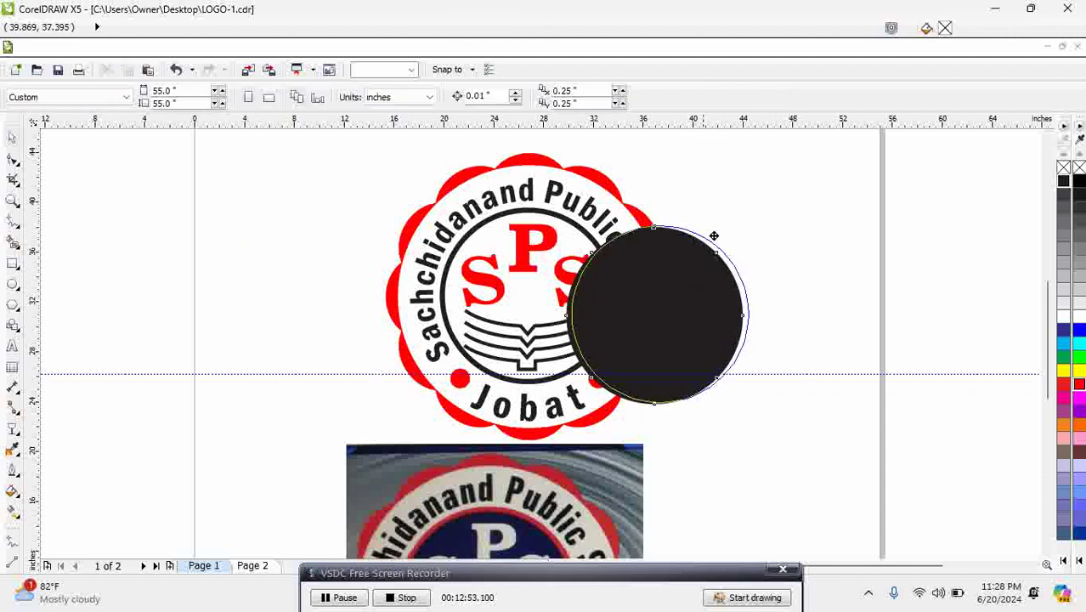
drag(694, 241, 818, 238)
key(Delete)
Step: Fill the remaining disc blue, centre it on the black ring and order it behind the SPS letters and book
click(679, 325)
click(1077, 329)
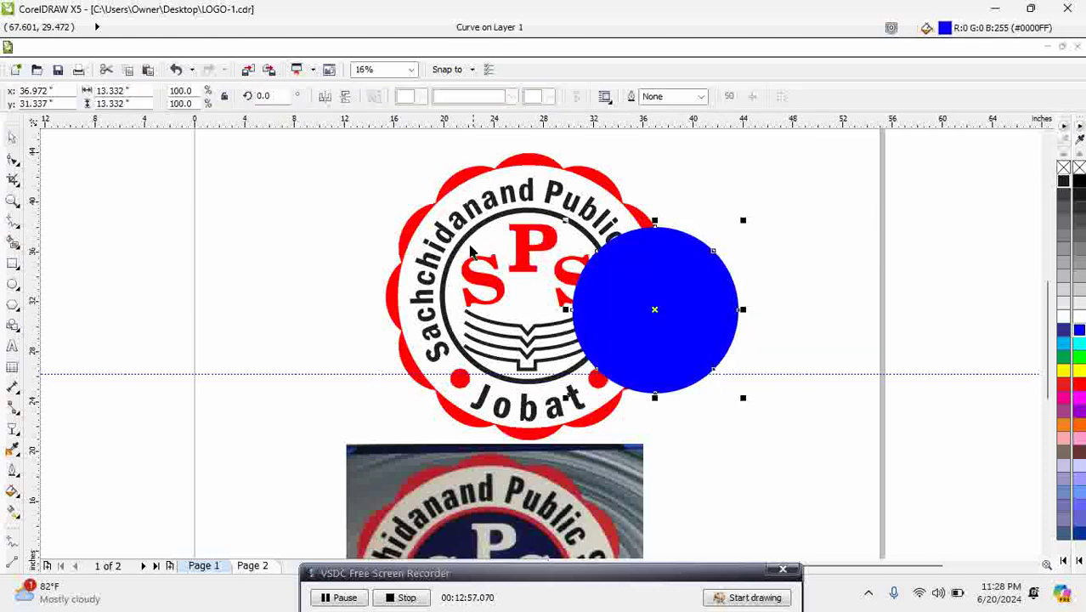
shift+click(481, 234)
key(c)
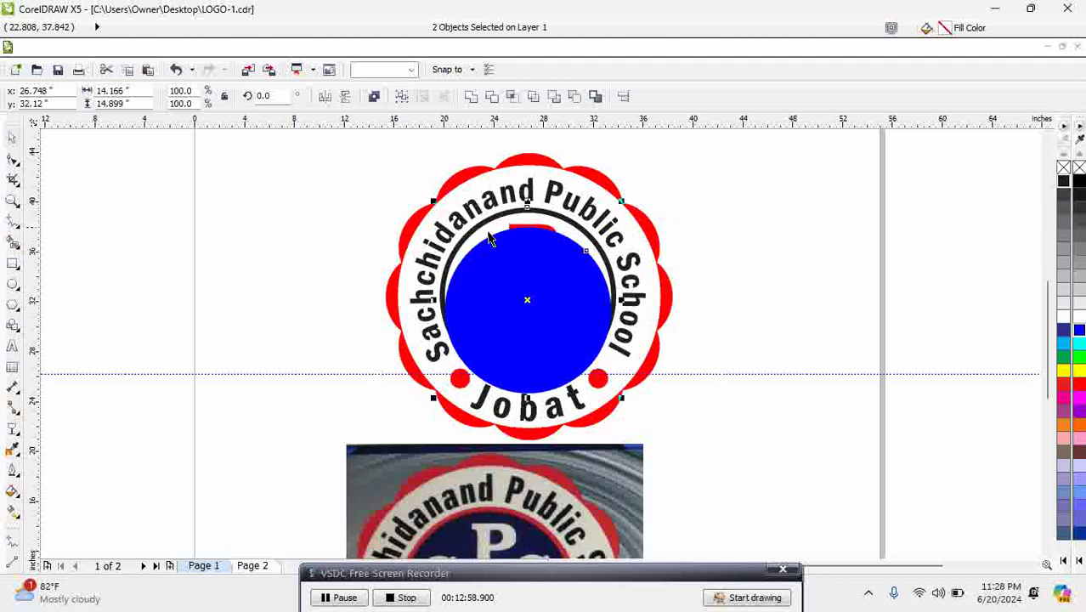
key(e)
click(583, 273)
key(ctrl+Page_Down)
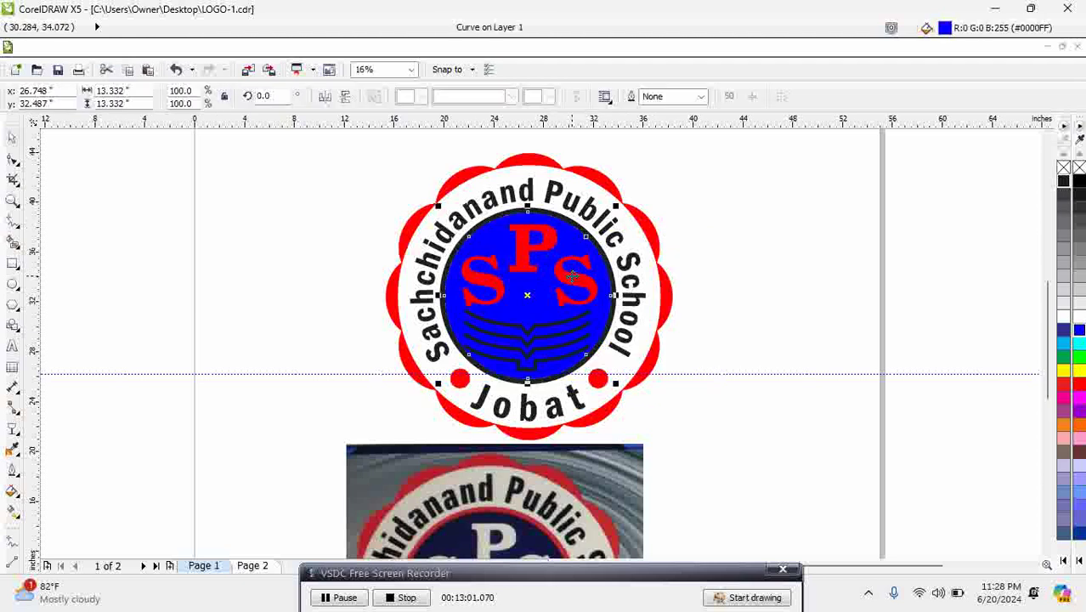
Step: Group the SPS letters and book lines inside the blue disc
click(751, 230)
drag(776, 191, 455, 388)
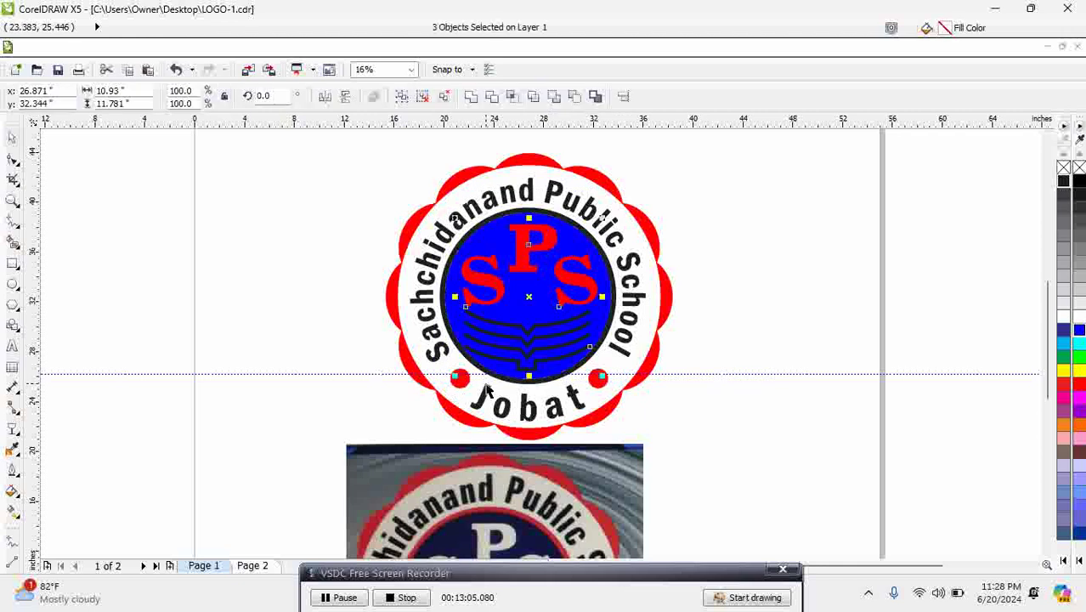
key(ctrl+g)
Step: Try to trim the blue disc with the grouped letters and book, and delete the group
shift+click(494, 242)
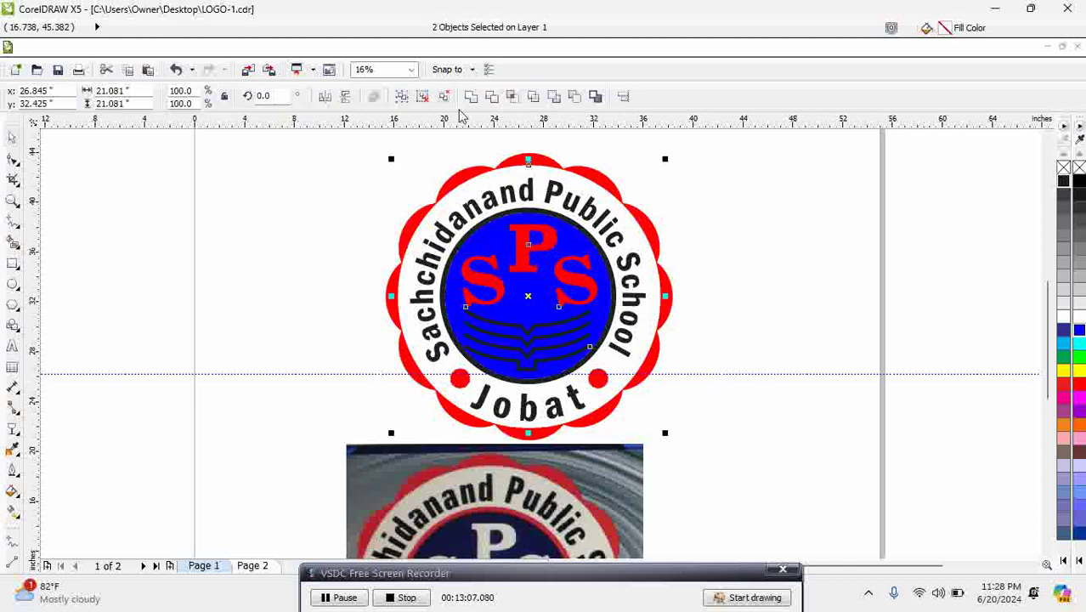
click(494, 97)
drag(790, 175, 459, 385)
key(Delete)
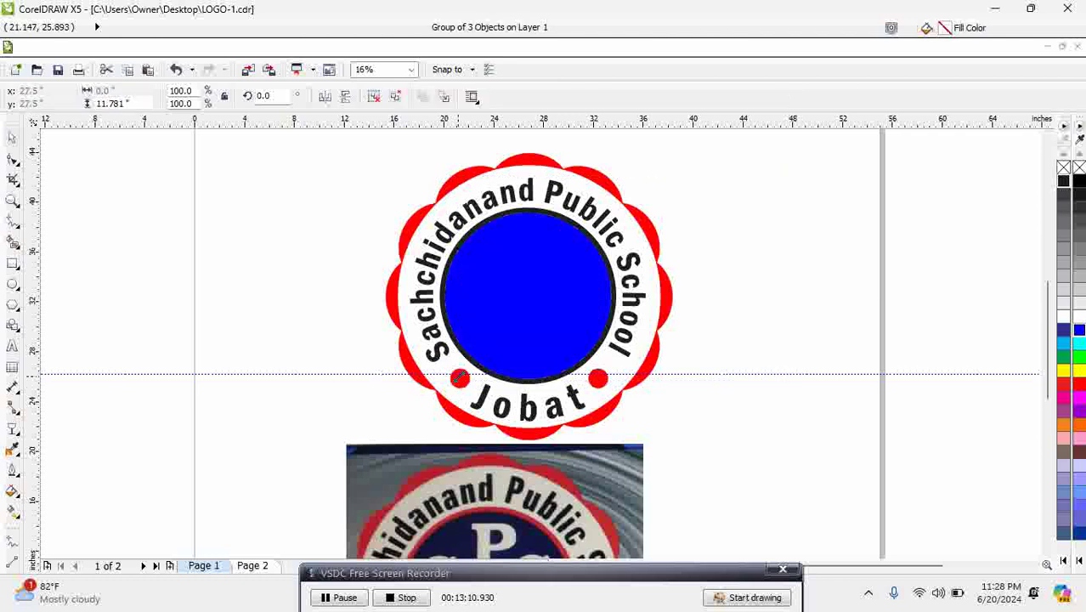
Step: Move the blue disc aside to check for cut-outs, and undo the moves and the deletion of the letter-and-book group
click(525, 259)
drag(528, 254, 541, 289)
click(581, 263)
key(ctrl+z)
key(ctrl+z)
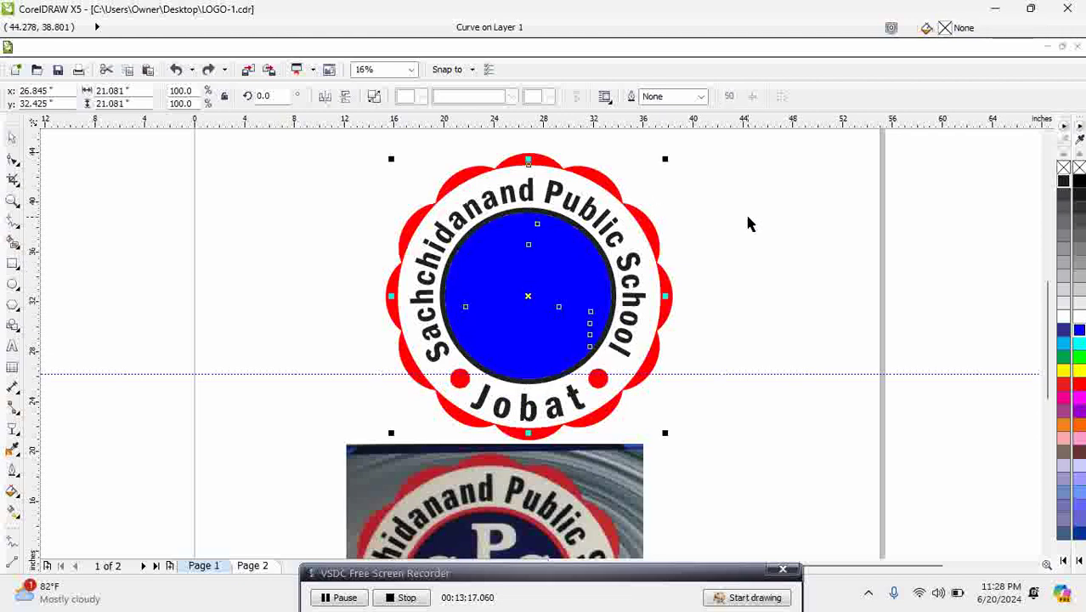
click(753, 209)
drag(522, 255, 742, 249)
click(679, 191)
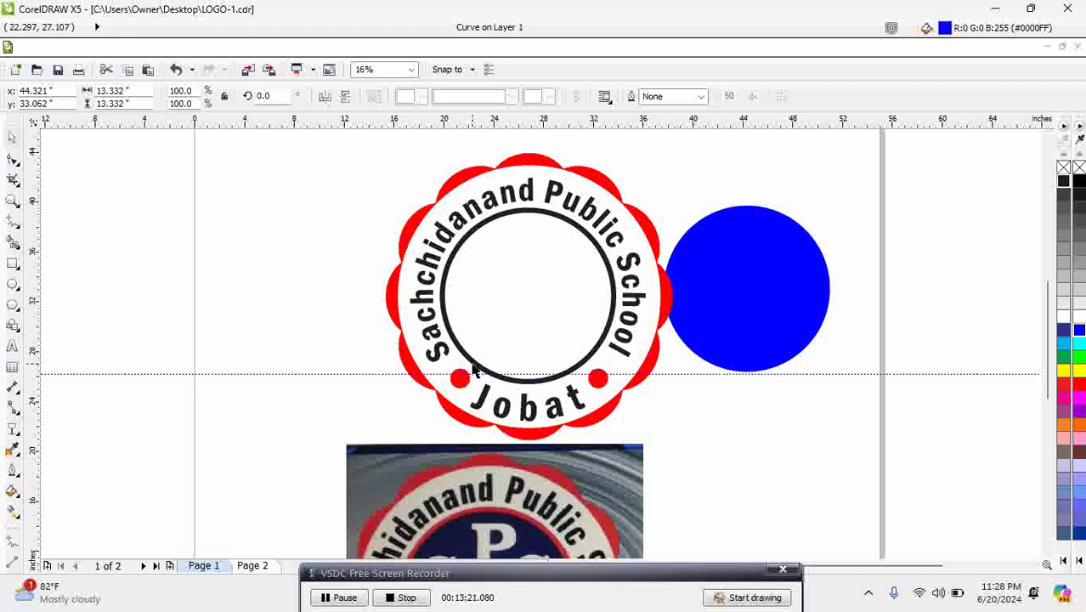
key(ctrl+z)
key(ctrl+z)
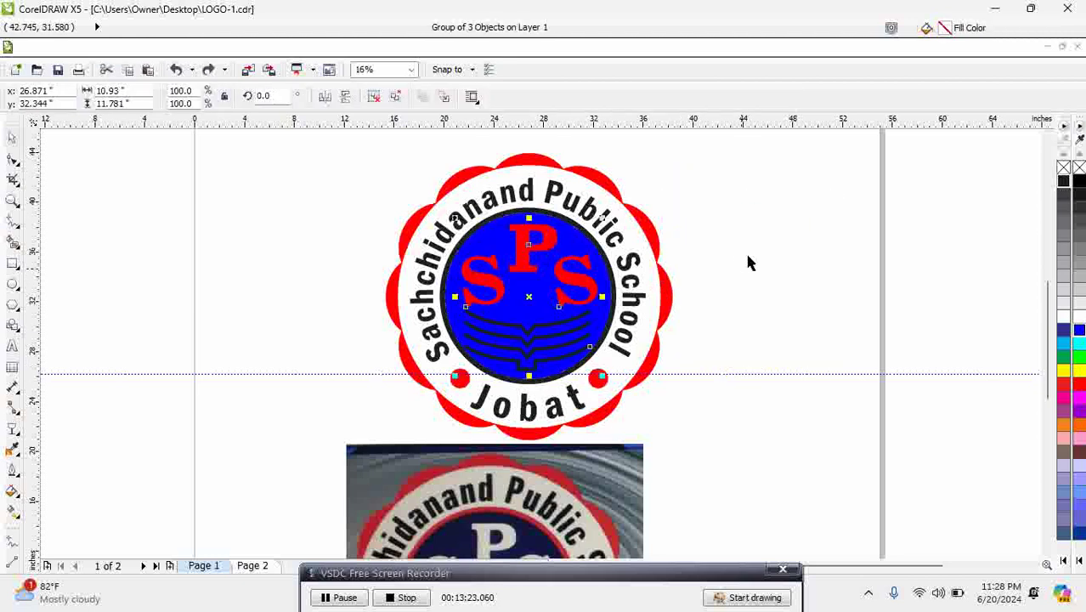
Step: Move the unfilled large circle off the logo into the empty area beside it
click(748, 255)
click(522, 256)
click(483, 242)
drag(484, 242, 560, 248)
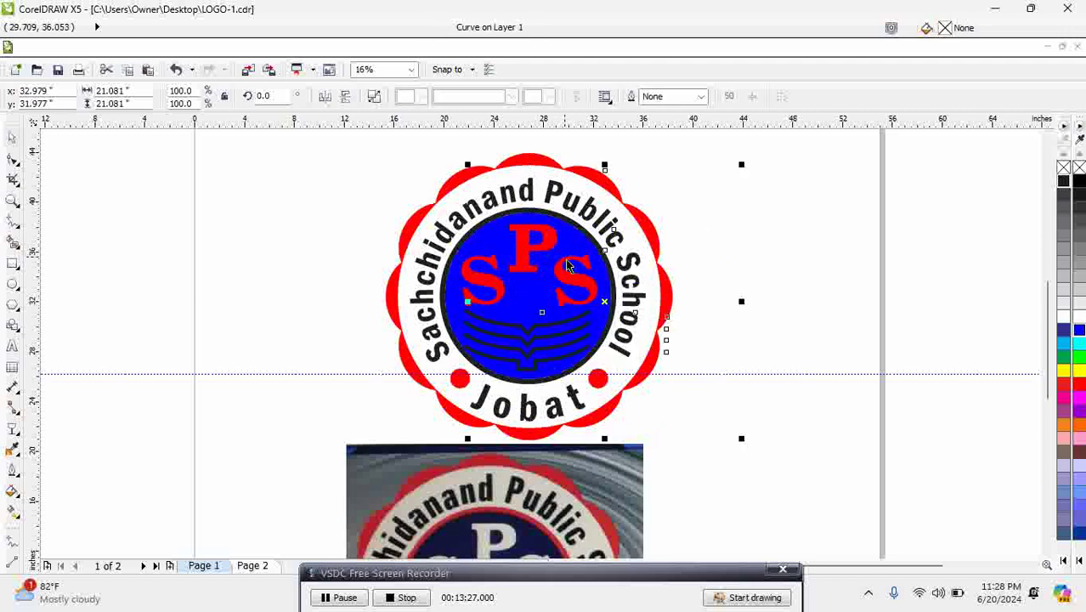
key(ctrl+z)
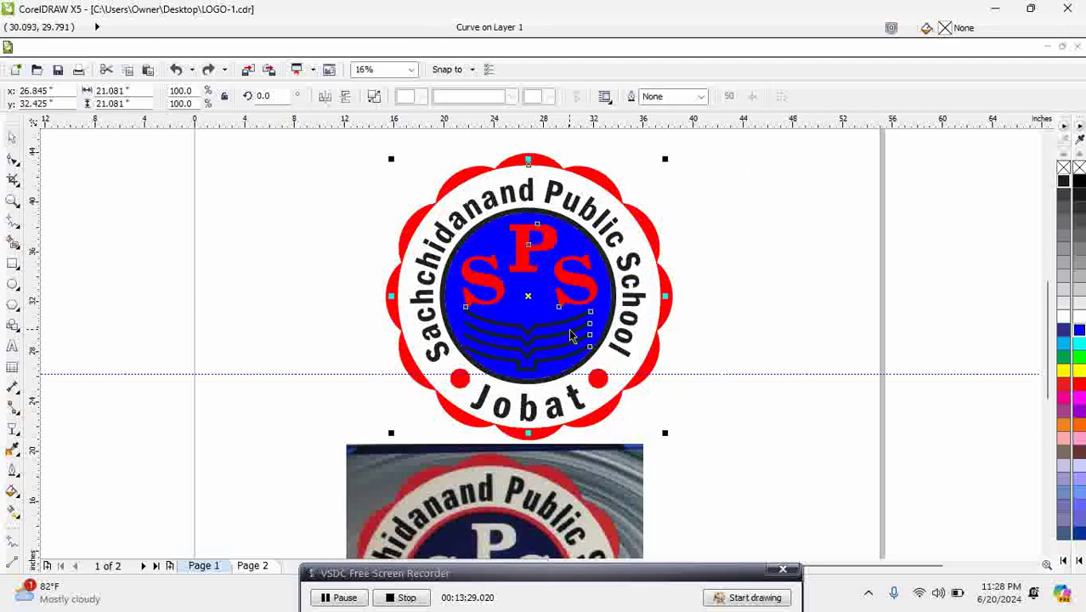
drag(502, 185, 238, 160)
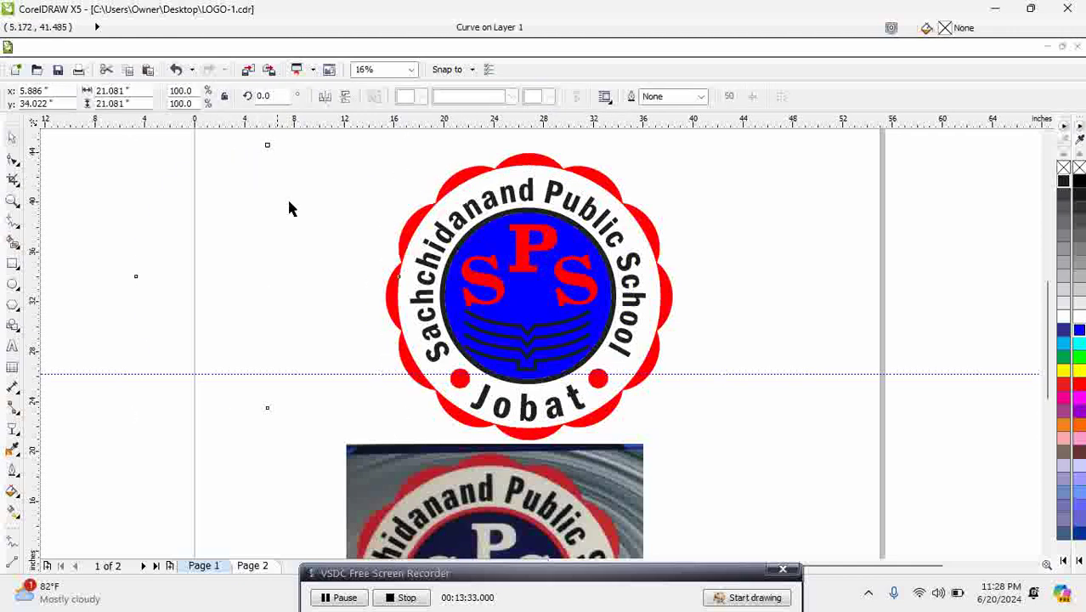
click(289, 208)
Step: Trim the blue disc with the grouped SPS letters and book, and delete the group to leave the cut-outs
click(519, 240)
shift+click(487, 233)
click(491, 98)
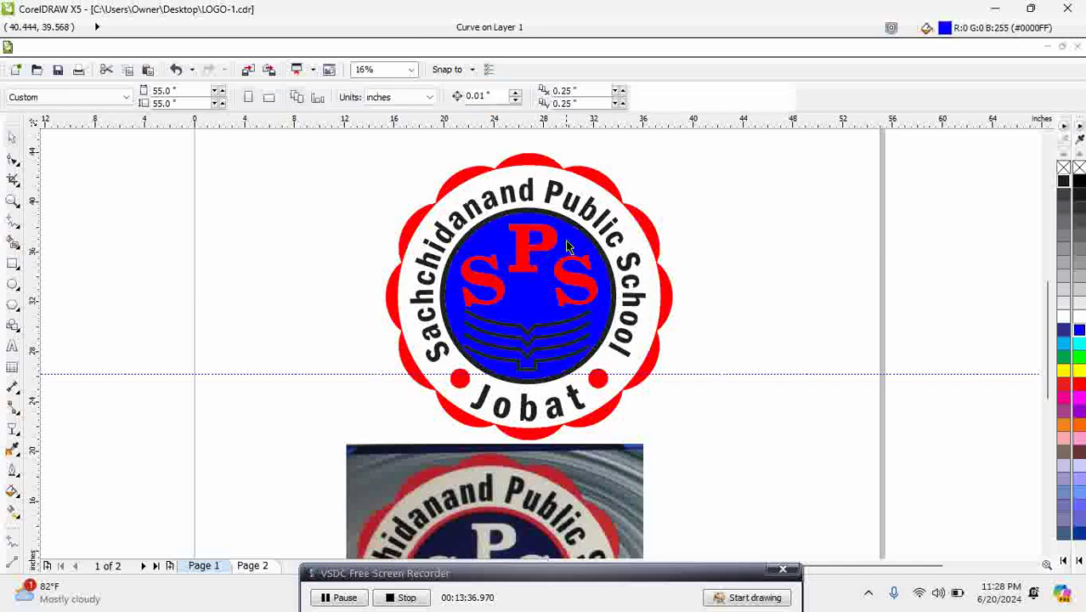
drag(521, 272, 754, 257)
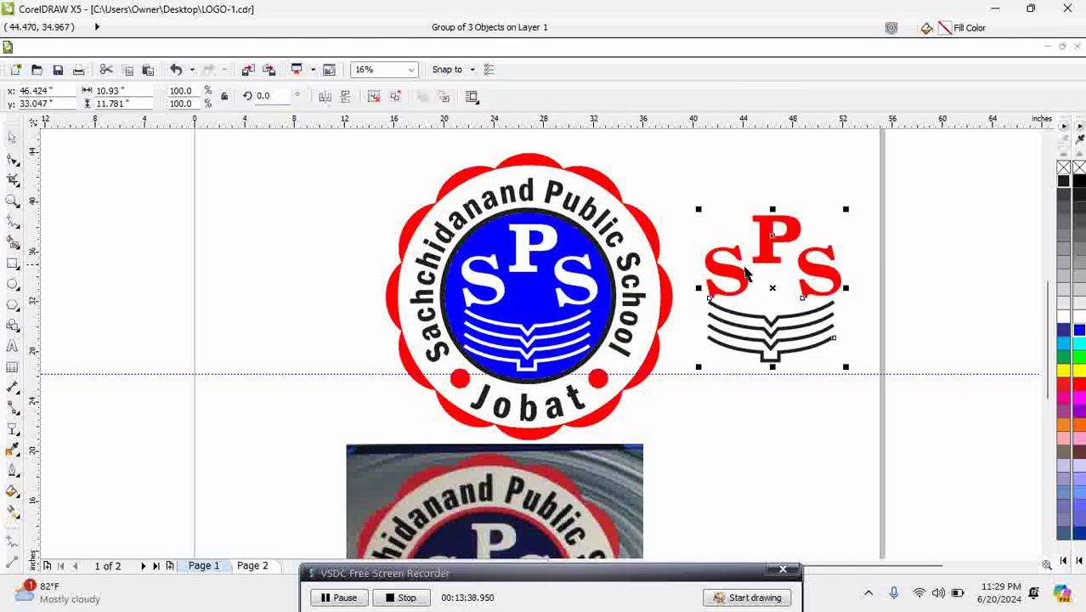
key(Delete)
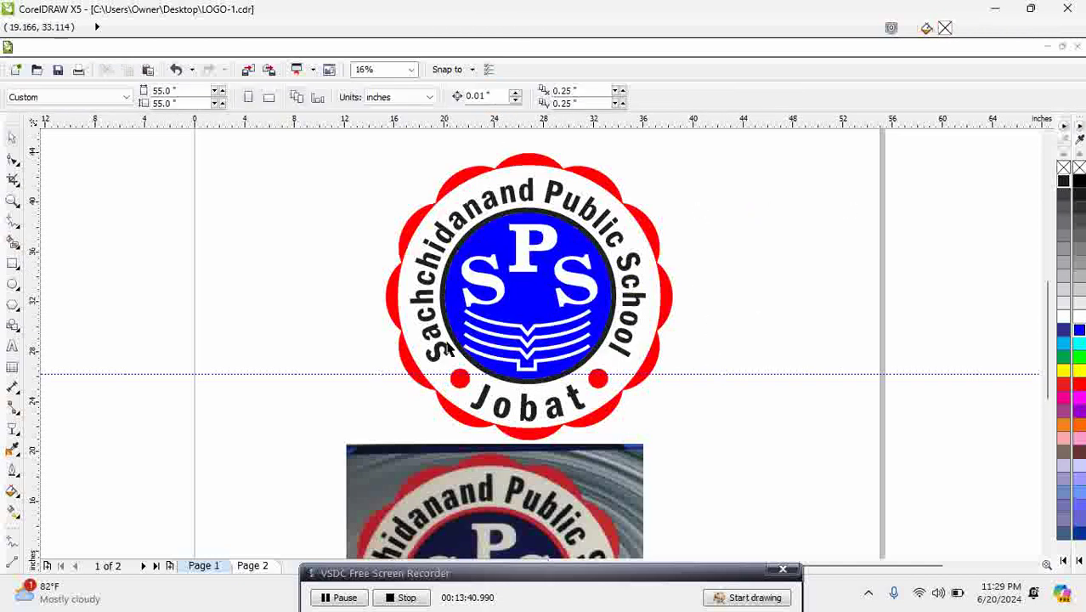
Step: Scale the redrawn logo to about 12.1 inches wide and copy it into two rows of two above the bitmap
scroll(532, 359, down, 1)
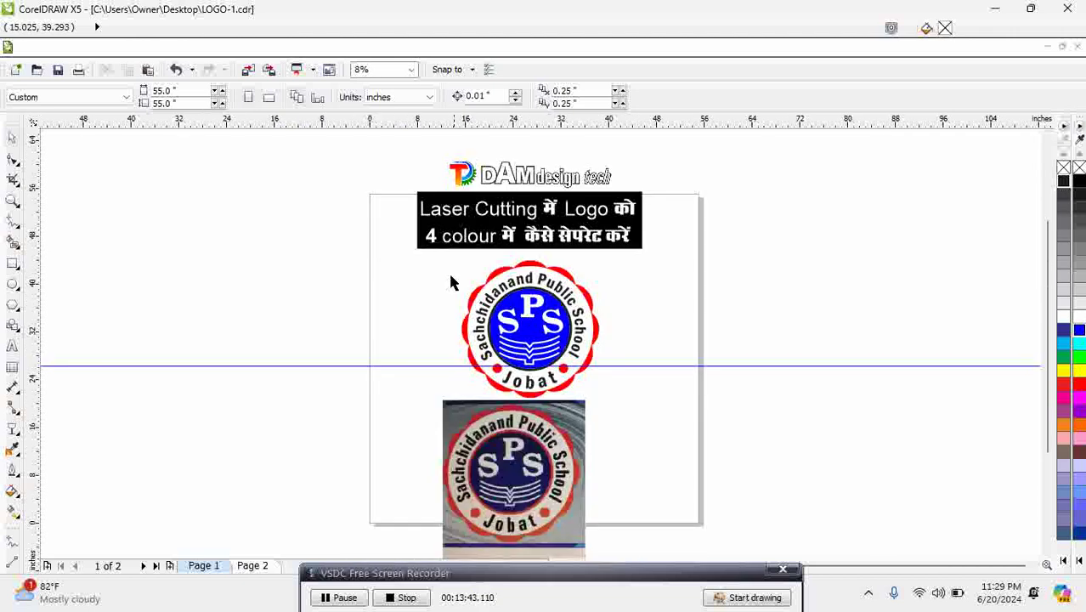
drag(434, 255, 510, 310)
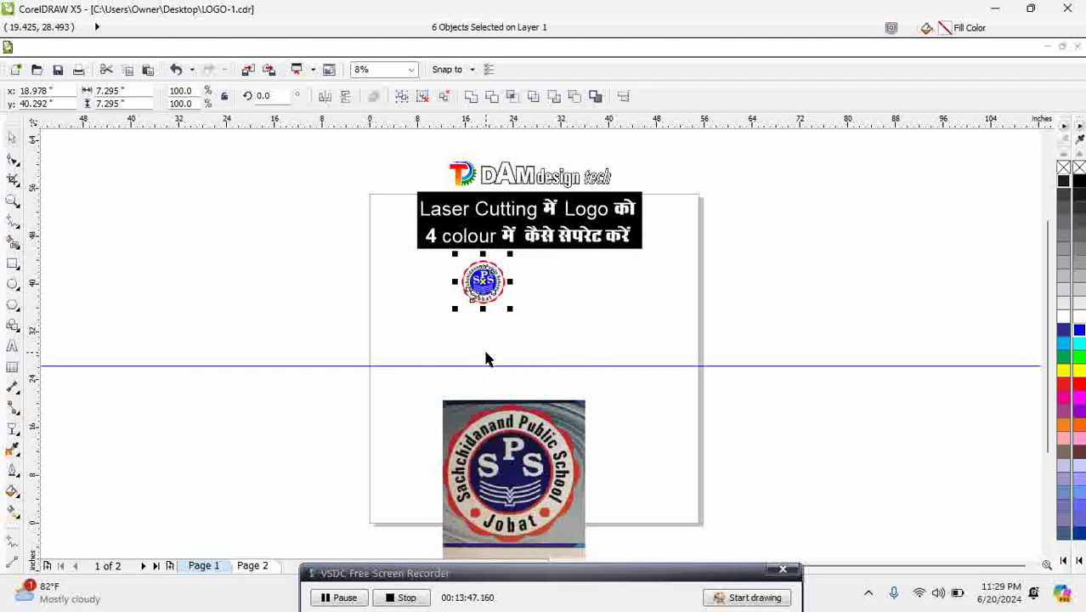
drag(412, 156, 662, 561)
drag(479, 267, 505, 305)
drag(464, 264, 473, 340)
click(491, 410)
drag(490, 413, 485, 426)
drag(546, 273, 555, 269)
Step: Reposition the two upper logos and the lower-left logo to space the four copies more evenly
click(488, 260)
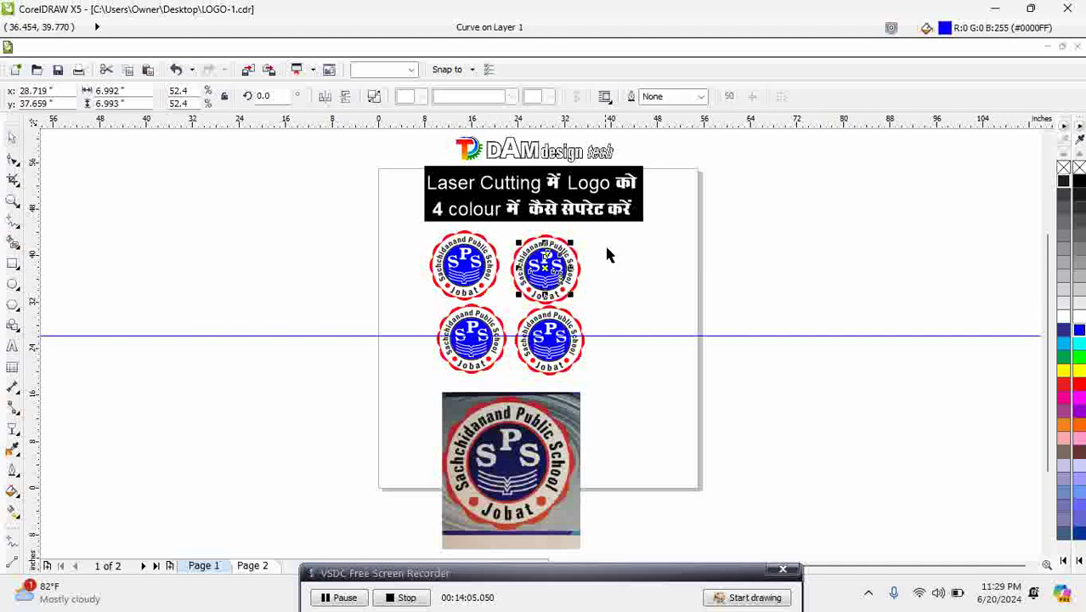
drag(614, 223, 500, 318)
drag(528, 281, 535, 272)
drag(411, 224, 480, 279)
drag(413, 297, 505, 394)
drag(483, 345, 476, 346)
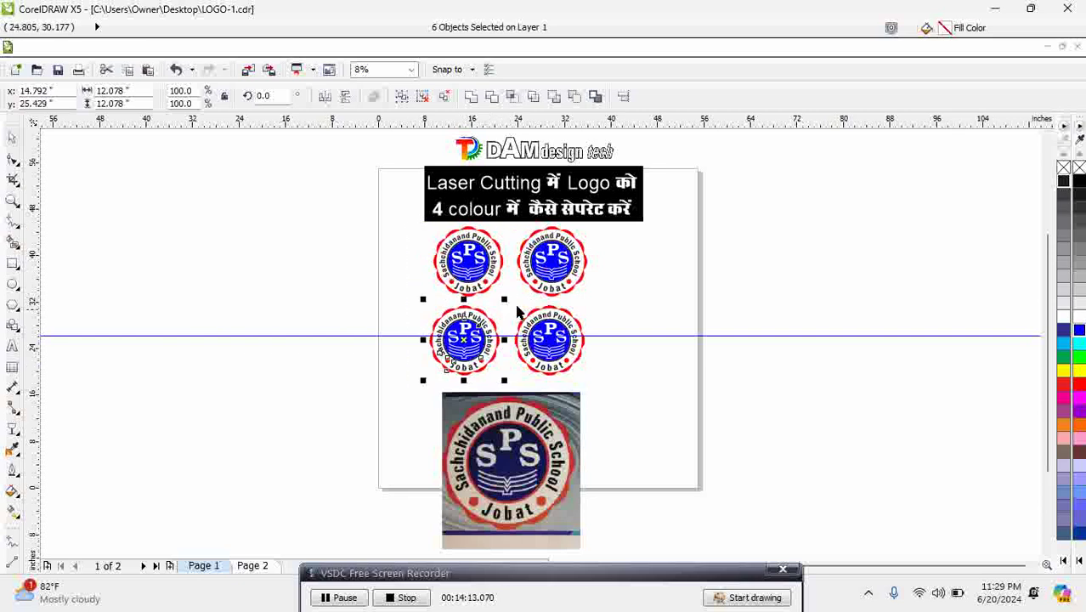
Step: Delete the blue disc, black ring, dots and all lettering from the upper-left logo, leaving only its scalloped red border
drag(368, 204, 643, 424)
click(478, 233)
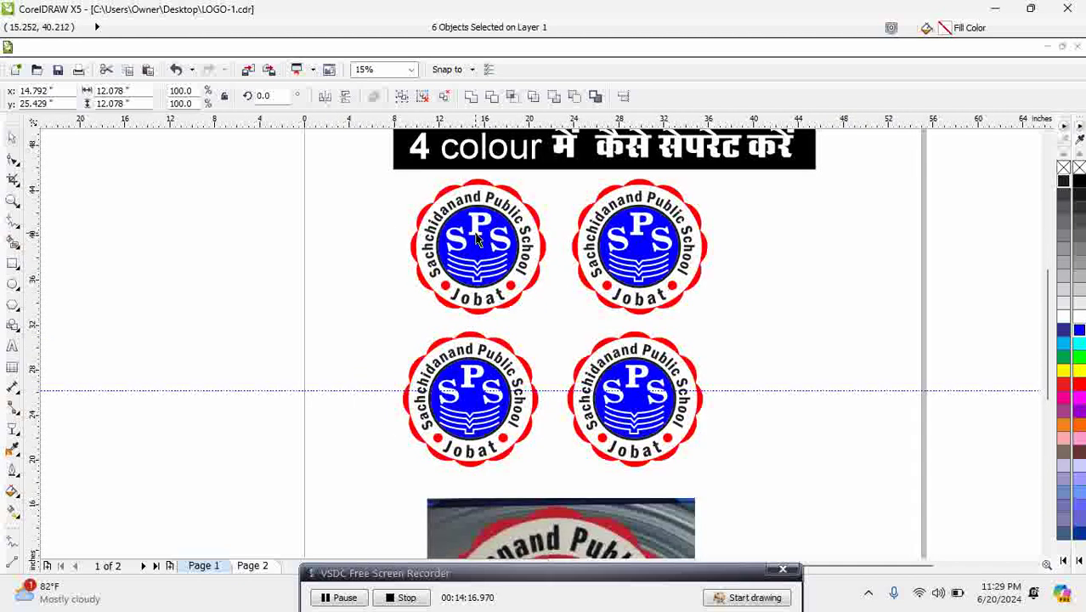
click(472, 218)
key(Delete)
click(468, 207)
key(Delete)
click(486, 288)
key(Delete)
click(446, 289)
key(Delete)
drag(388, 257, 527, 313)
key(Delete)
Step: Break the scalloped border apart, delete its inner circle, and give the outer shape a white fill and black outline
click(513, 198)
key(ctrl+k)
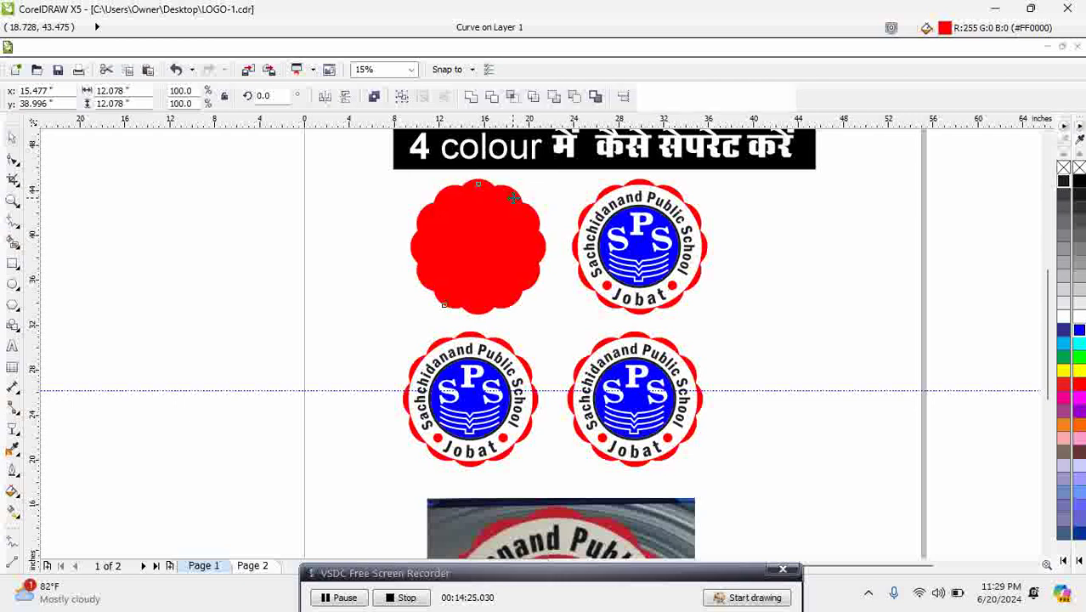
key(Escape)
click(481, 228)
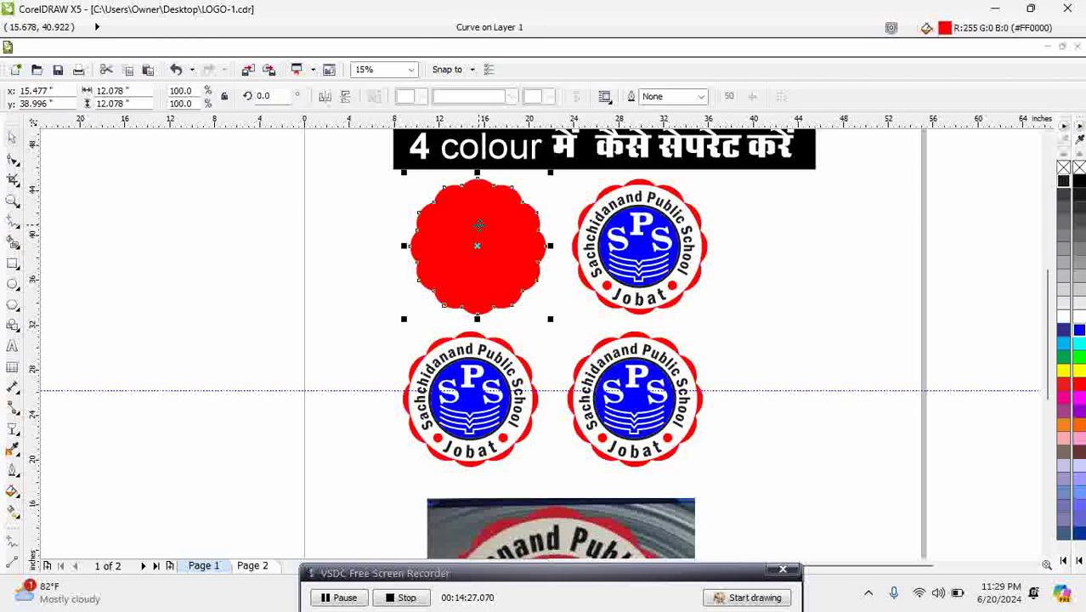
key(Tab)
key(Delete)
click(475, 225)
click(1063, 316)
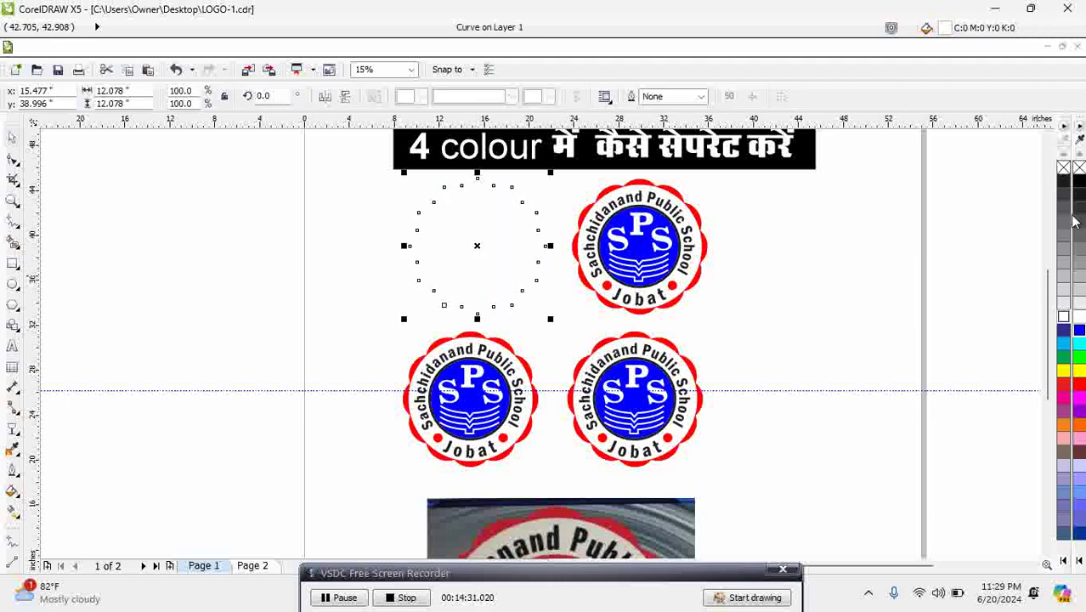
right_click(1063, 181)
click(845, 262)
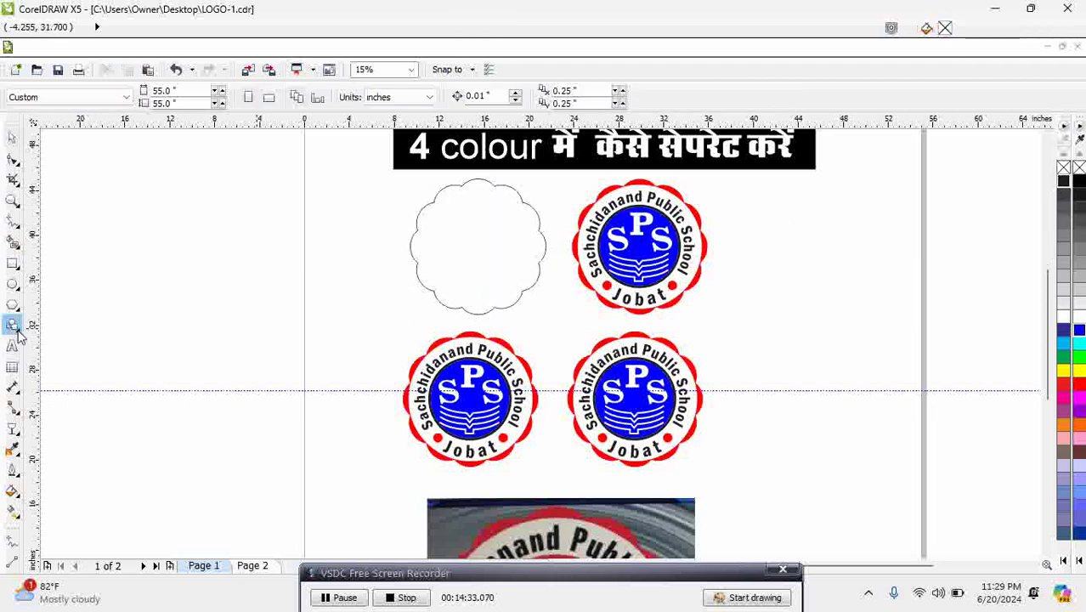
Step: Delete the scalloped border, blue disc, inner ring and dots from the upper-right logo, leaving only its black circular lettering
click(628, 187)
key(Delete)
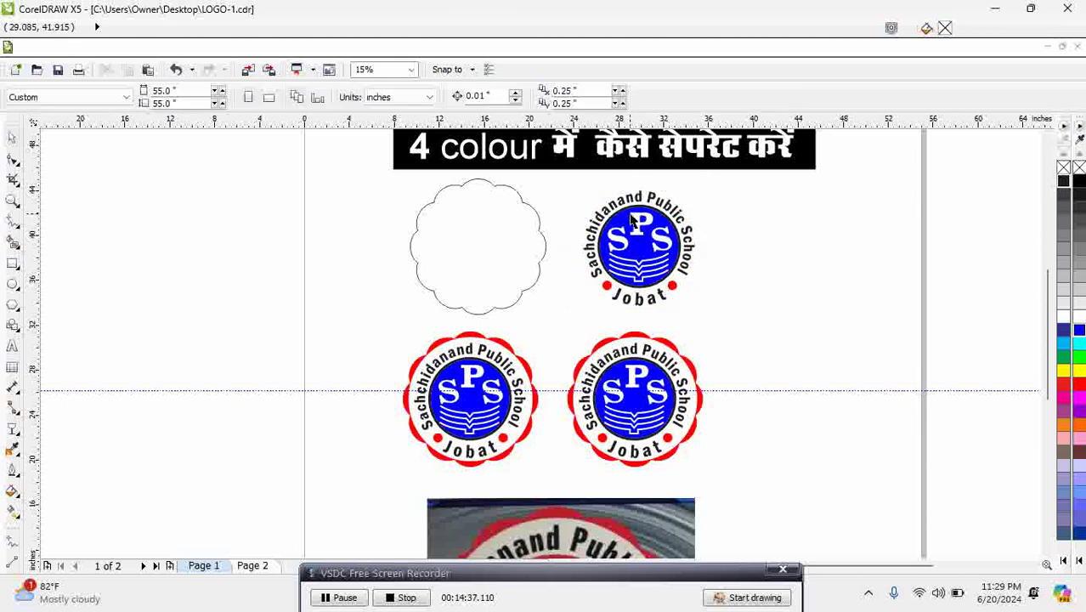
click(631, 234)
key(Delete)
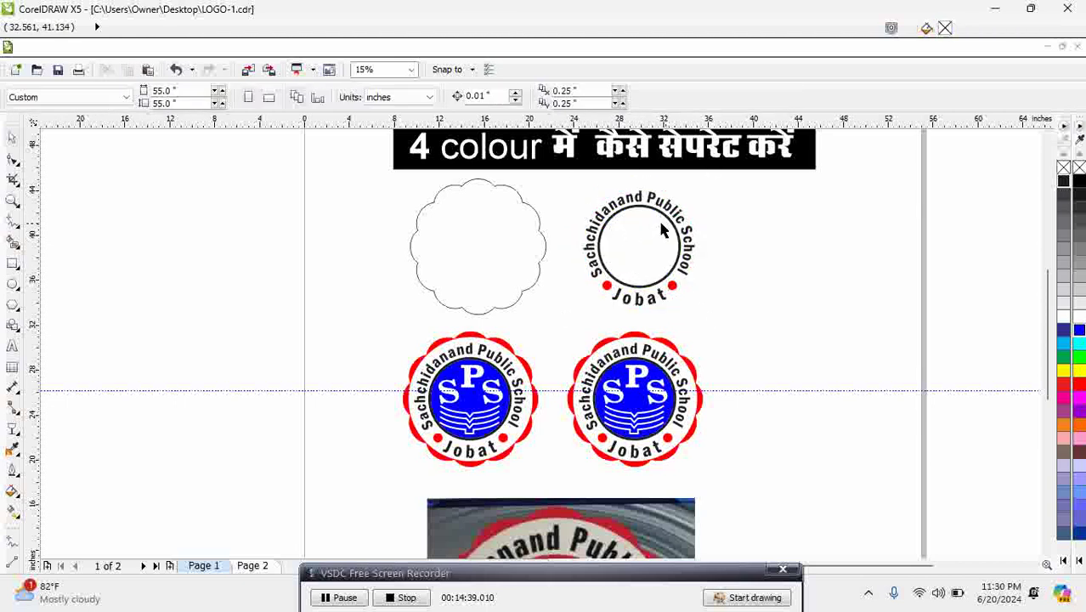
click(634, 209)
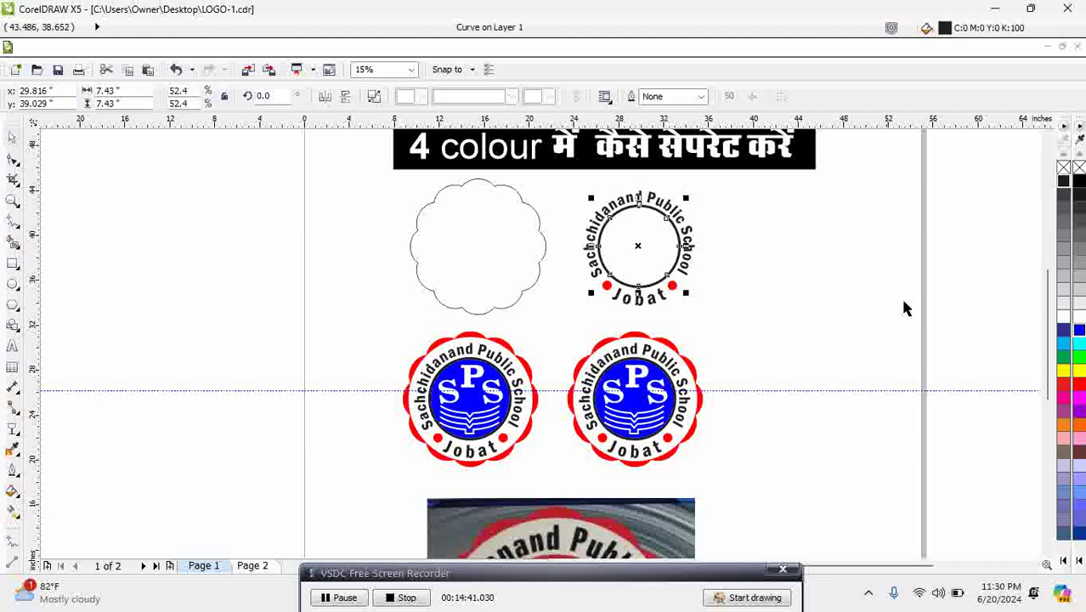
right_click(1063, 384)
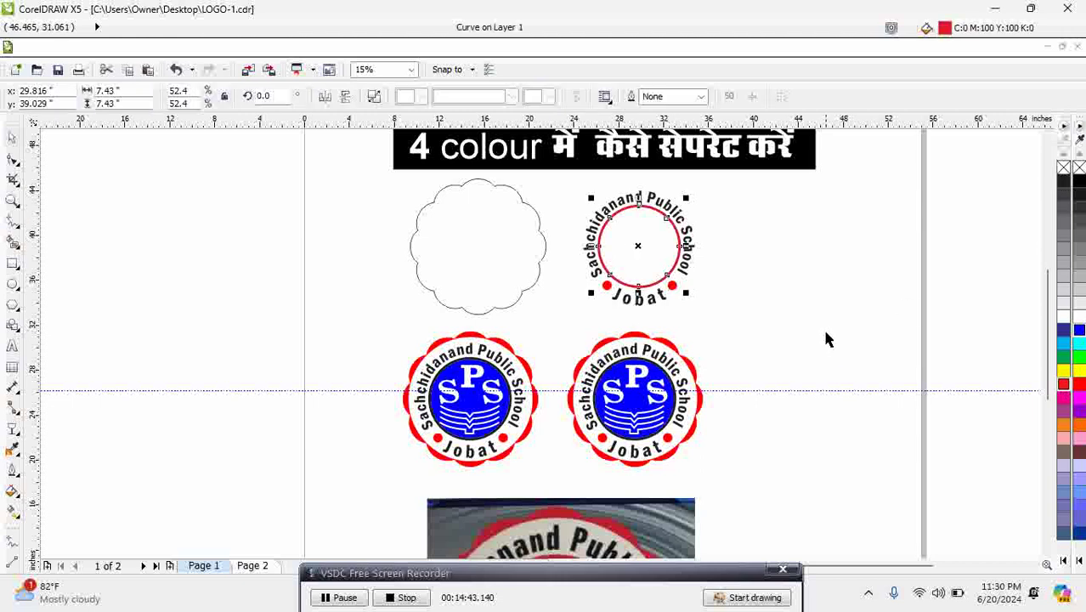
key(Delete)
click(673, 286)
key(Delete)
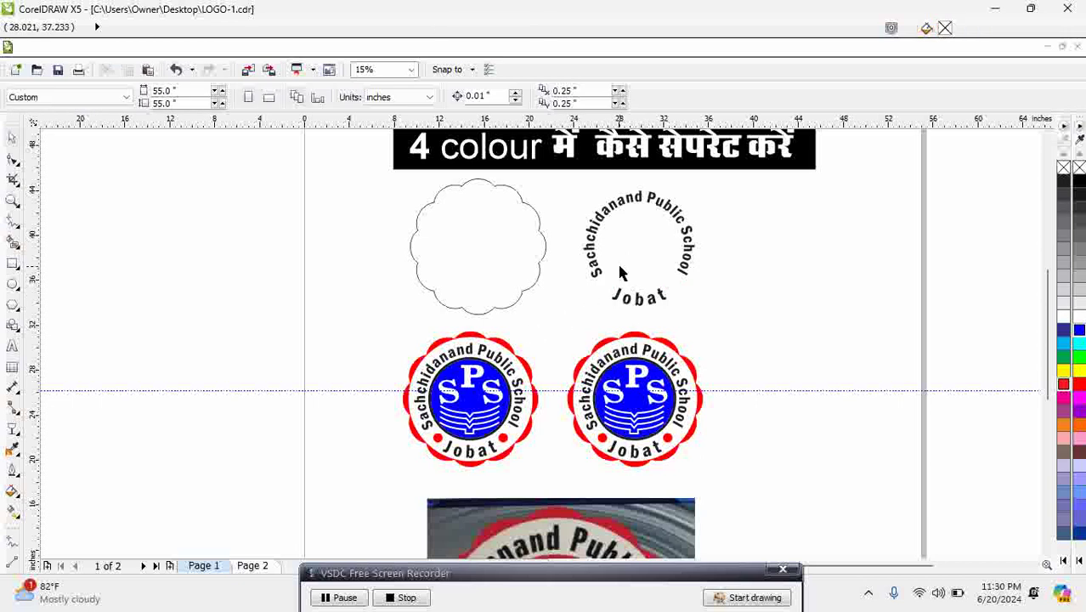
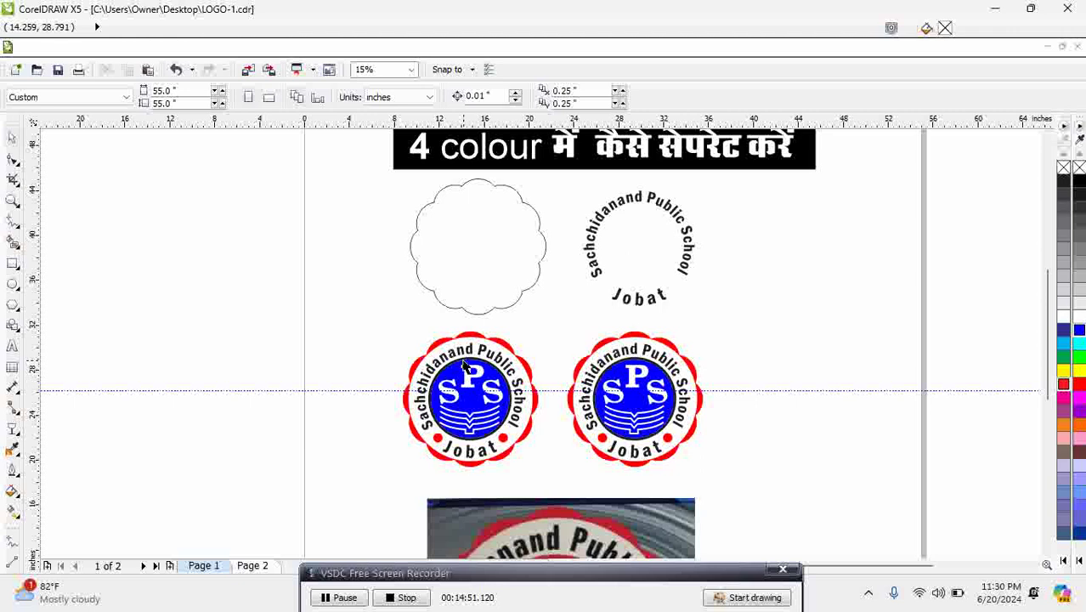
Step: Recolour the black rings around the blue discs of the two lower logos red
click(465, 364)
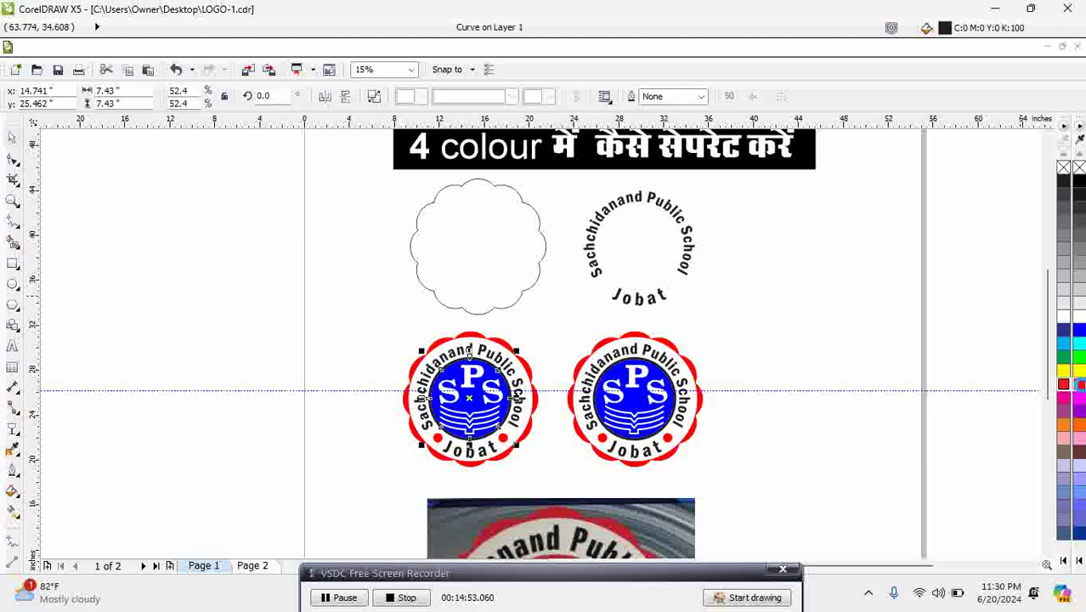
click(645, 365)
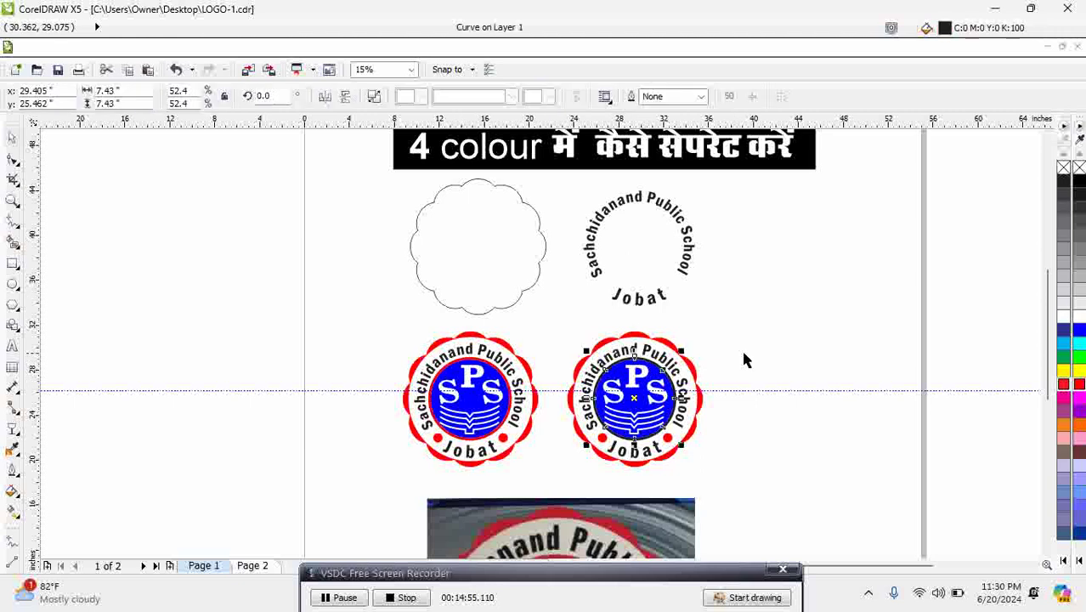
click(1081, 388)
click(808, 345)
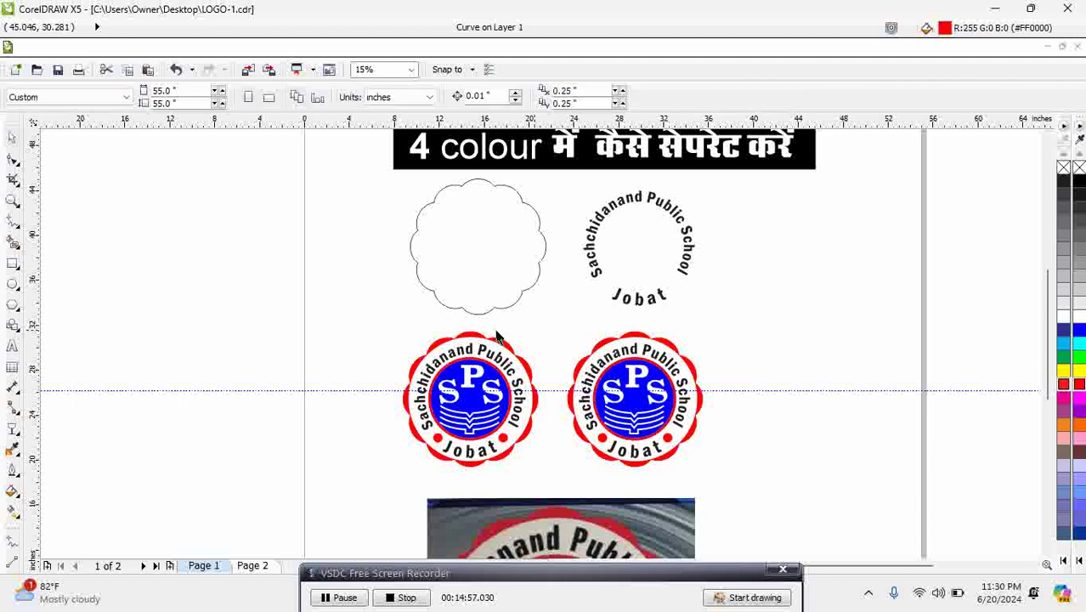
Step: Delete the curved lettering and the blue disc from the lower-left logo, leaving only its red border, ring and dots
click(481, 347)
key(Delete)
click(468, 429)
key(Delete)
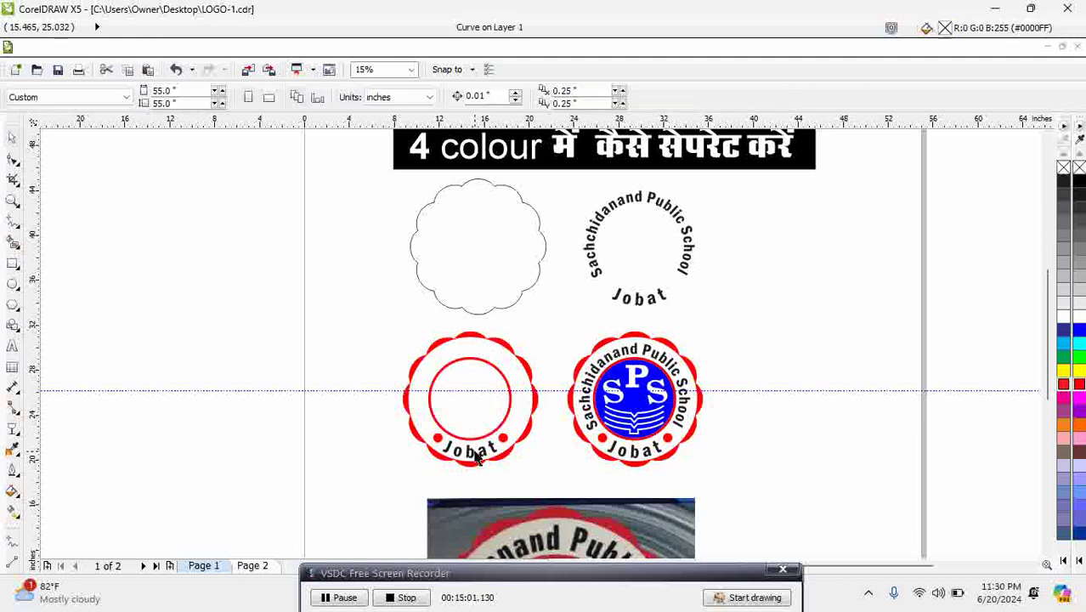
click(469, 451)
key(Delete)
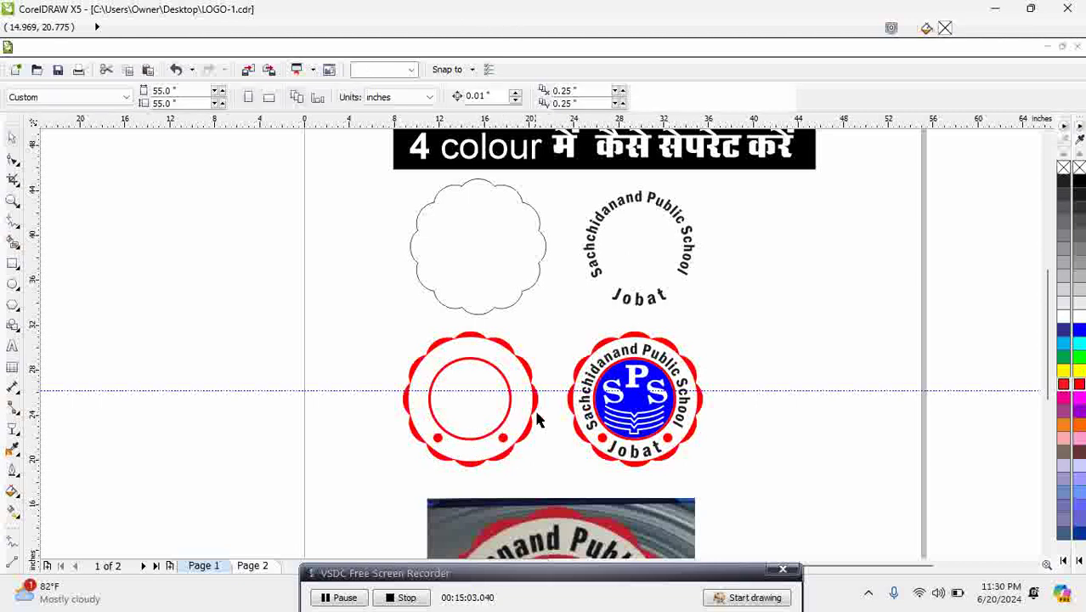
Step: Delete the lettering, scalloped border, red ring and dots from the lower-right logo, leaving only the blue SPS disc
click(614, 363)
key(Delete)
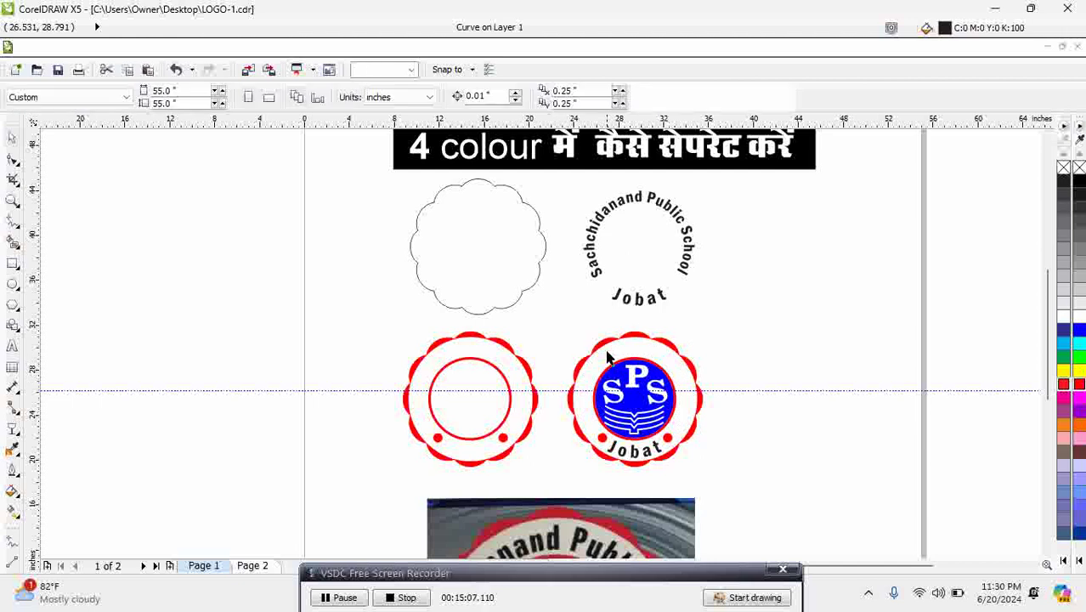
click(612, 361)
key(Delete)
click(614, 367)
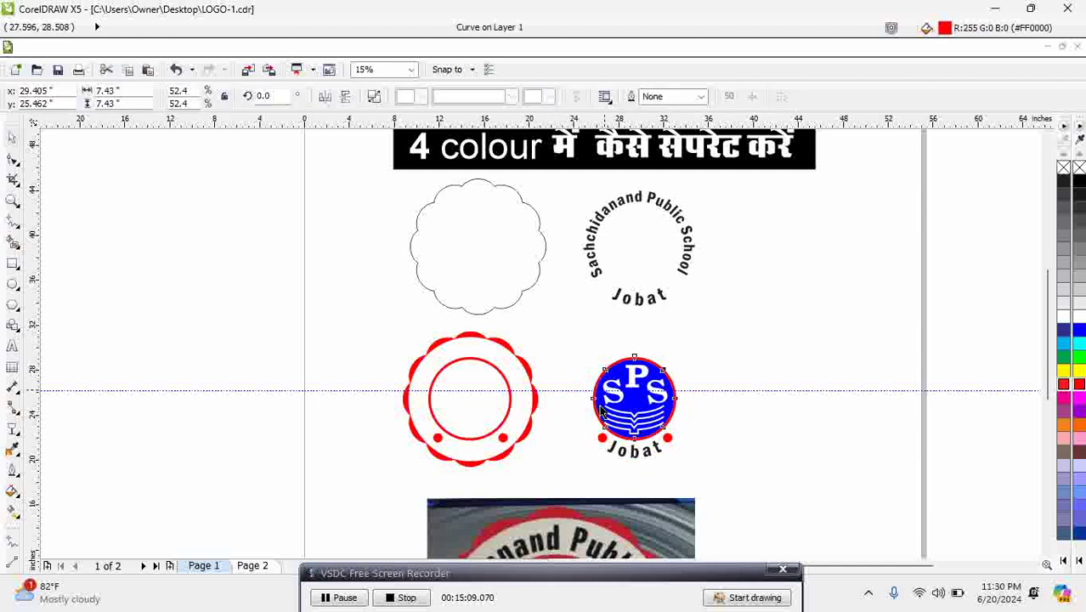
key(Delete)
click(601, 447)
key(Delete)
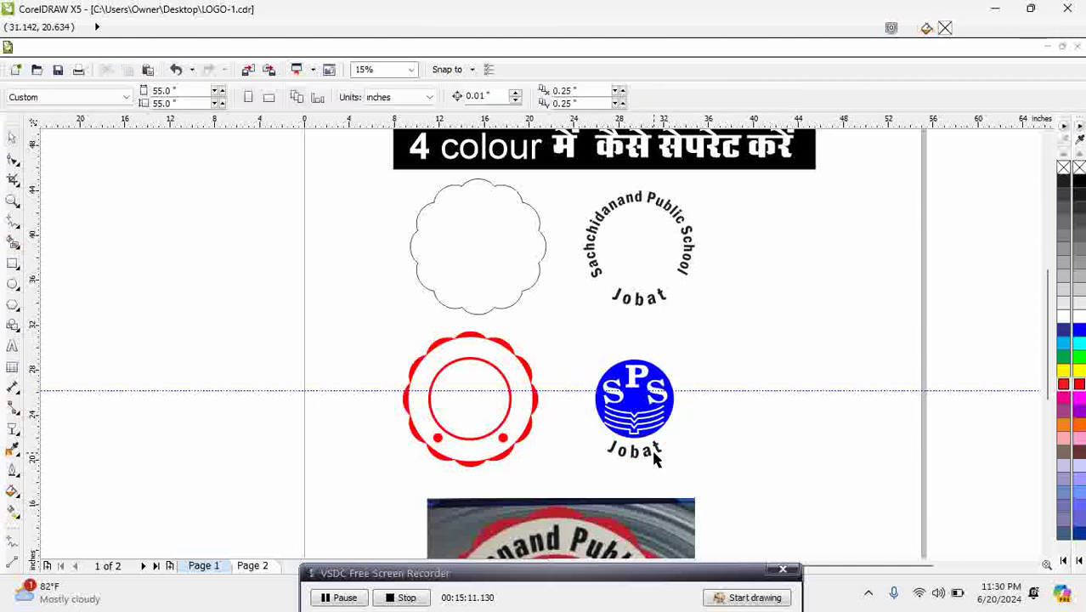
click(633, 450)
key(Delete)
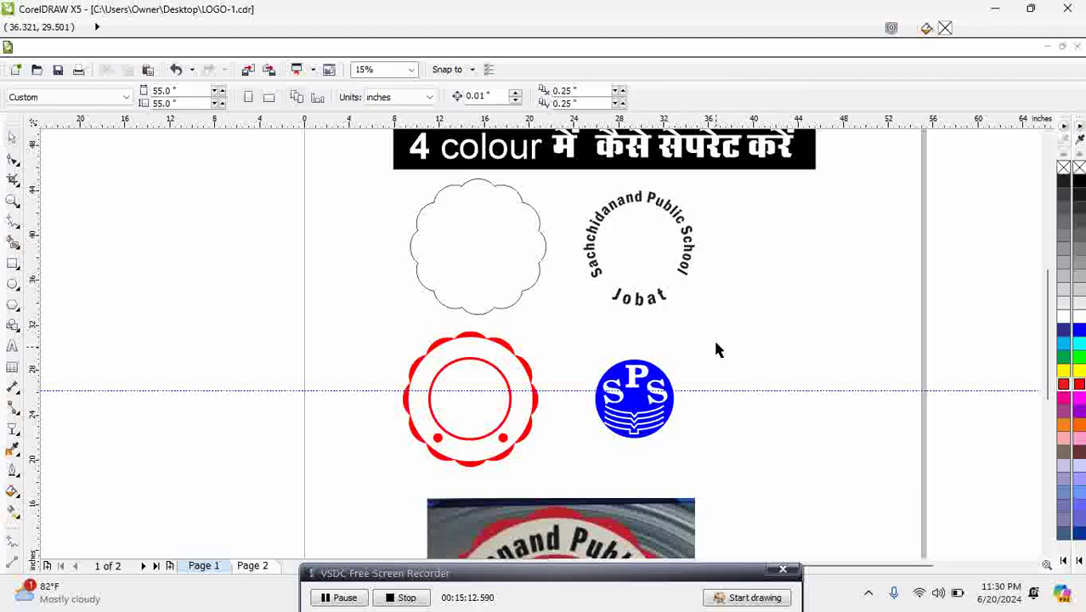
Step: Remove the fill of the blue SPS disc and give it a black outline
click(663, 406)
click(1058, 164)
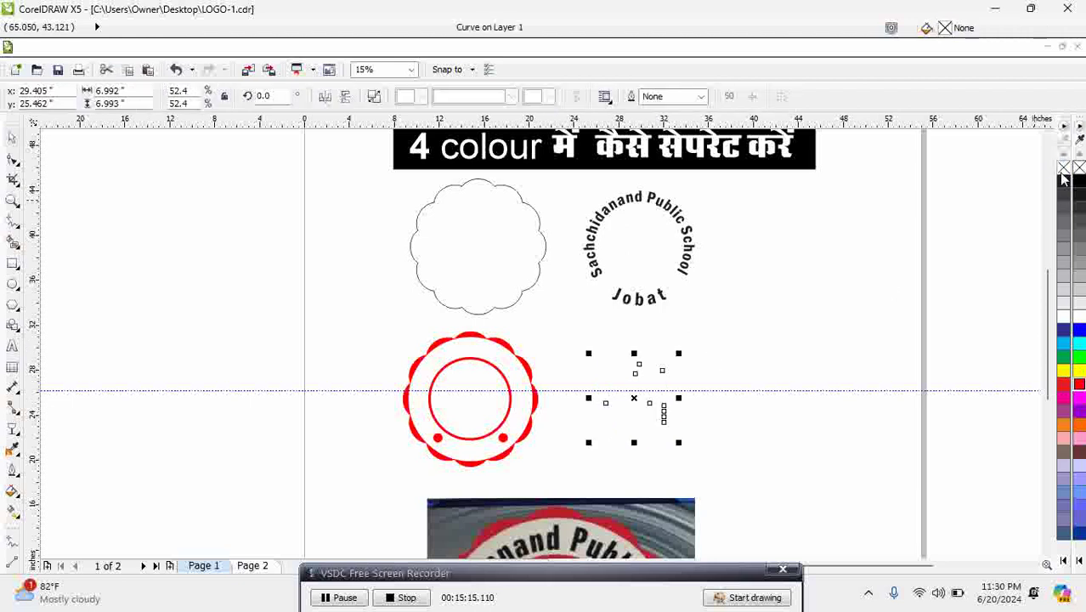
right_click(1063, 181)
click(59, 344)
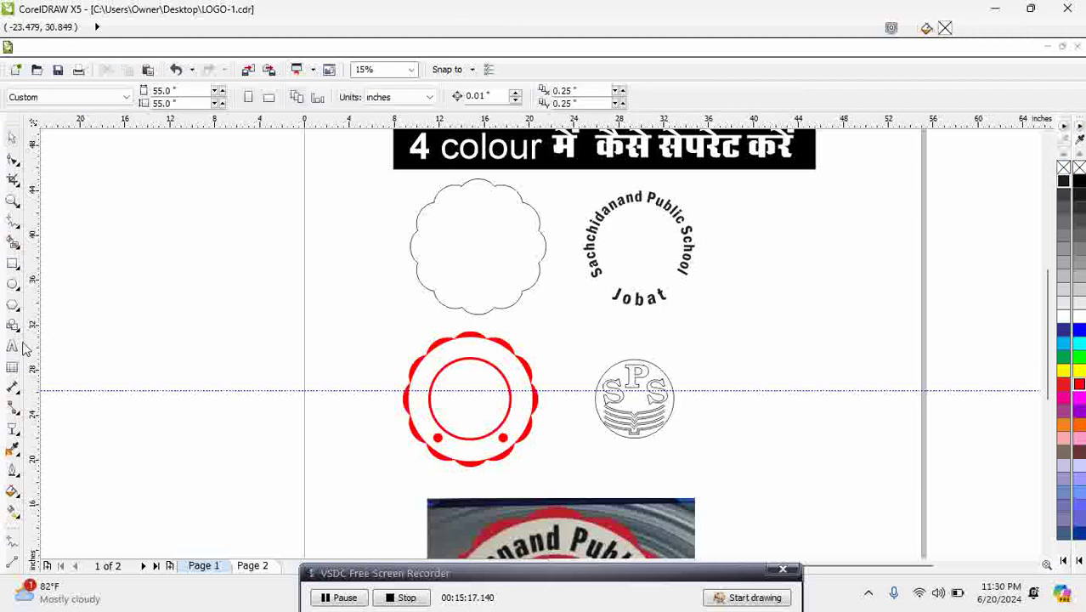
Step: Add the text label "White" beside the scalloped outline and enlarge it to about 142 pt
click(343, 292)
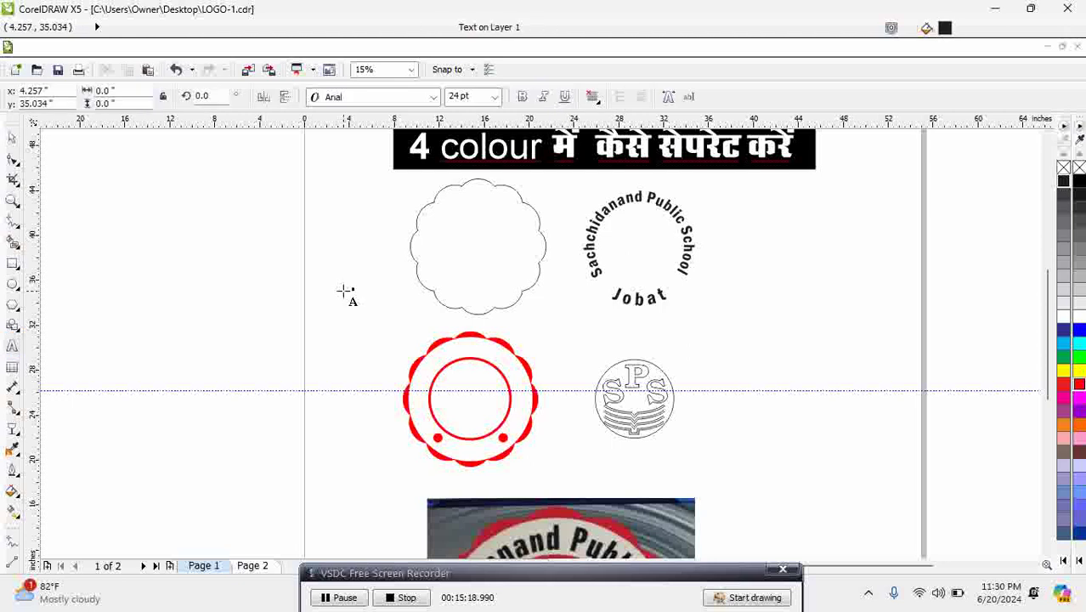
text(...)
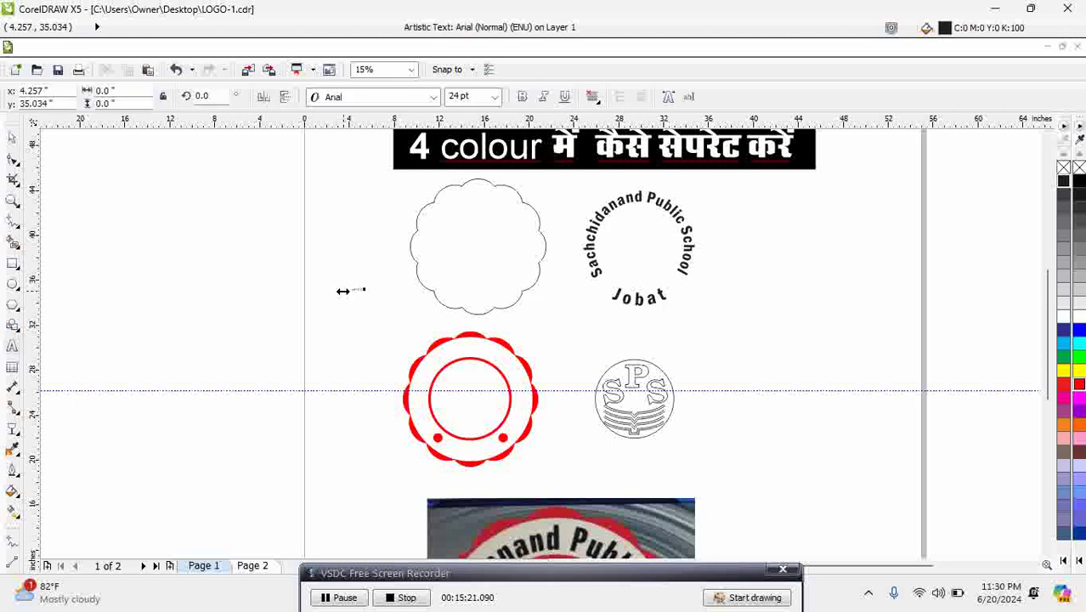
click(12, 137)
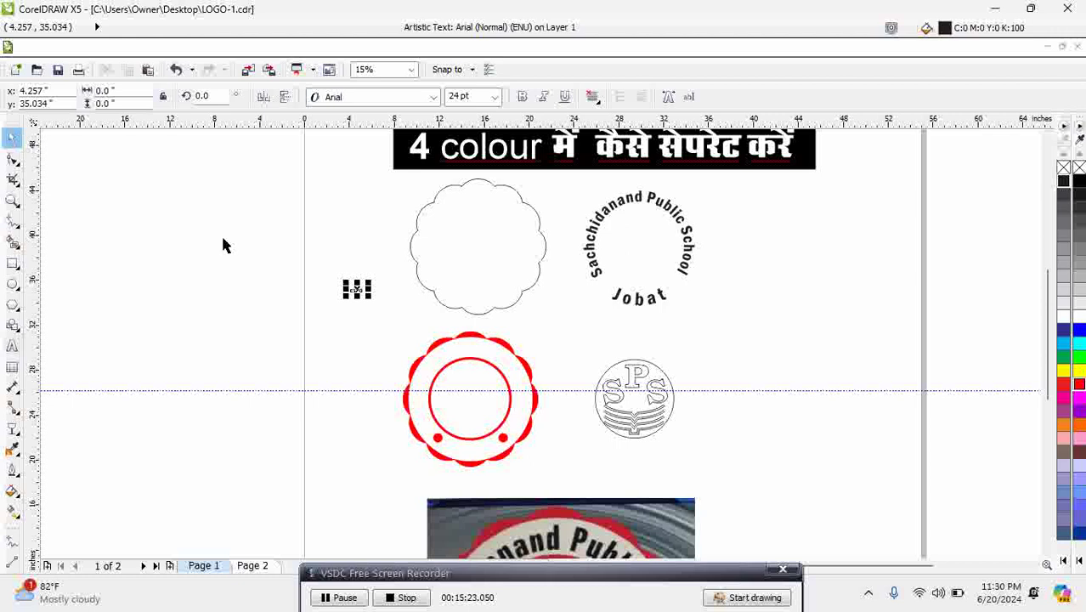
drag(372, 295, 413, 323)
click(11, 346)
key(ctrl+a)
text(WI)
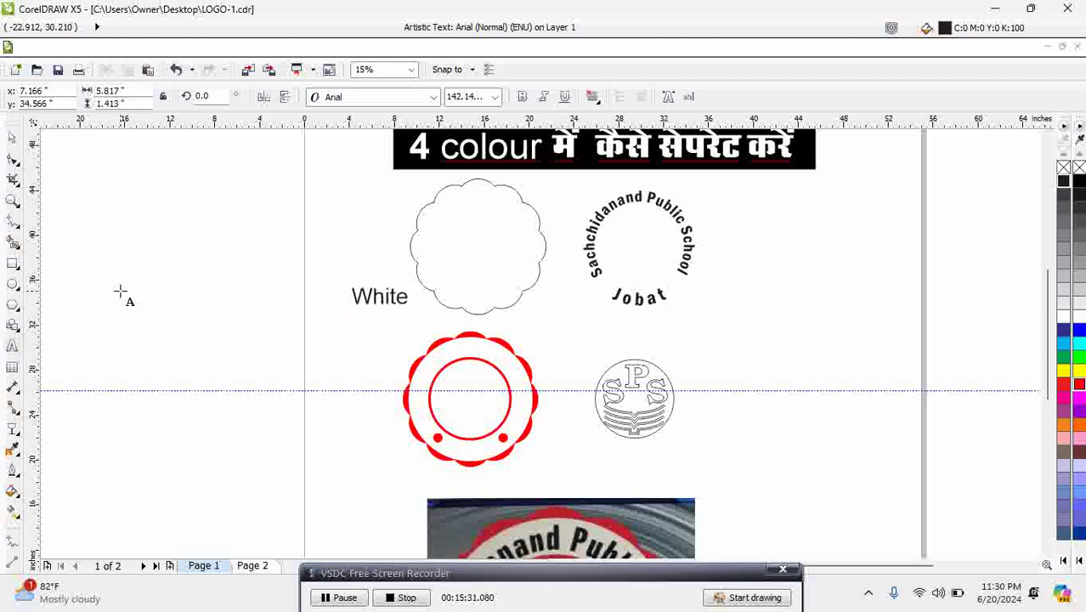
click(12, 139)
Step: Place the White label inside the scalloped outline, copy it into the black circular lettering and change the copy to "Black"
drag(381, 298, 672, 251)
click(15, 347)
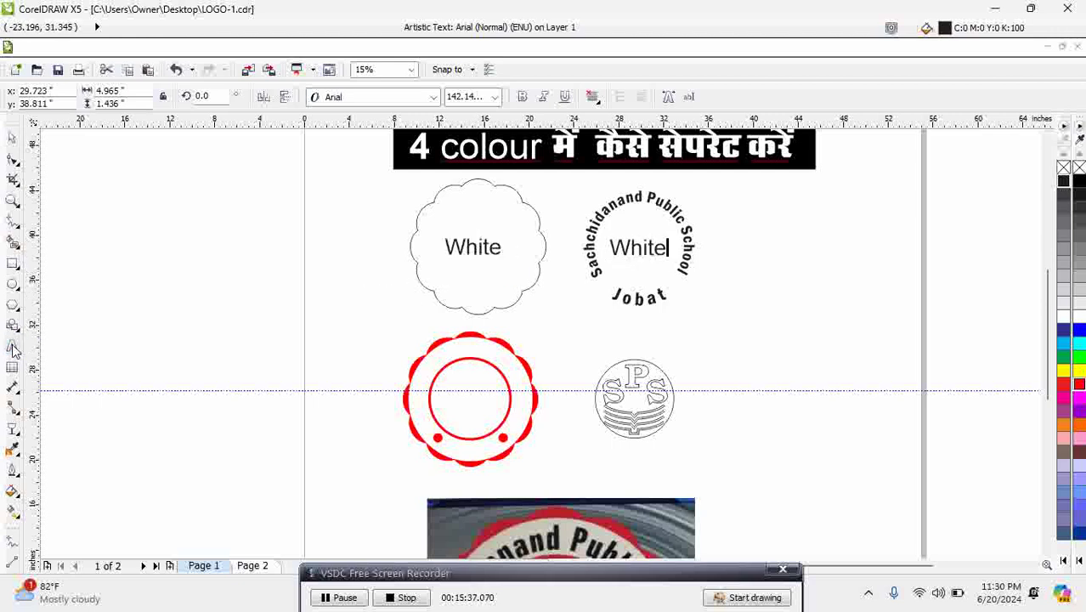
key(ctrl+a)
text(Bl)
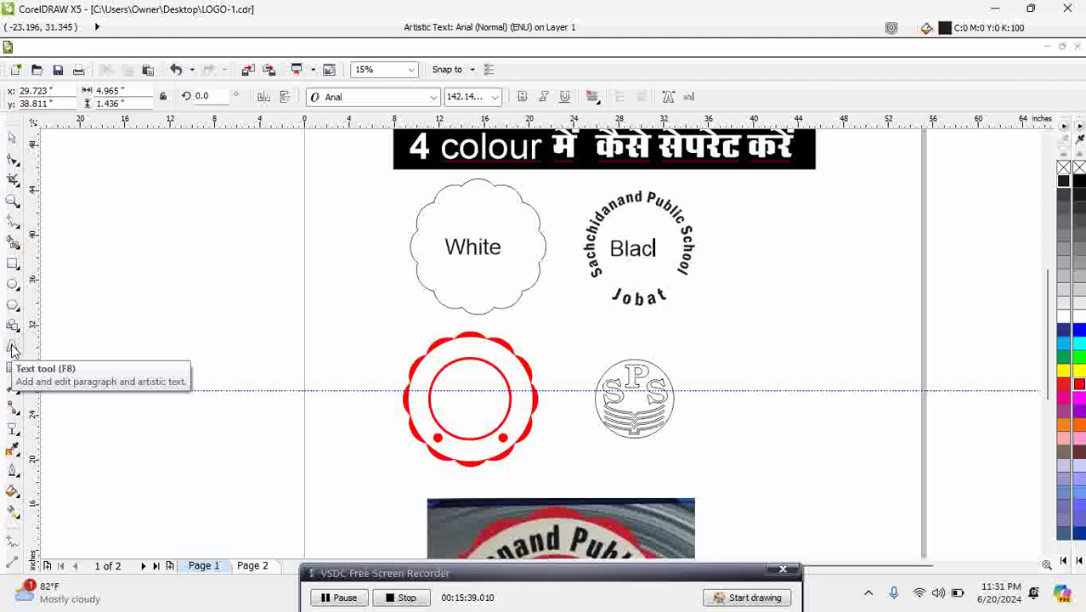
text(ack)
click(12, 137)
Step: Copy the Black label into the ring of the red layer and change the copy to "Red"
drag(635, 250, 469, 401)
click(12, 348)
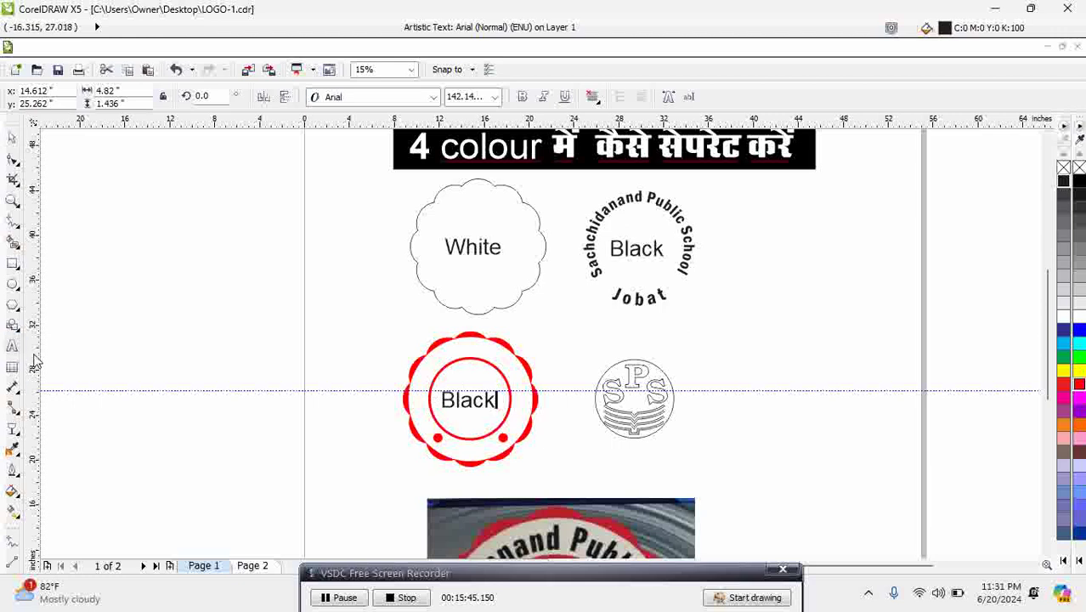
key(ctrl+a)
text(R)
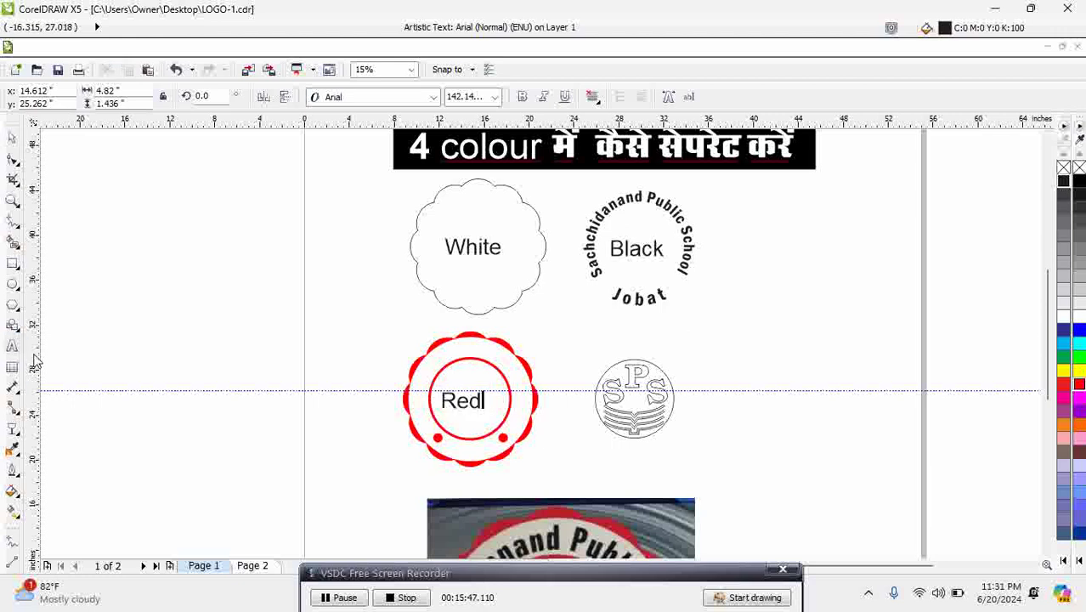
click(12, 137)
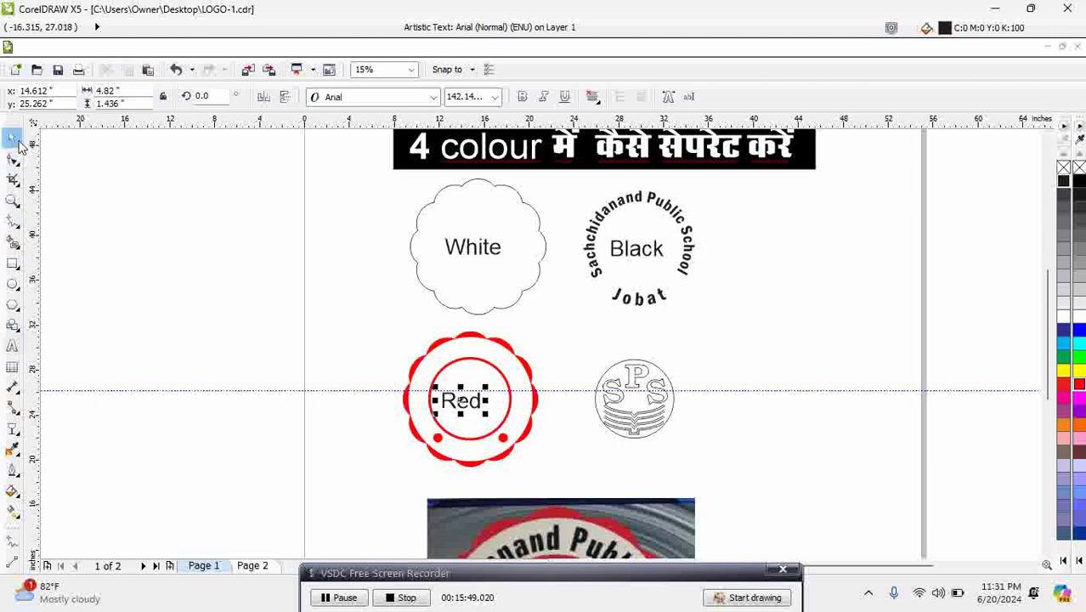
Step: Remove the red fill from the lower-left scalloped border, ring and dots and give them black outlines
click(515, 378)
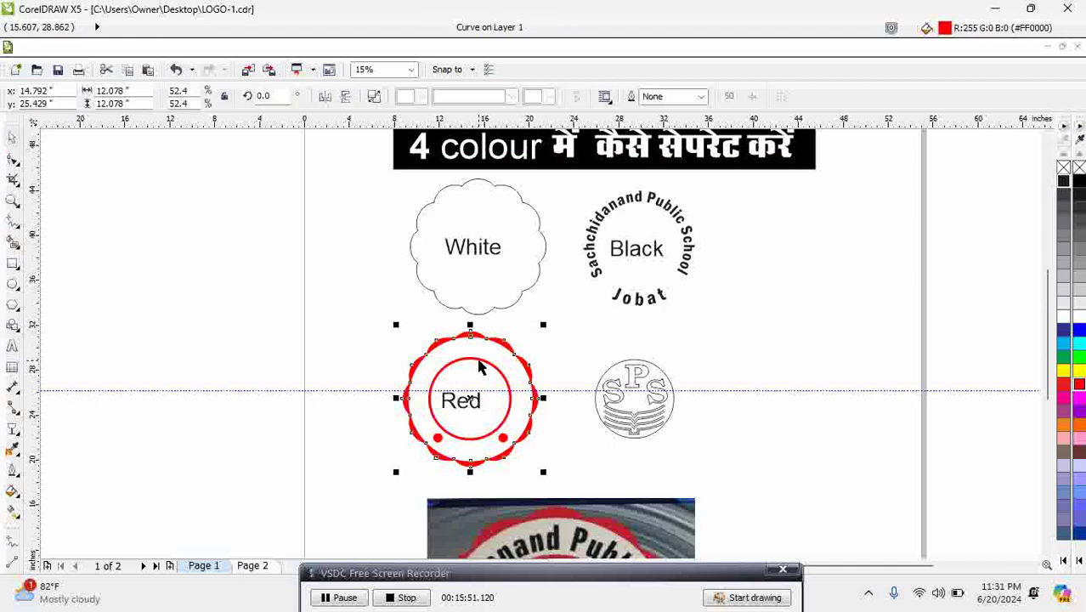
click(1063, 167)
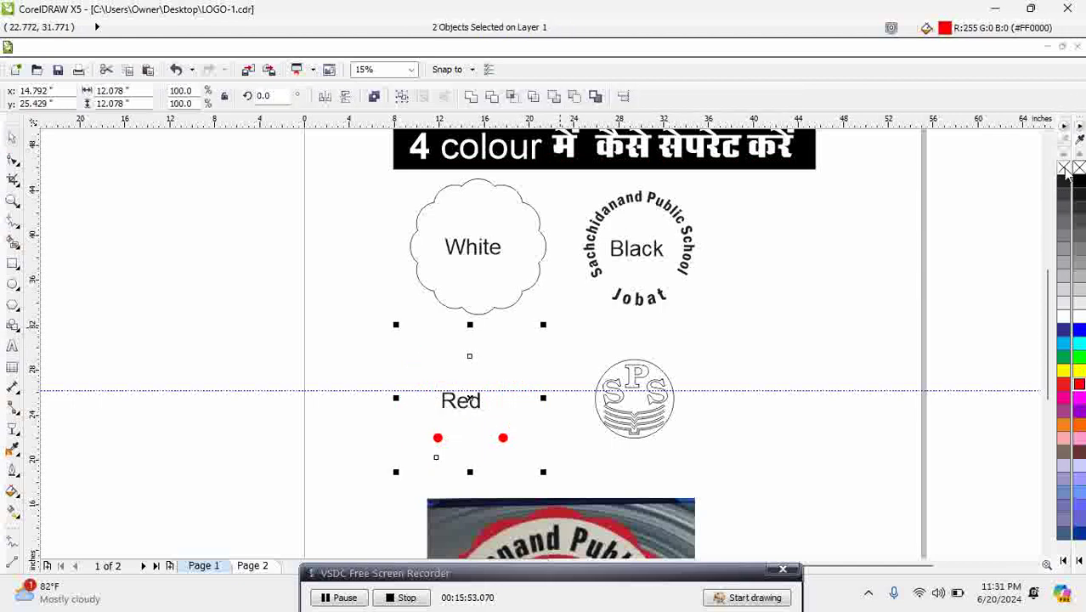
right_click(1063, 181)
drag(332, 416, 537, 467)
click(1062, 169)
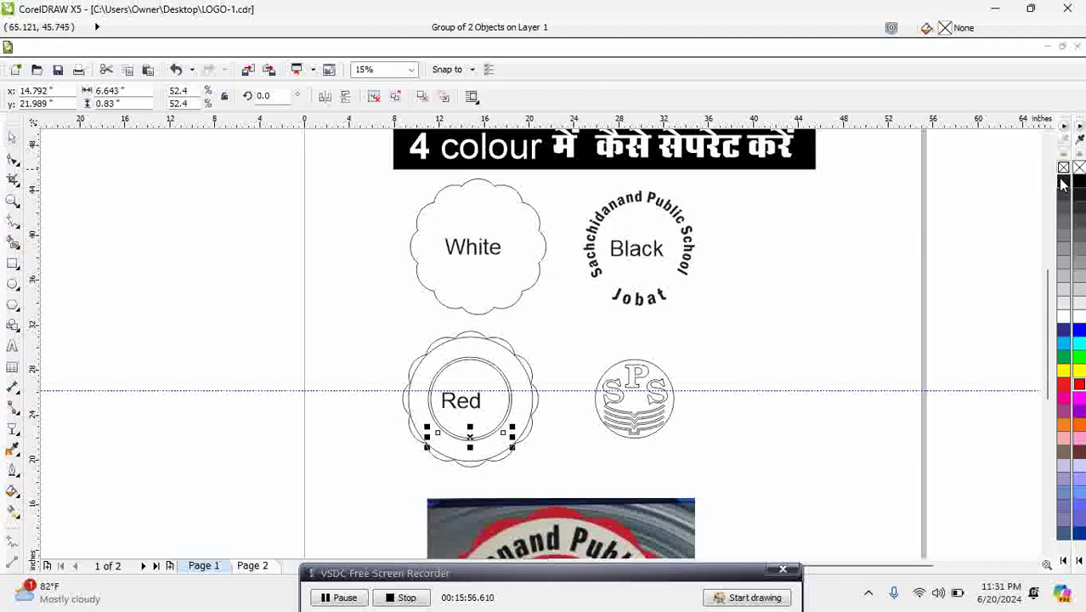
click(772, 319)
Step: Copy the Red label above the outlined SPS disc, change it to "Blu" and shift it slightly left
drag(463, 409, 643, 355)
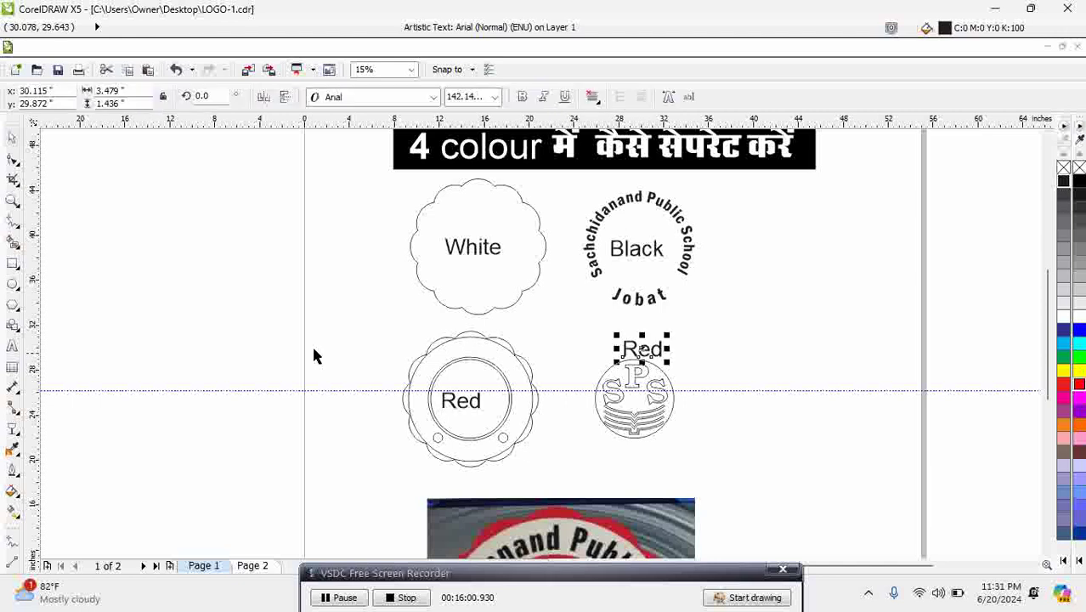
click(12, 346)
key(ctrl+a)
text(B)
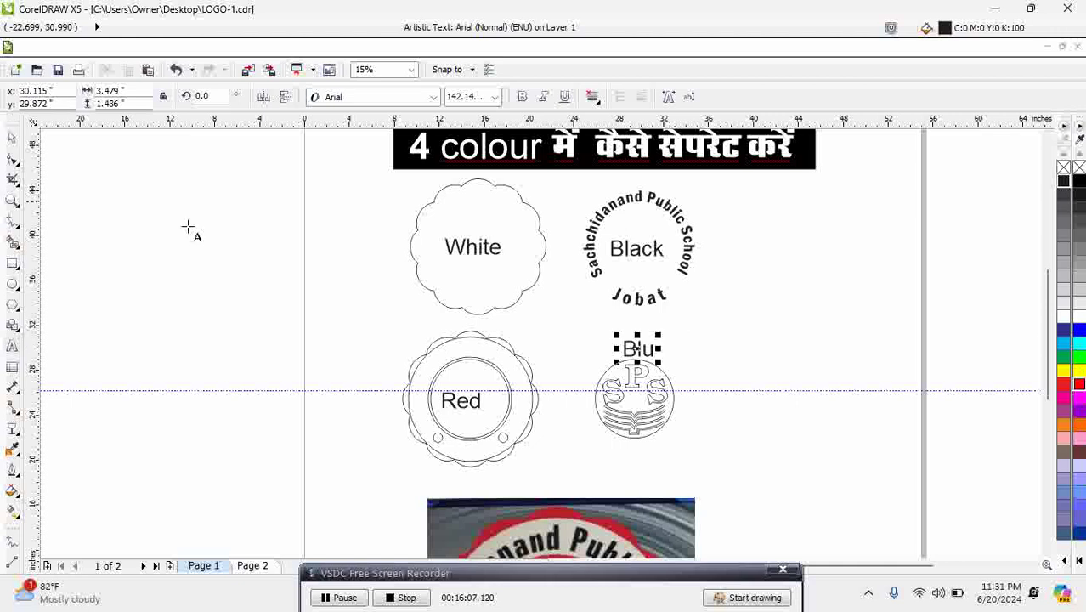
click(12, 138)
drag(638, 351, 629, 351)
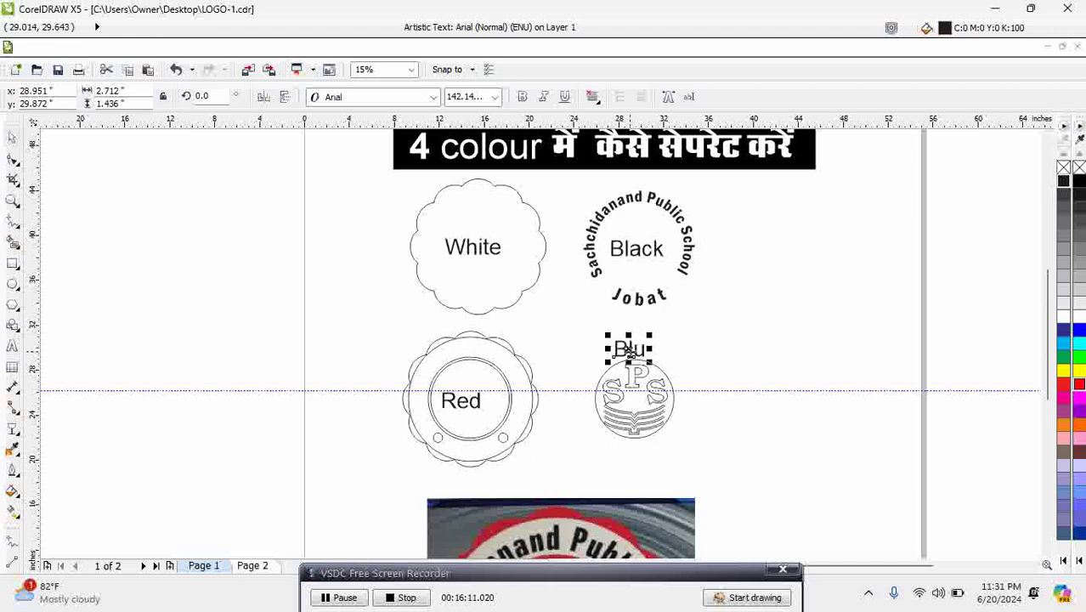
Step: Move the logo bitmap slightly up and left beneath the four colour layers
scroll(623, 350, down, 2)
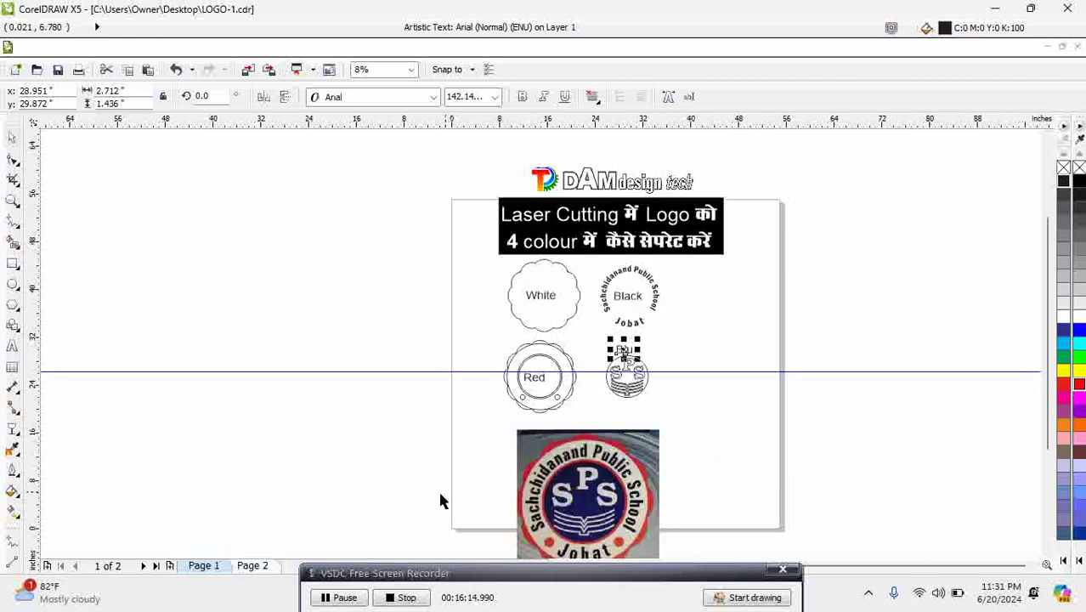
click(593, 510)
drag(589, 508, 583, 499)
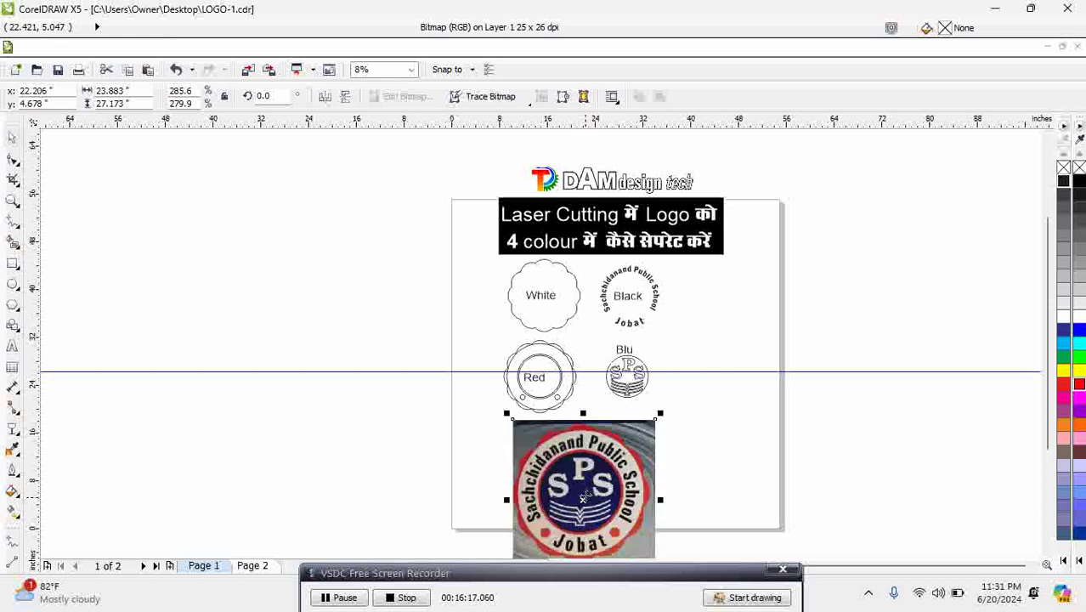